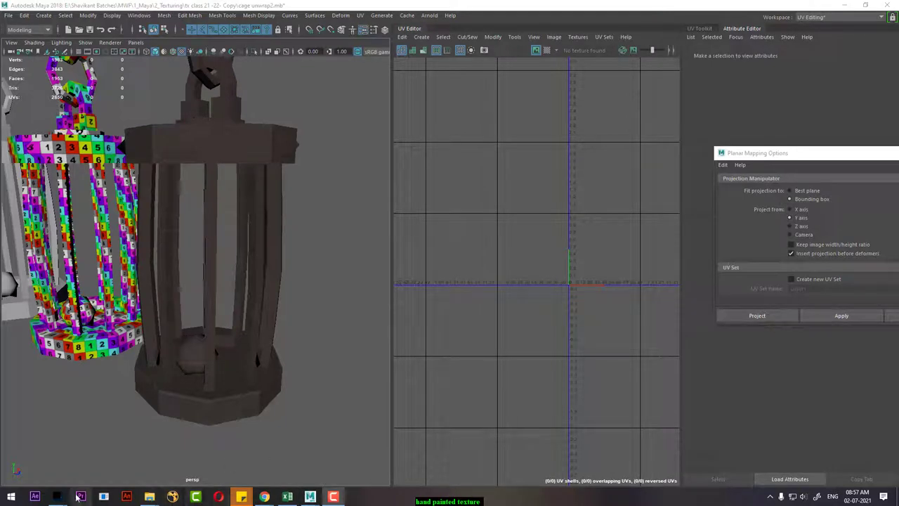
Briefly show Layer 3 of cage texture.psd, hide it again, then return to Maya's UV editor.
mouse_move(58, 496)
left_click(91, 465)
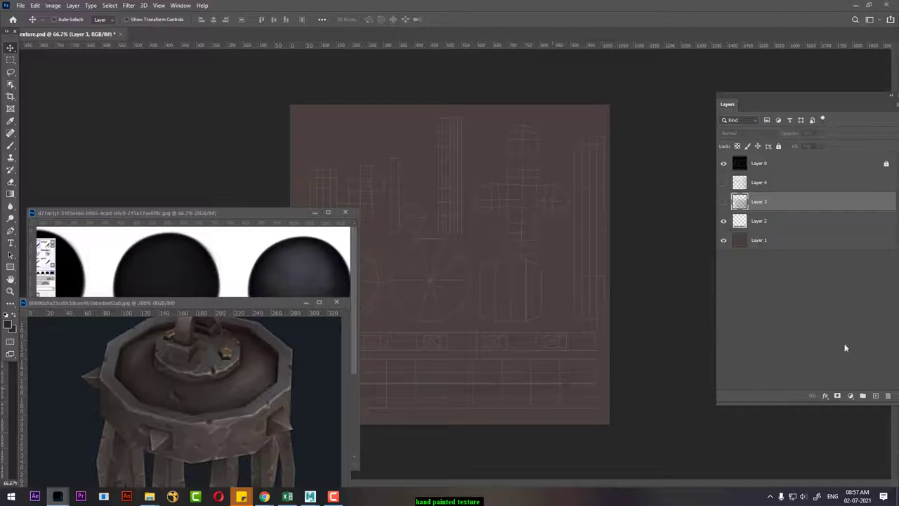
left_click(724, 201)
left_click(725, 183)
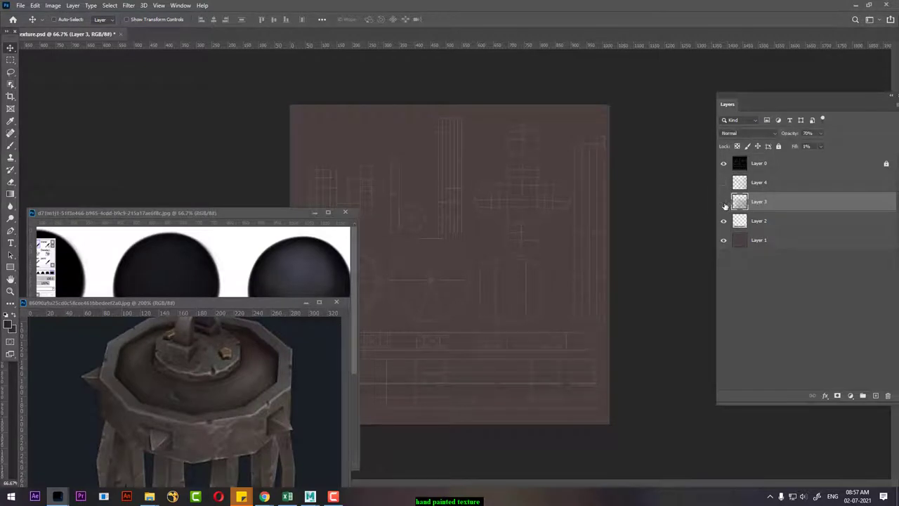
left_click(724, 202)
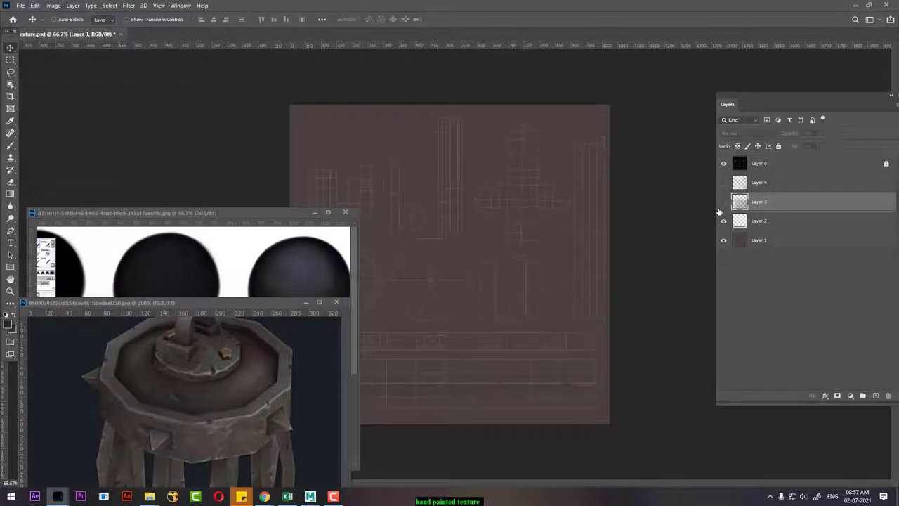
mouse_move(310, 496)
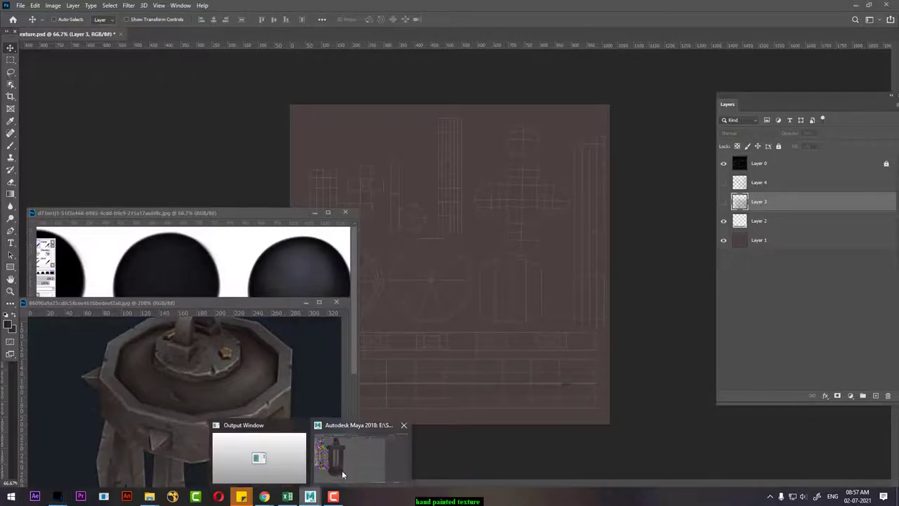
left_click(343, 475)
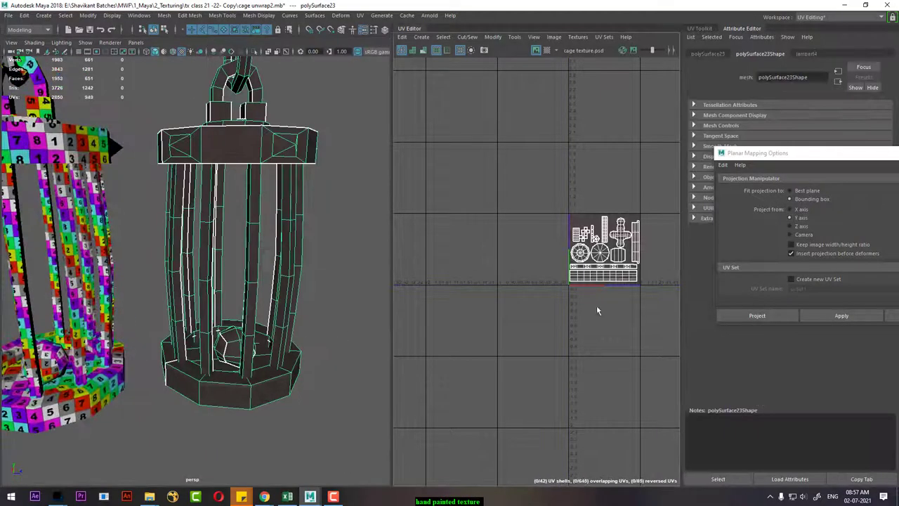
Select the cage's pillar faces and top face ring in Maya to locate their UV shells.
scroll(600, 309, "up", 1)
scroll(613, 306, "up", 2)
scroll(612, 306, "up", 3)
right_click(260, 201)
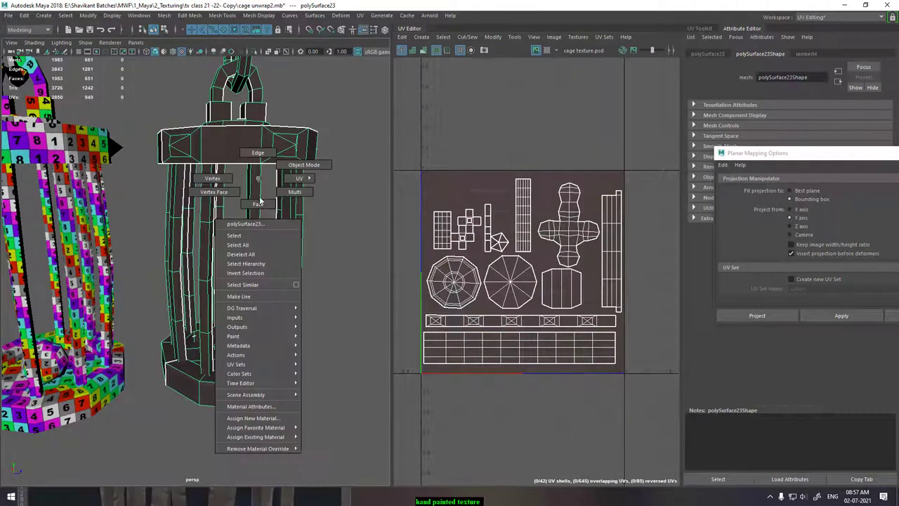
left_click(257, 204)
left_click_drag(329, 206, 155, 264)
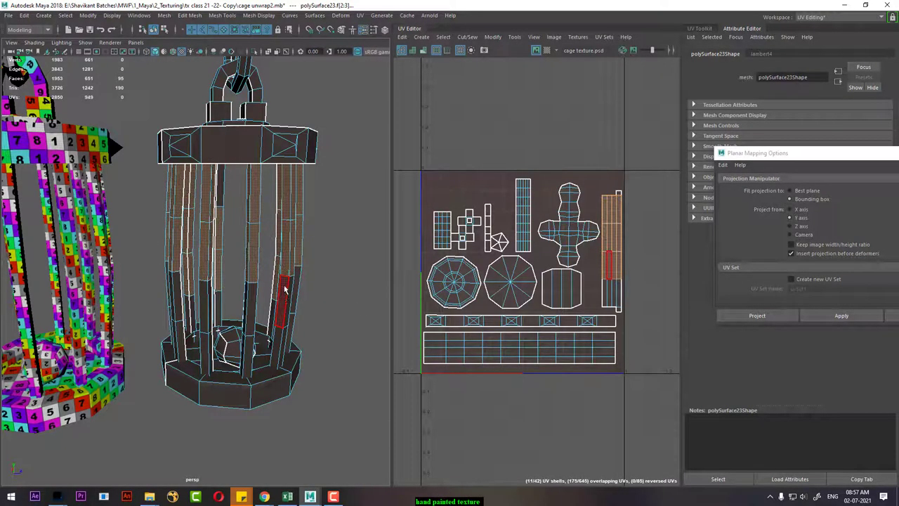
double_click(222, 162)
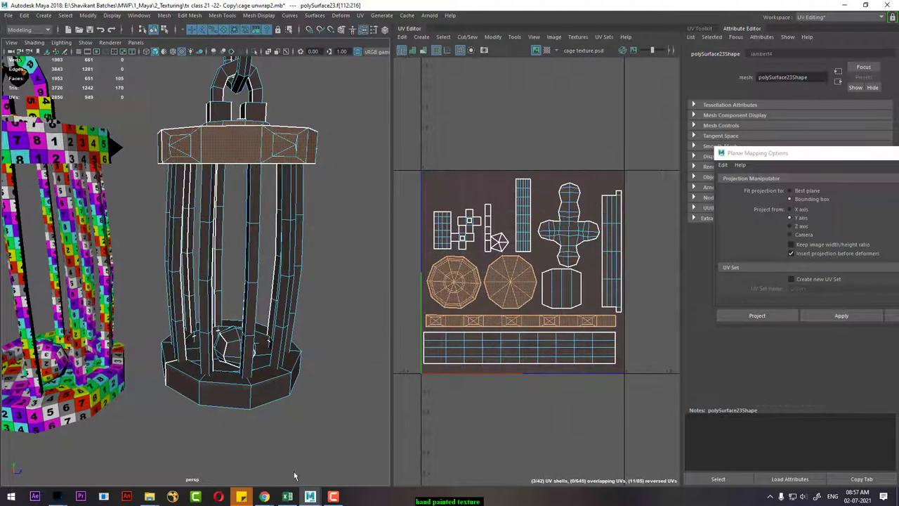
mouse_move(57, 496)
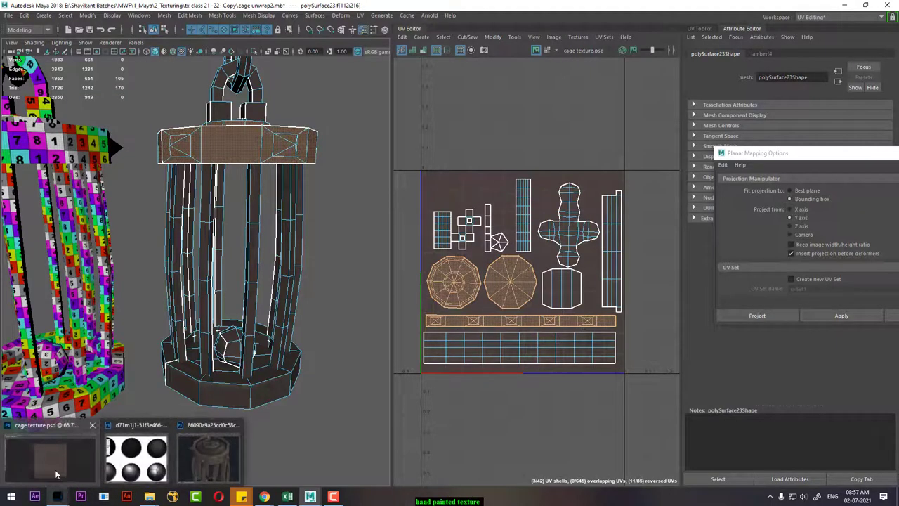
left_click(55, 469)
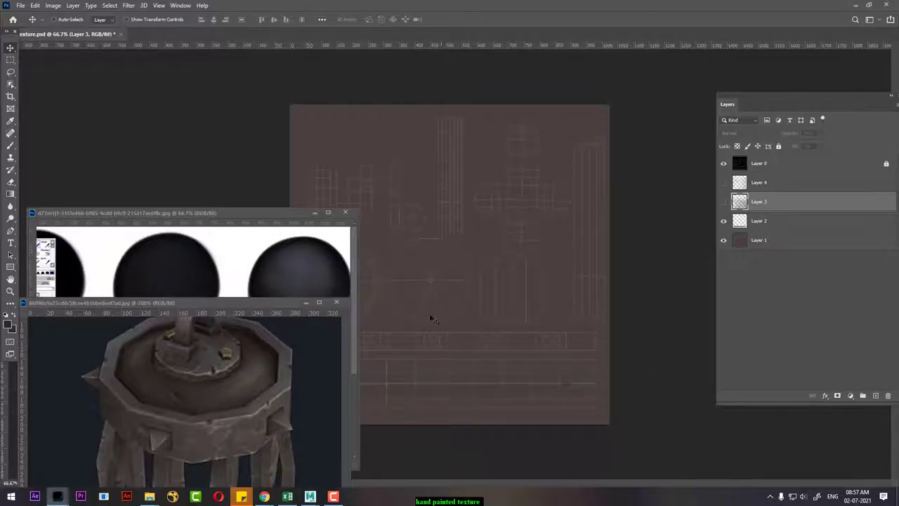
Add a new empty Layer 5 above Layer 2 in the cage texture.
left_click(772, 240)
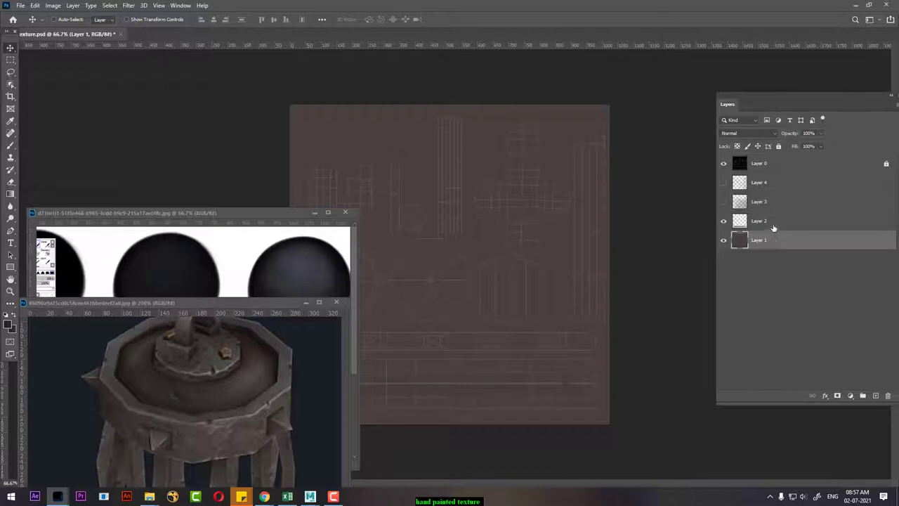
left_click(773, 222)
left_click(875, 395)
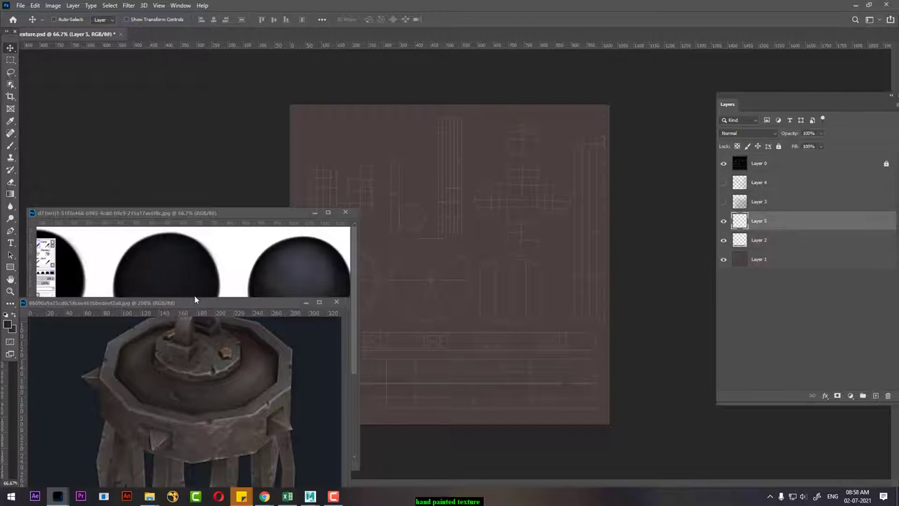
Position the shaded-sphere reference window beside the texture, zoomed to 50%.
left_click_drag(225, 311, 214, 328)
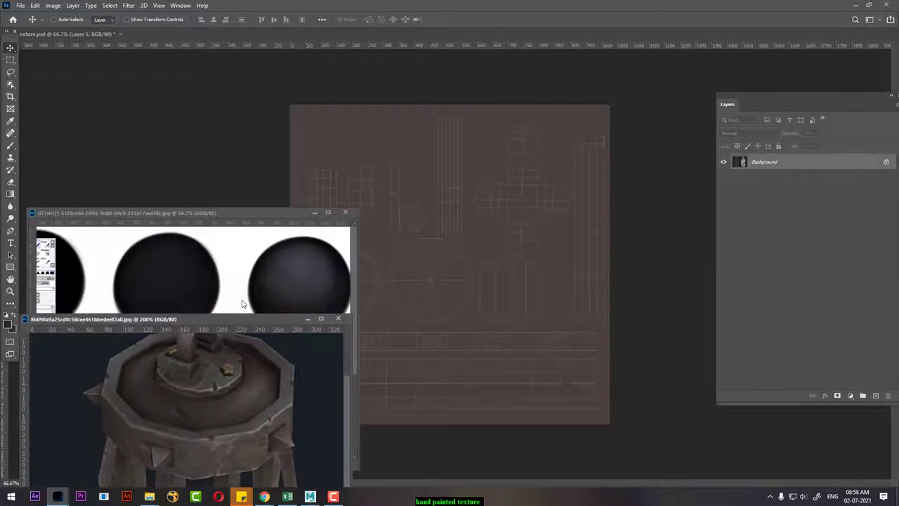
left_click_drag(218, 213, 259, 178)
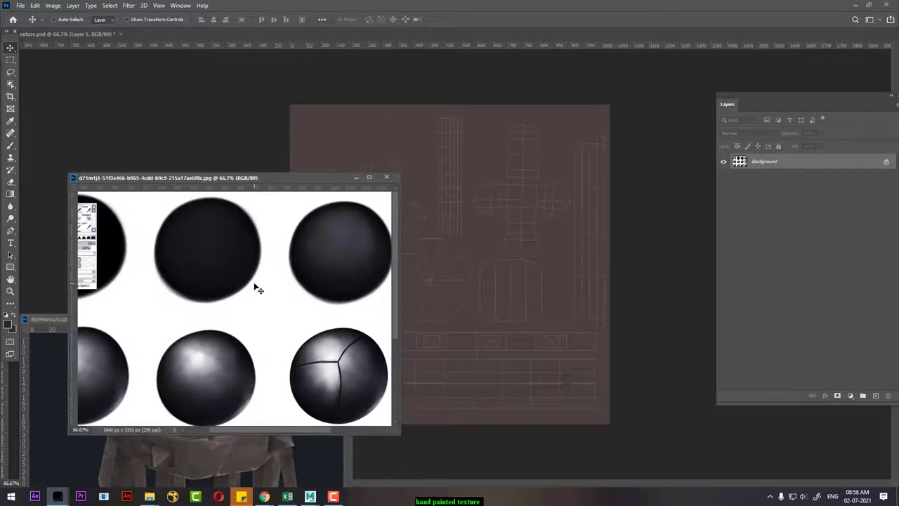
key("ctrl+minus")
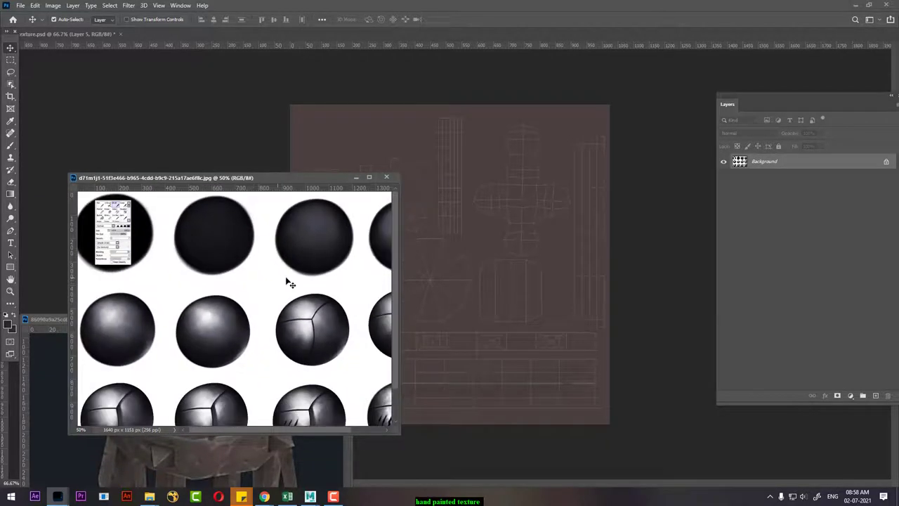
left_click_drag(303, 280, 166, 305)
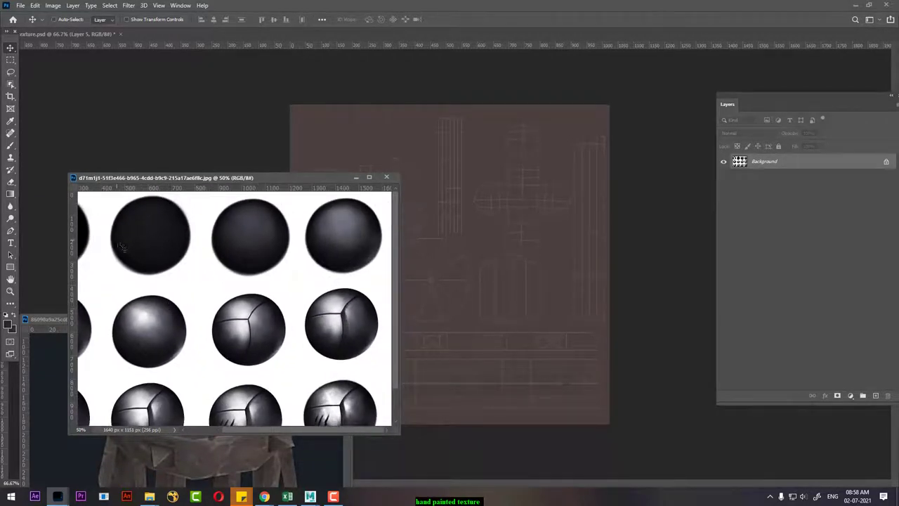
left_click_drag(123, 246, 186, 233)
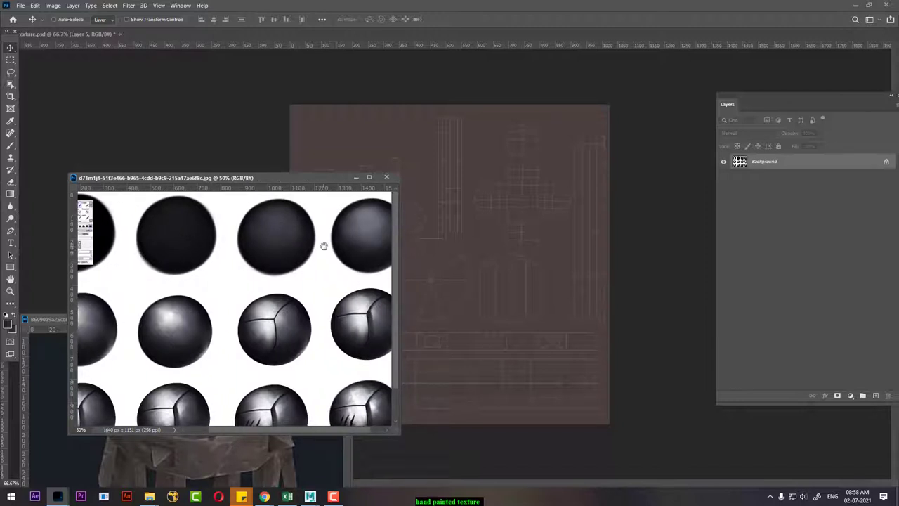
left_click_drag(323, 246, 274, 255)
left_click_drag(264, 183, 232, 260)
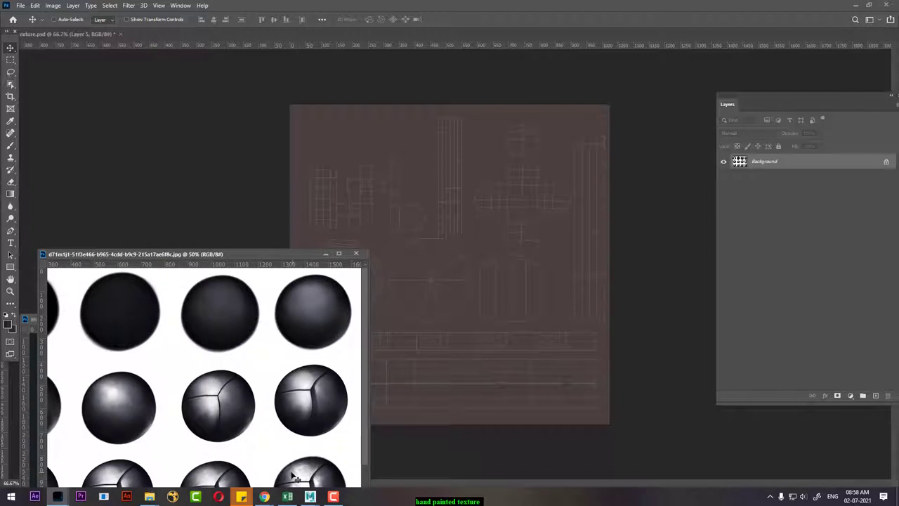
Restore and reposition the tower reference window and scroll it down to the legs.
left_click(29, 320)
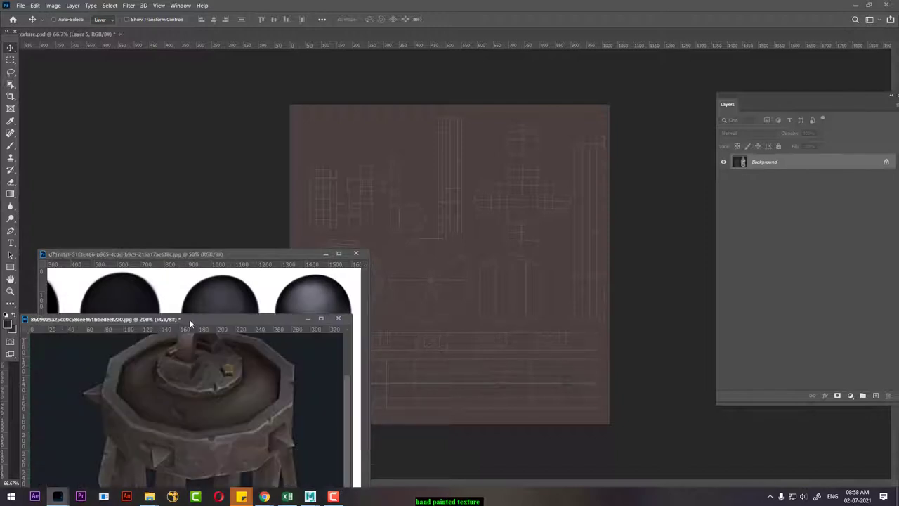
left_click_drag(207, 319, 185, 302)
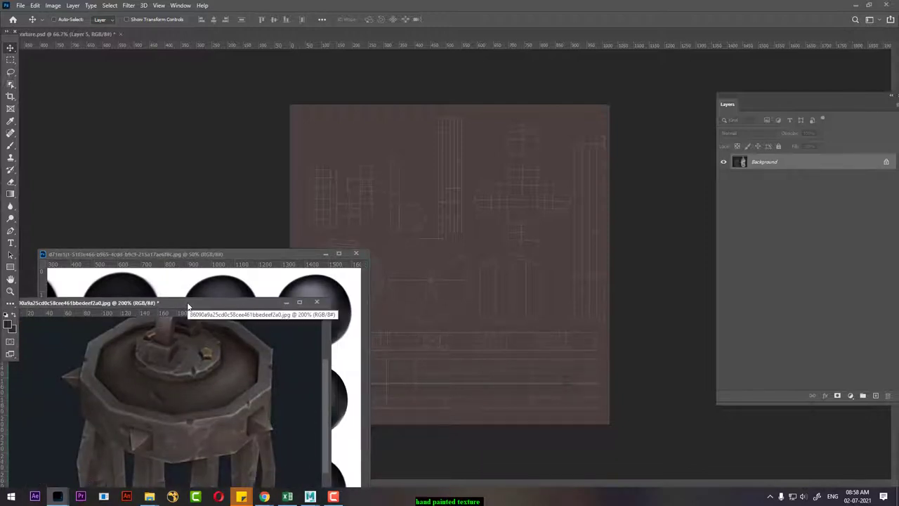
left_click(681, 265)
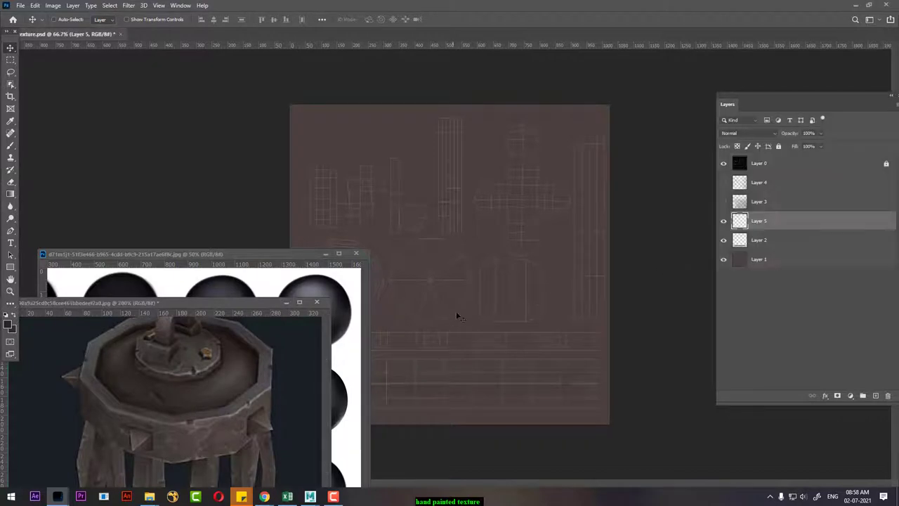
left_click(764, 259)
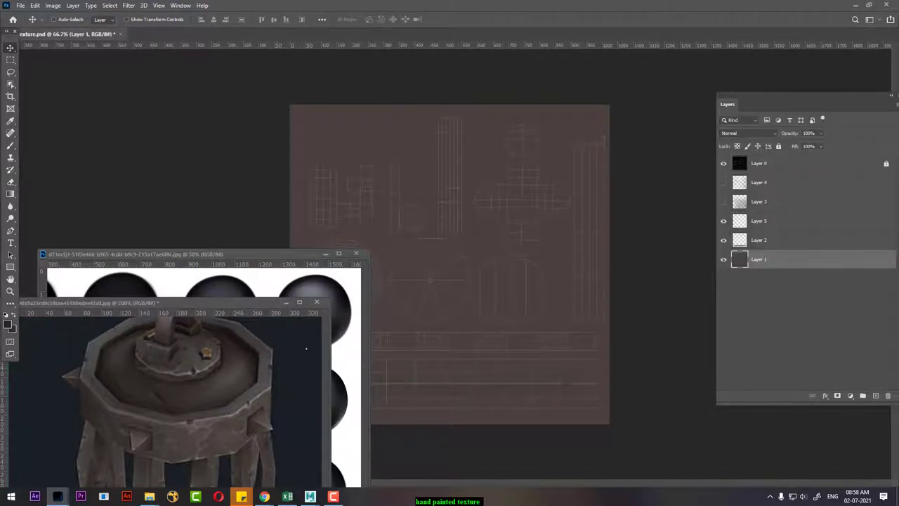
left_click(221, 420)
scroll(221, 365, "down", 3)
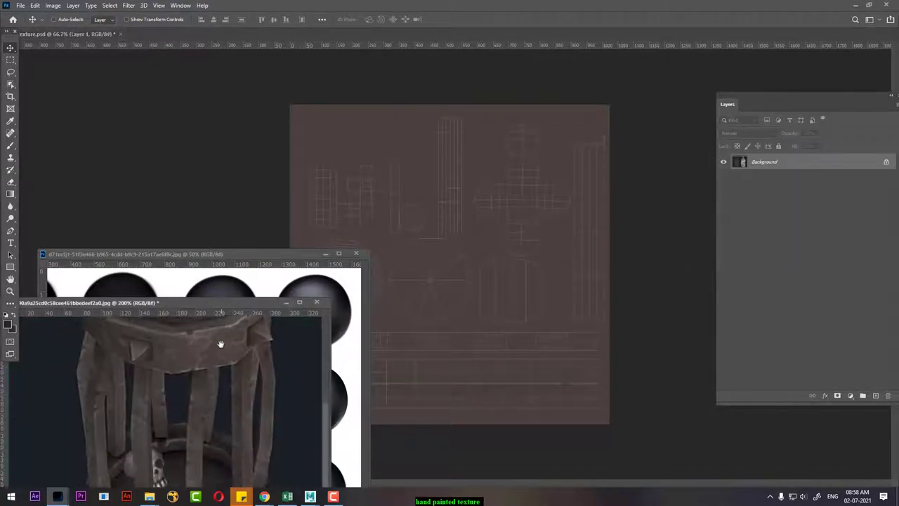
scroll(237, 394, "down", 2)
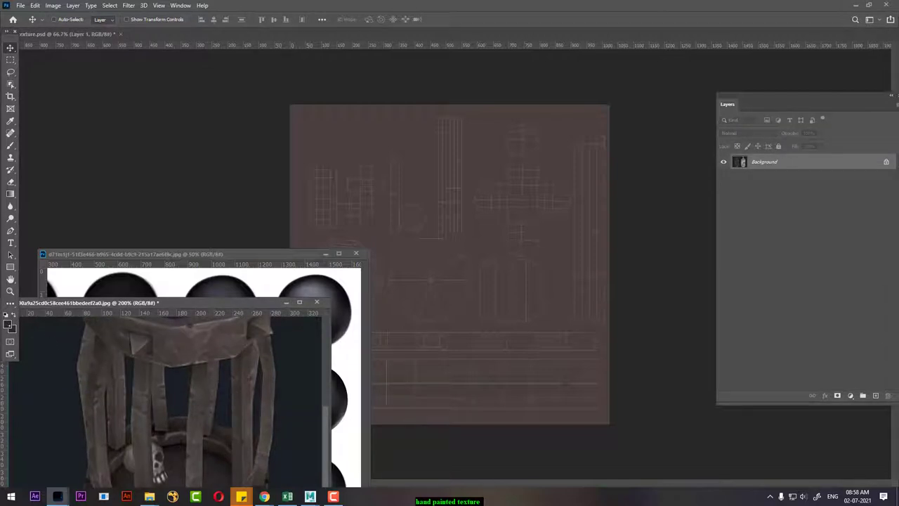
Sample the grey-brown wood colour 635d58 from the tower reference as foreground colour.
left_click(10, 324)
left_click(221, 400)
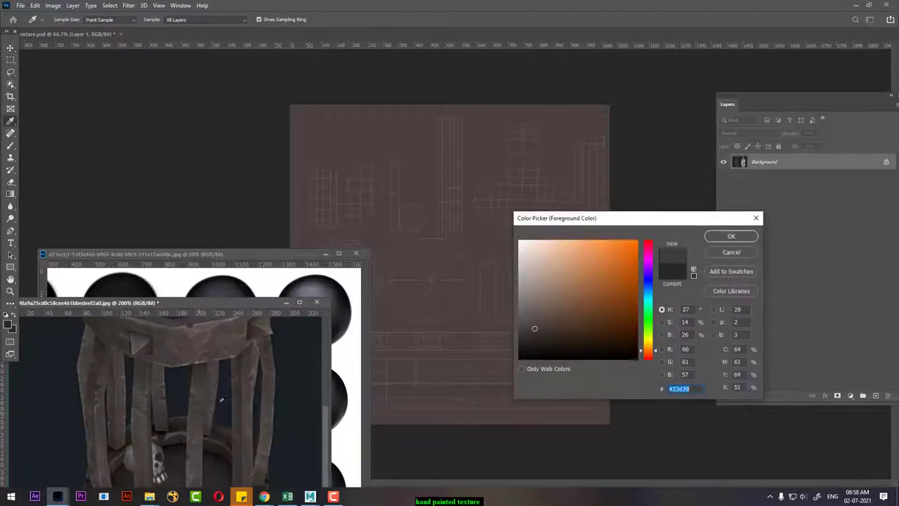
left_click(731, 236)
key("v")
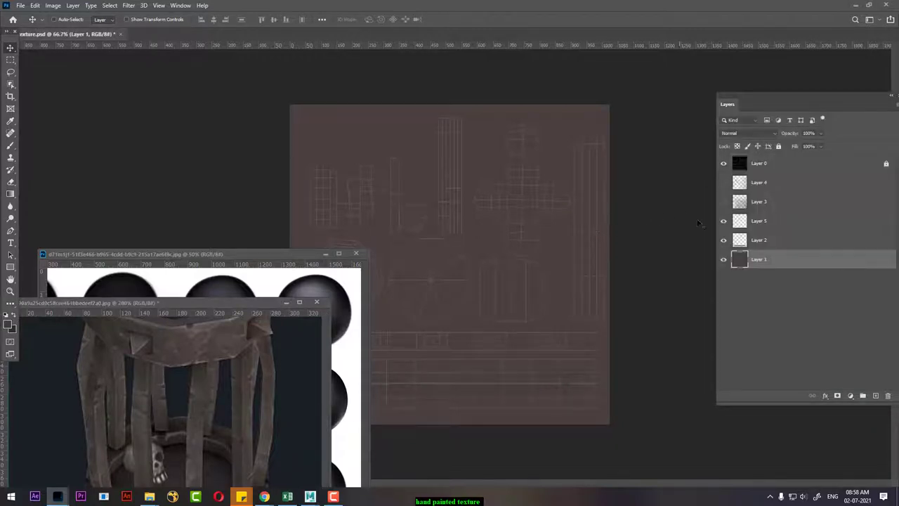
key("b")
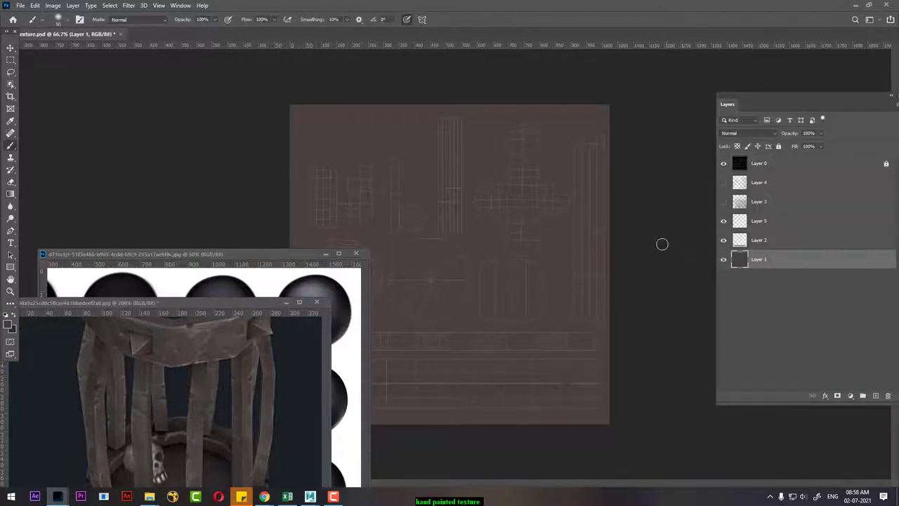
Add Layer 6 above Layer 5 in the texture and shrink the brush to a fine tip.
left_click(776, 219)
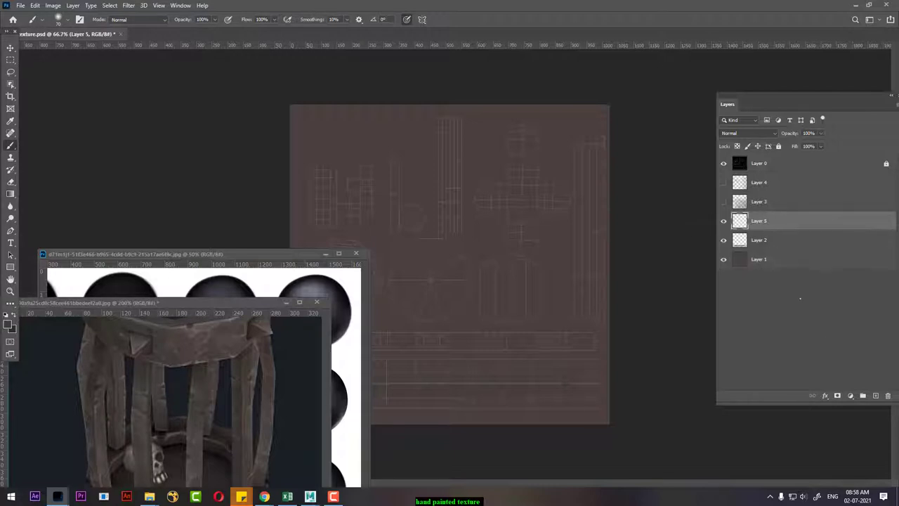
left_click(876, 396)
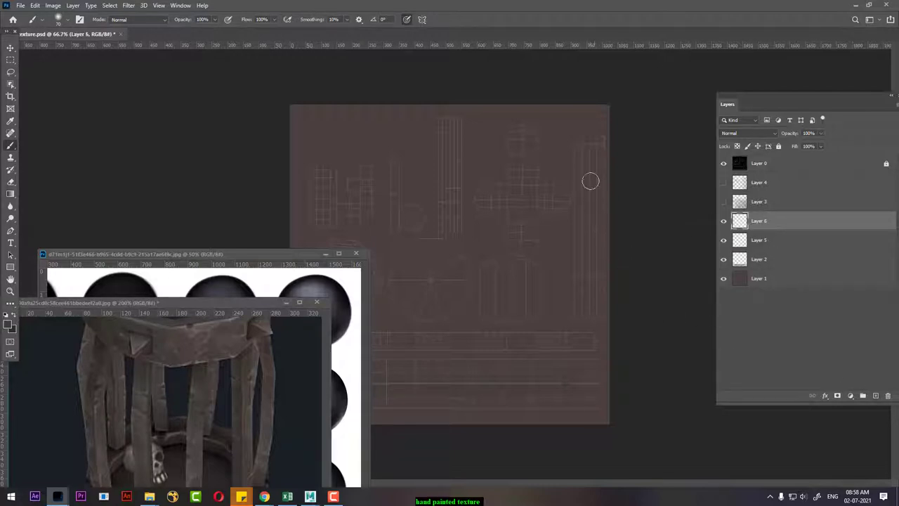
scroll(597, 189, "up", 2)
scroll(547, 211, "down", 1)
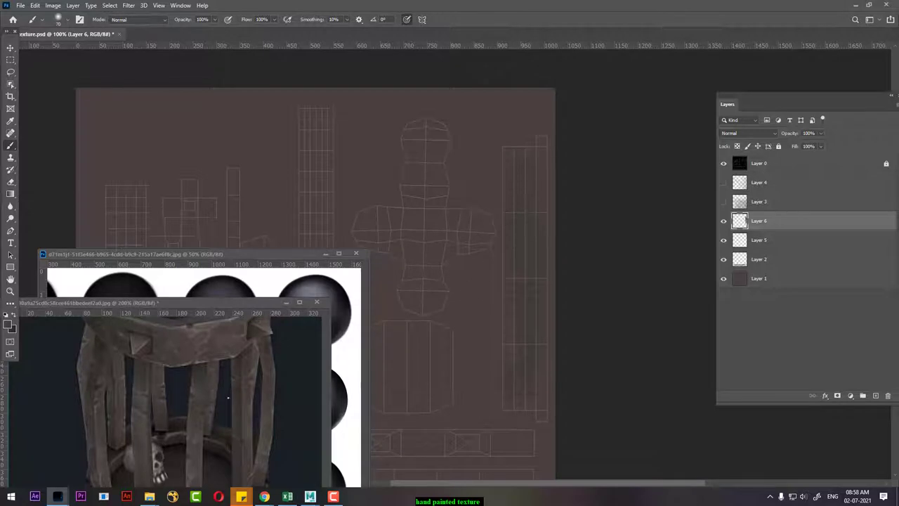
left_click(195, 397)
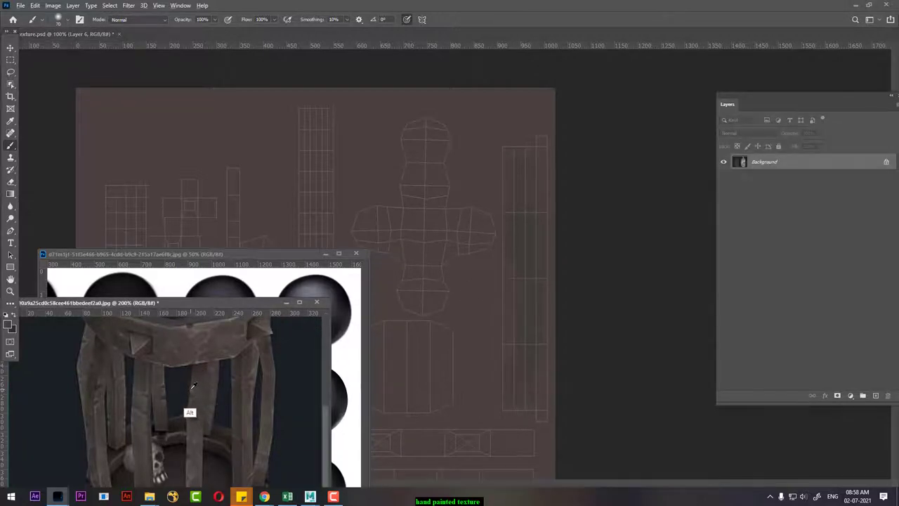
left_click(532, 163)
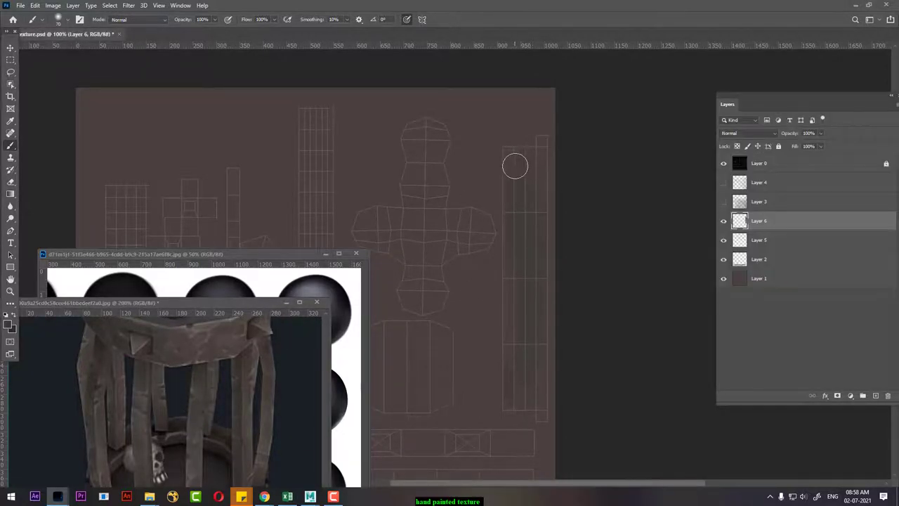
key("bracketleft")
key("bracketleft")
key("bracketleft")
key("bracketleft")
Set the foreground colour to a lighter grey for highlights.
left_click(9, 322)
left_click(532, 311)
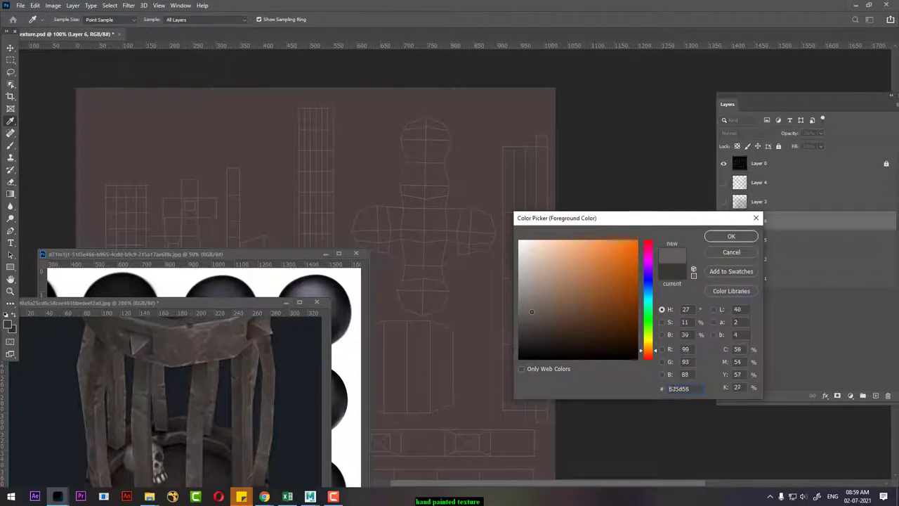
left_click(708, 238)
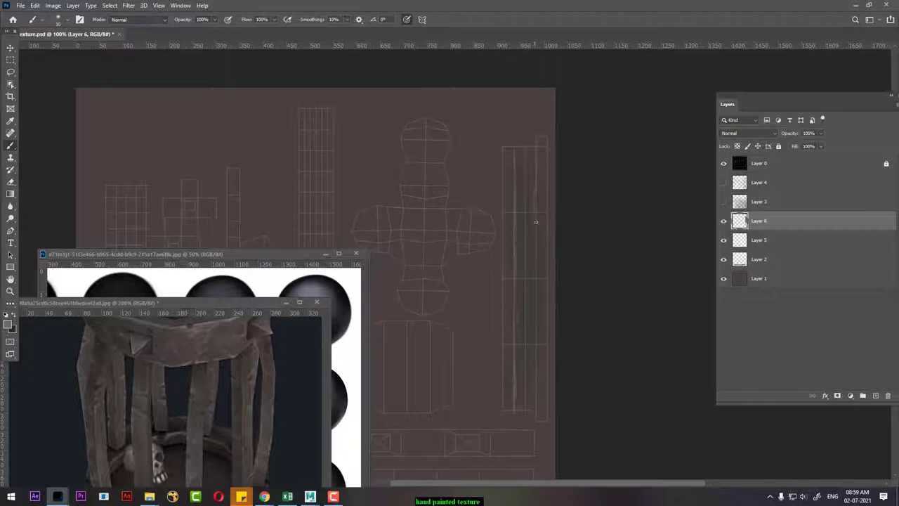
Paint five straight vertical highlight lines down the long bar strip, then hide the wireframe.
left_click_drag(536, 222, 537, 235)
left_click(534, 409, "shift")
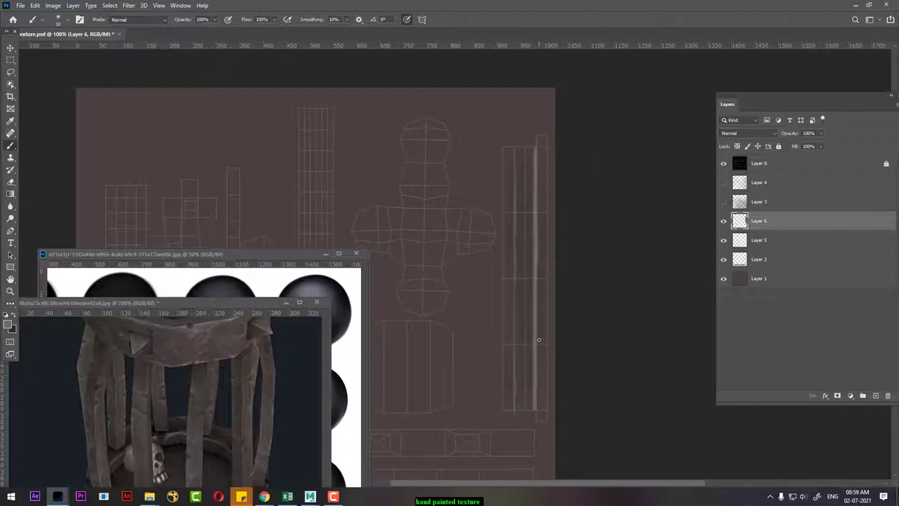
key("ctrl+z")
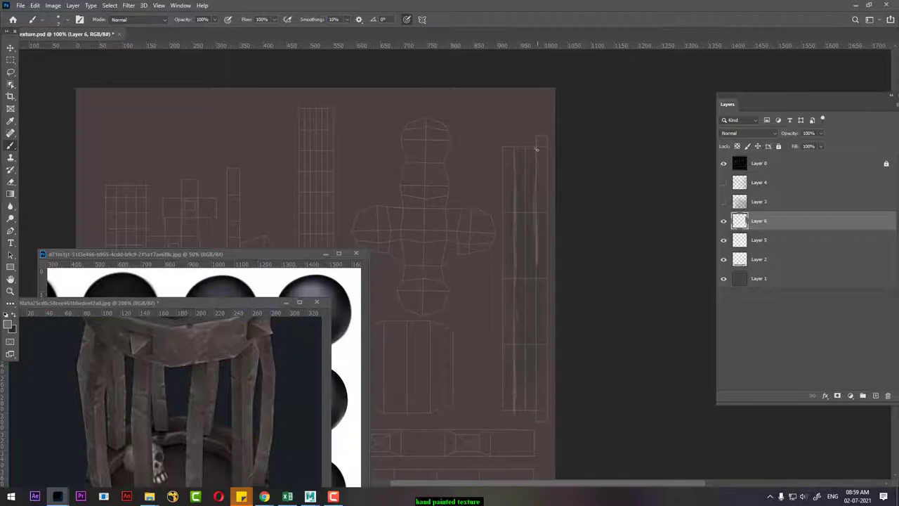
left_click(536, 412, "shift")
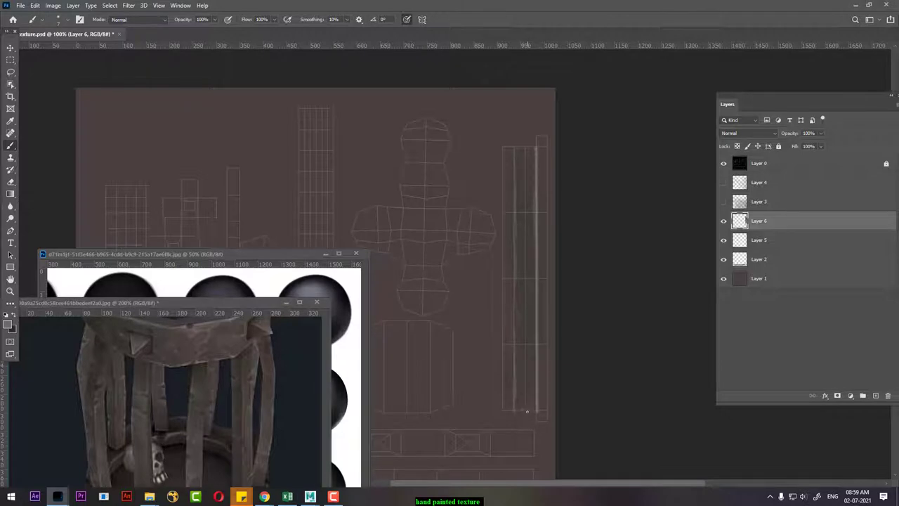
left_click(522, 150, "shift")
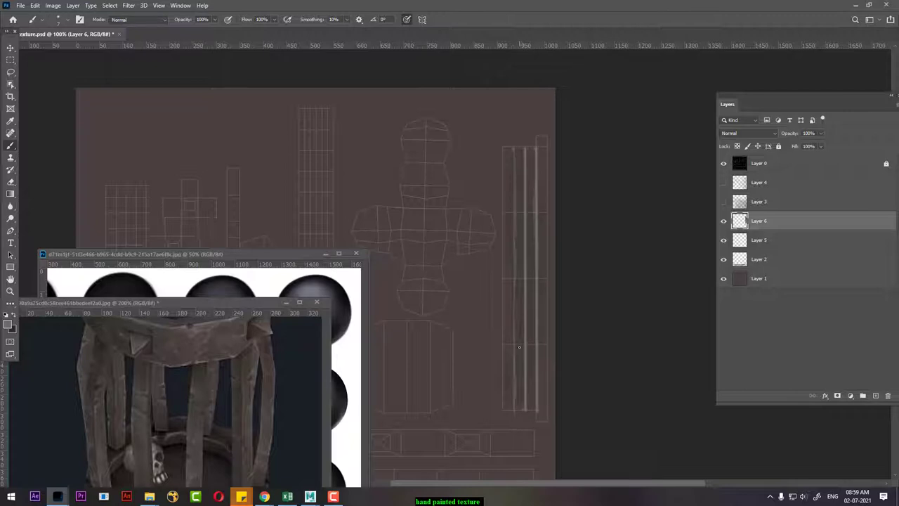
left_click(513, 410, "shift")
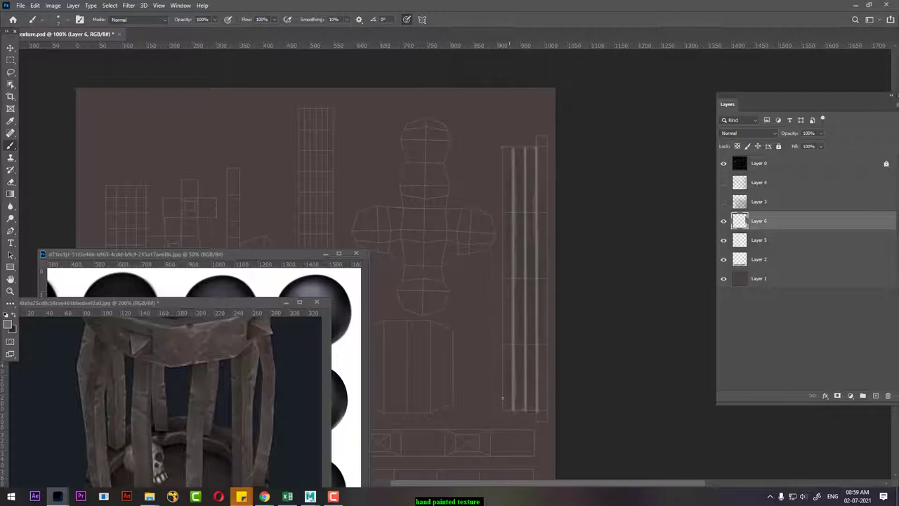
left_click(501, 409, "shift")
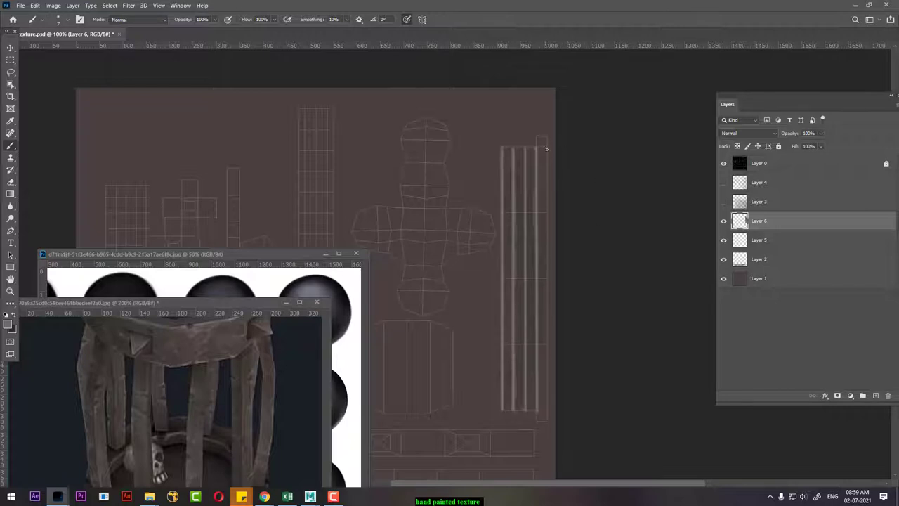
left_click(546, 410, "shift")
left_click(724, 221)
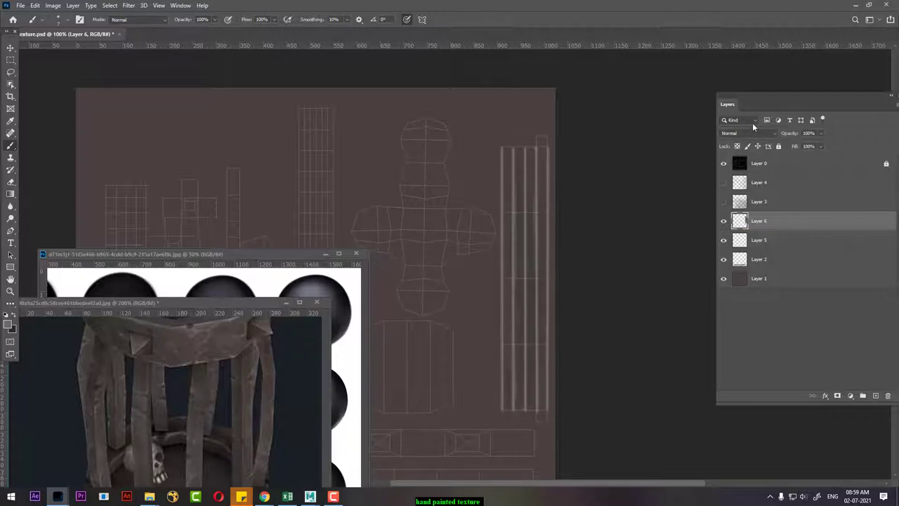
Keep Layer 6 at Normal blend mode and lower its Fill to roughly 10–16%.
left_click(728, 163)
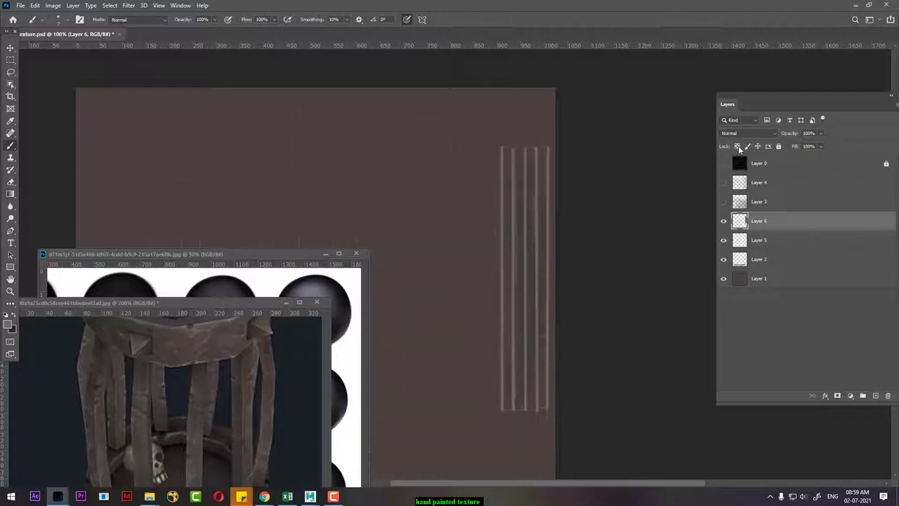
left_click(745, 133)
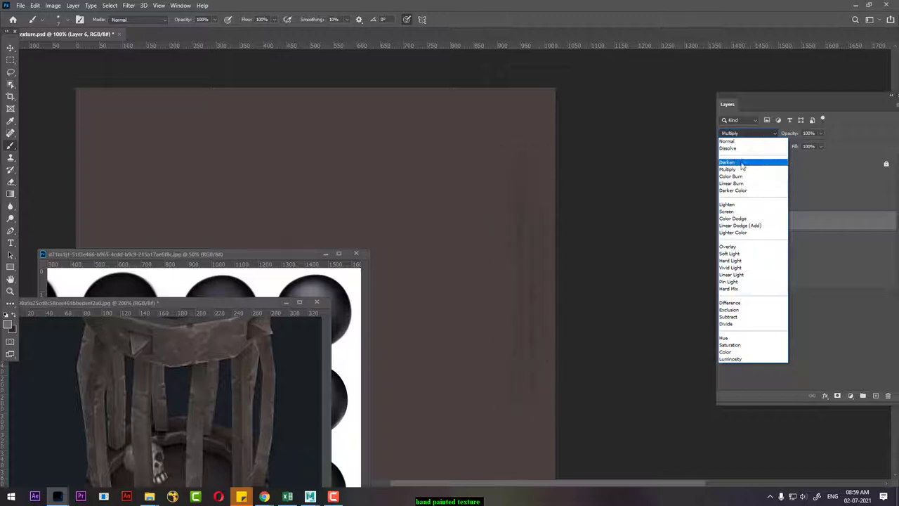
key("Down")
key("Down")
key("Down")
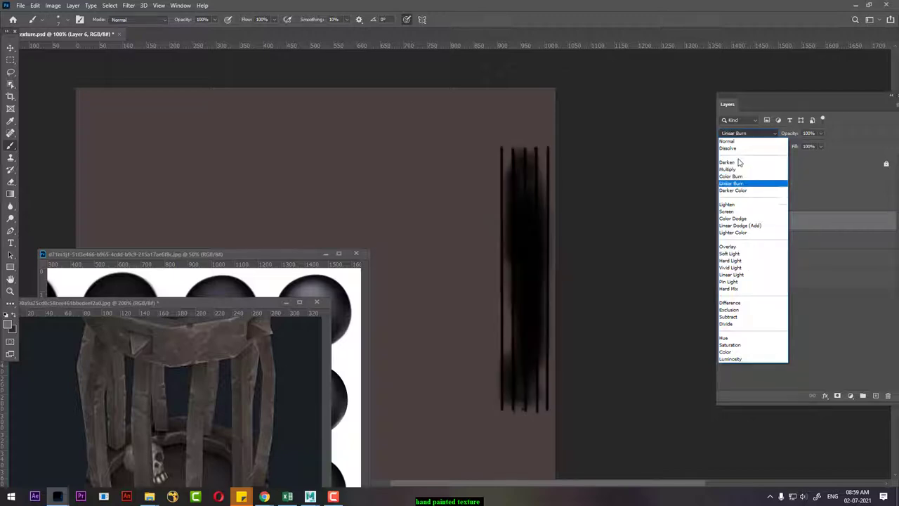
key("Down")
key("Down")
key("Down")
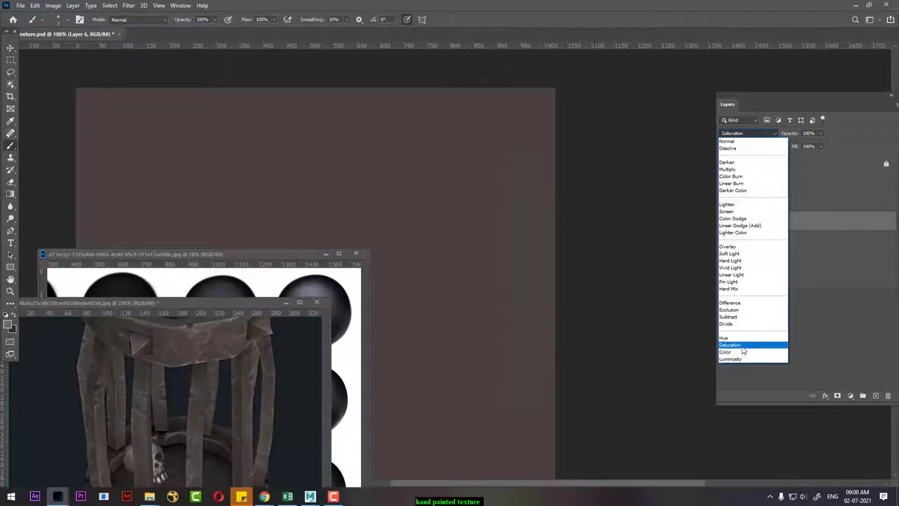
left_click(730, 141)
left_click_drag(794, 146, 757, 151)
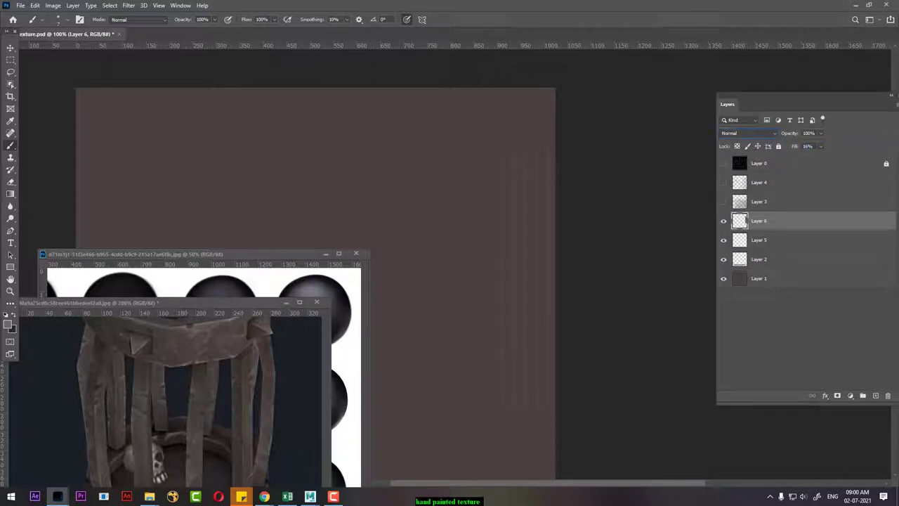
Close Planar Mapping Options and reload the cage's file2 texture image in Maya.
mouse_move(310, 496)
left_click(349, 458)
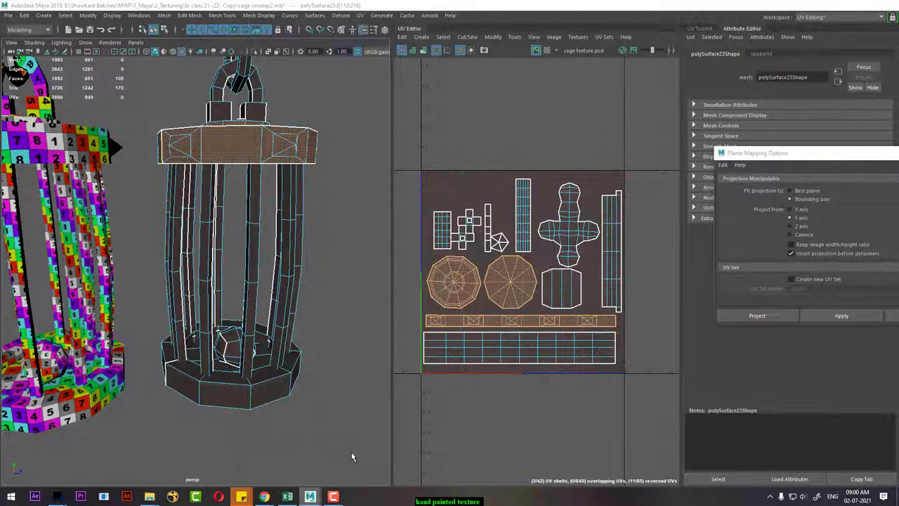
right_click(262, 144)
left_click(323, 103)
left_click(221, 175)
right_click(255, 141)
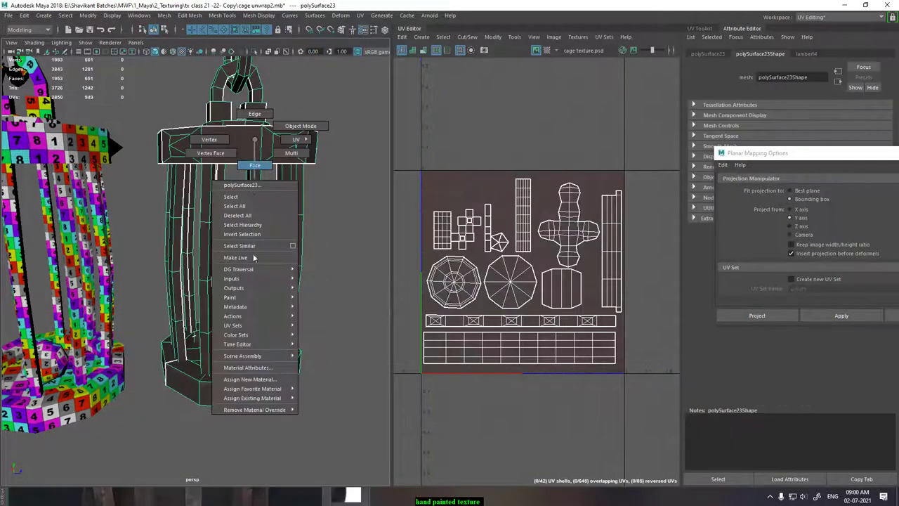
left_click(250, 368)
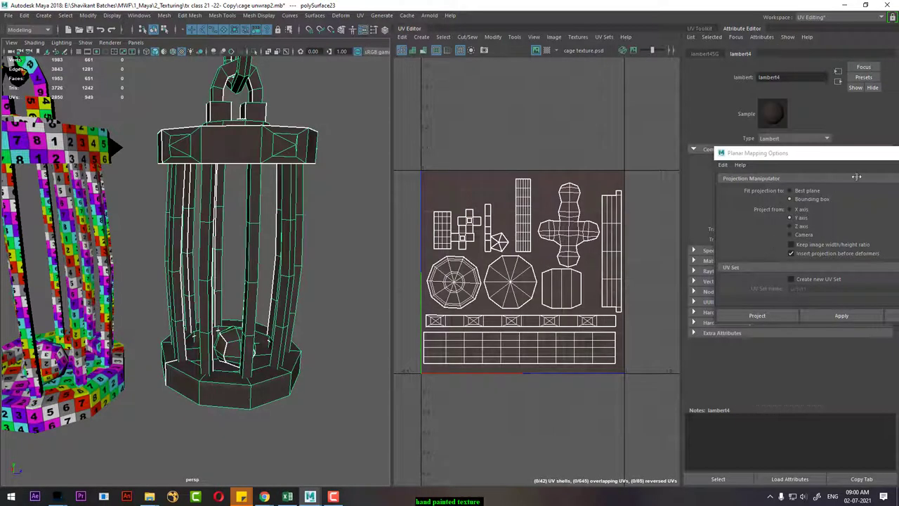
left_click_drag(875, 161, 754, 198)
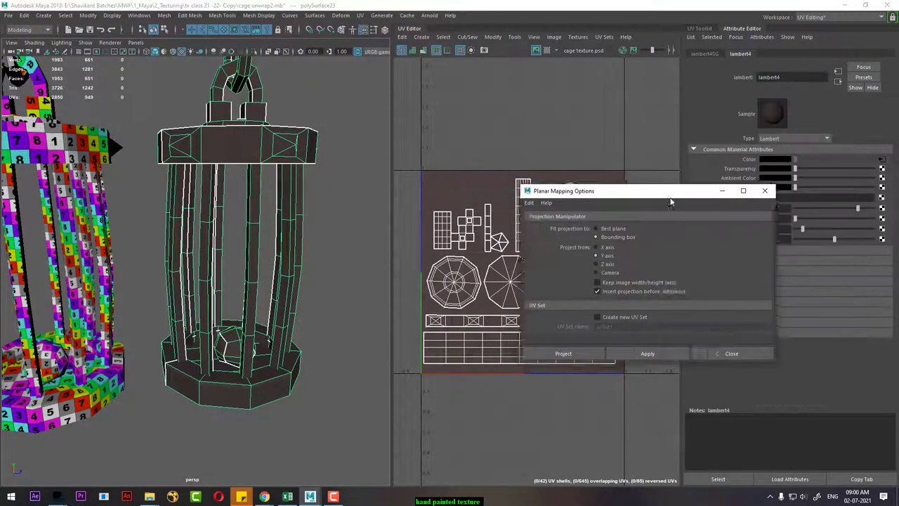
left_click(754, 197)
left_click(881, 160)
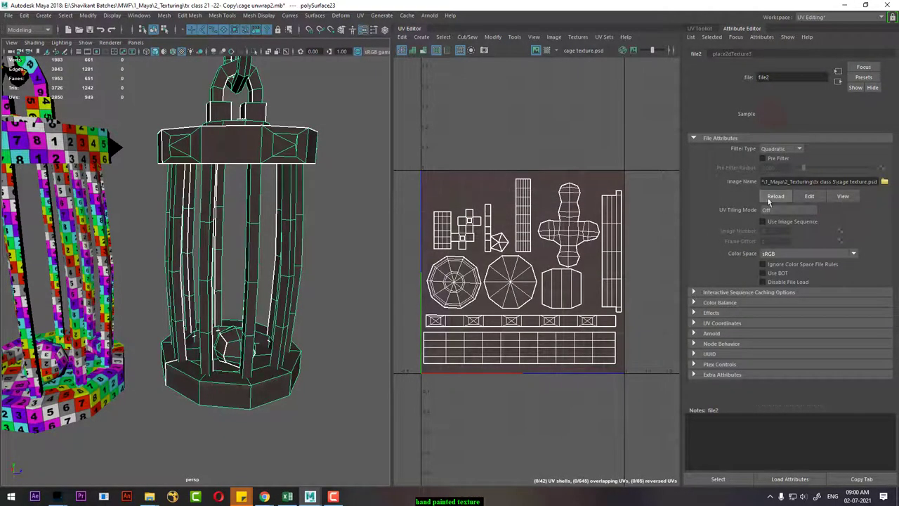
left_click(772, 197)
Orbit to inspect the updated cage, then reopen its material's texture file node.
left_click(372, 287)
mouse_move(248, 310)
left_mouse_down()
mouse_move(234, 316)
mouse_move(269, 245)
left_mouse_up()
left_click(297, 221)
right_click(300, 205)
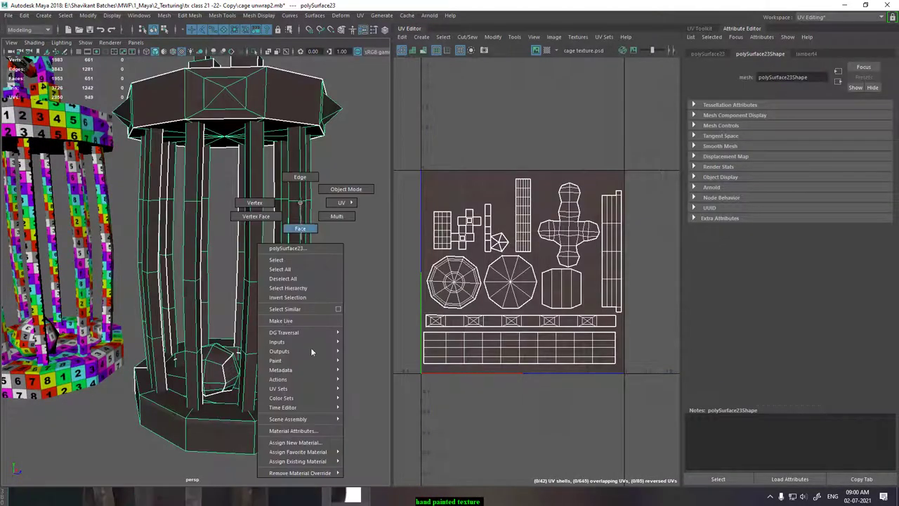
left_click(293, 430)
left_click(885, 159)
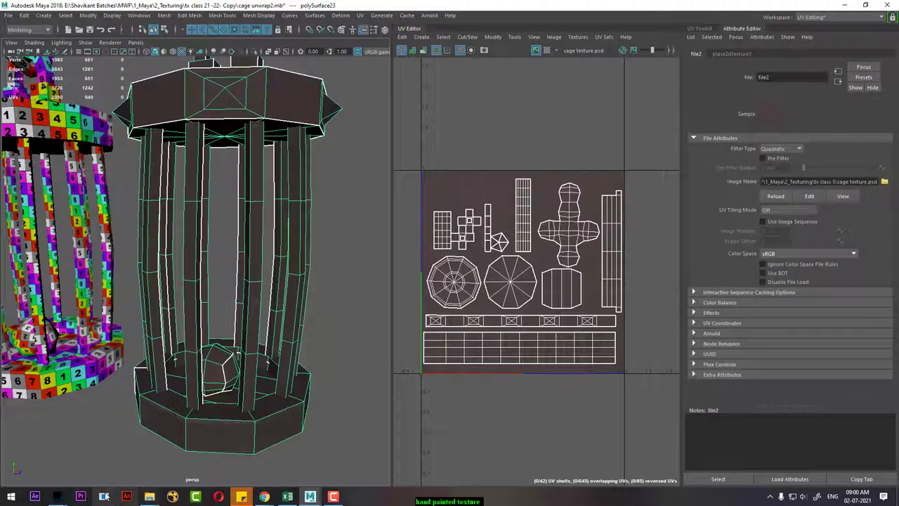
Save the texture over the existing cage texture.psd on the local computer.
mouse_move(57, 497)
left_click(73, 466)
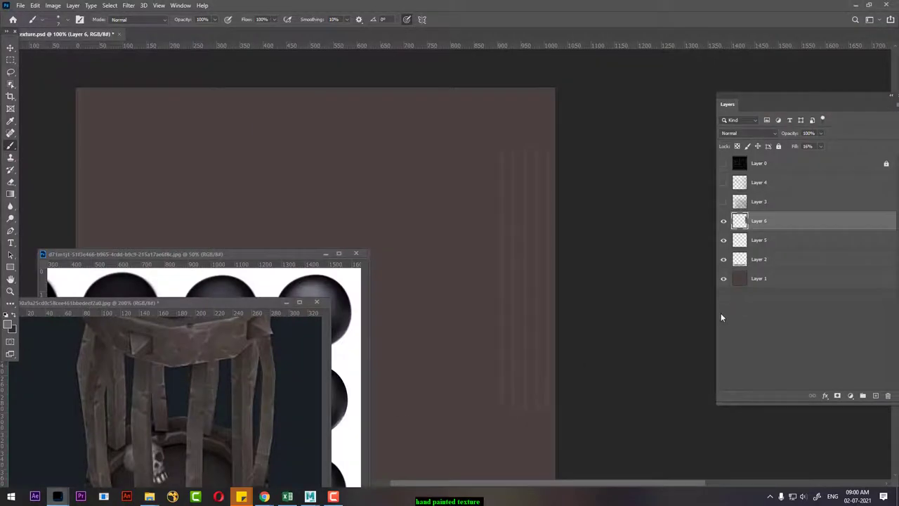
left_click(21, 6)
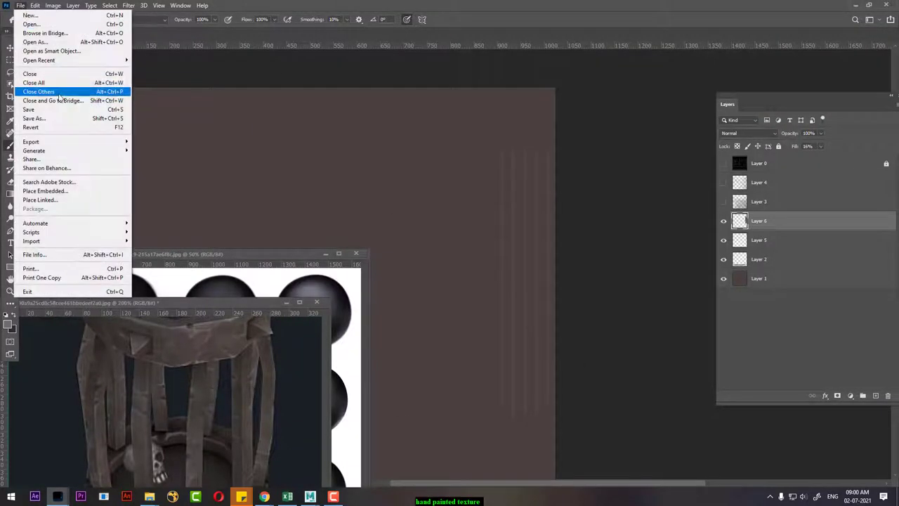
left_click(63, 118)
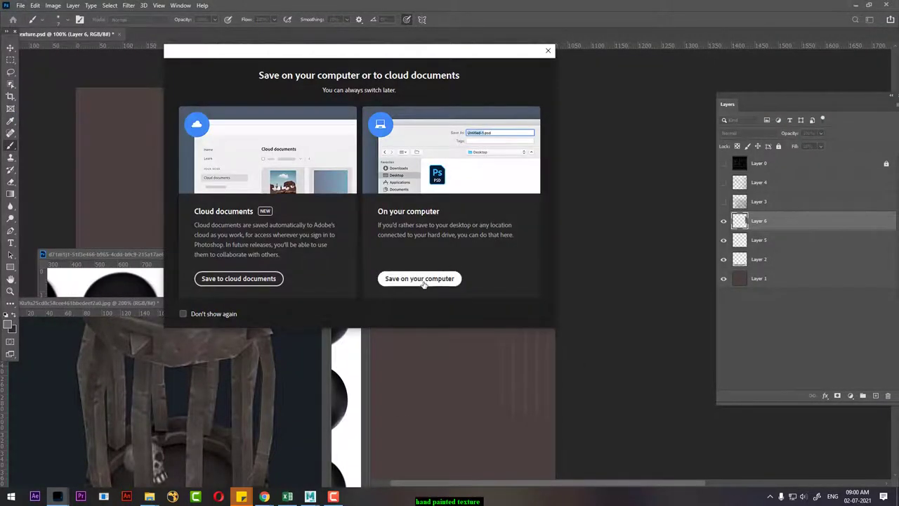
left_click(423, 281)
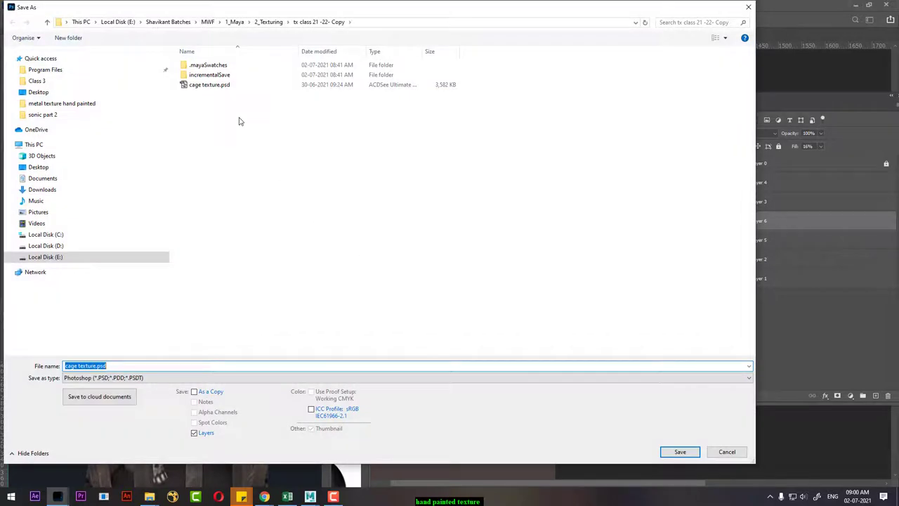
double_click(209, 86)
left_click(464, 250)
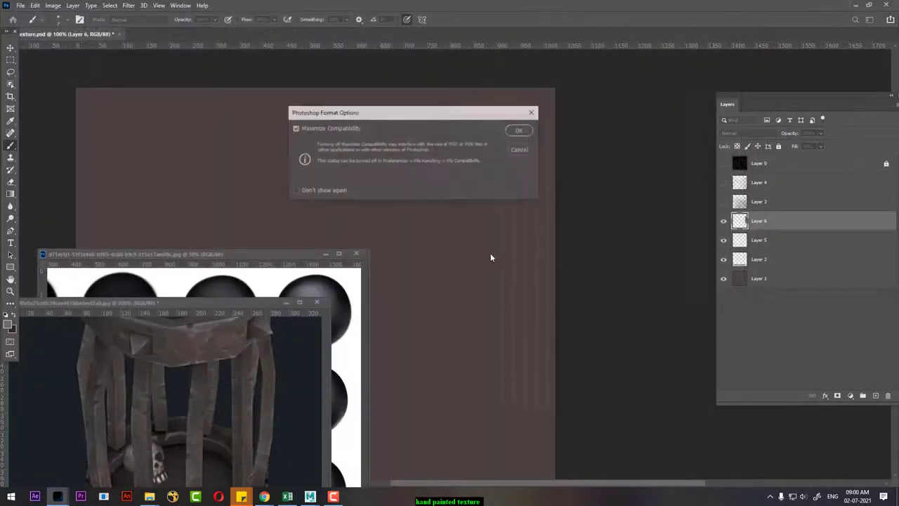
left_click(517, 130)
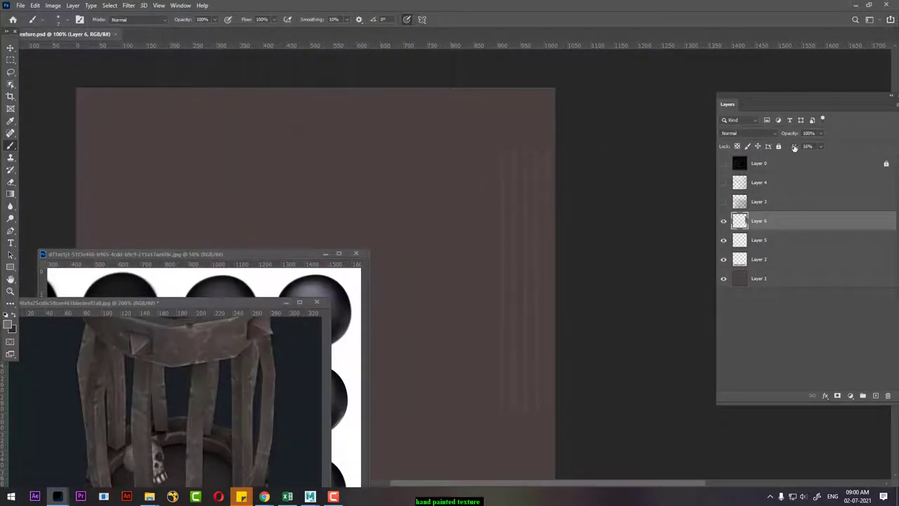
Set Layer 6's Fill to 50%, then bring it down to 24%.
left_click(807, 146)
type("50")
key("Return")
left_click_drag(810, 148, 799, 152)
Reload cage texture.psd as the cage material's colour texture in file2.
left_click(330, 474)
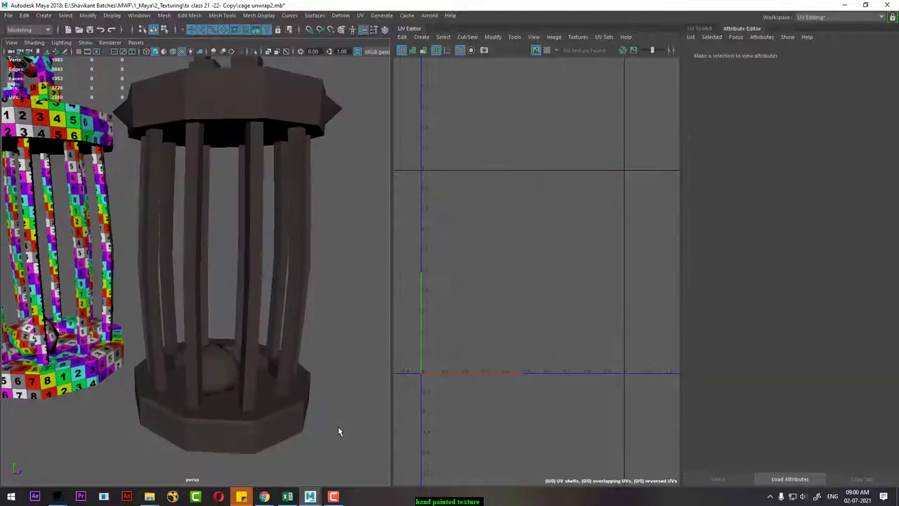
left_click_drag(324, 405, 307, 353)
left_click(307, 353)
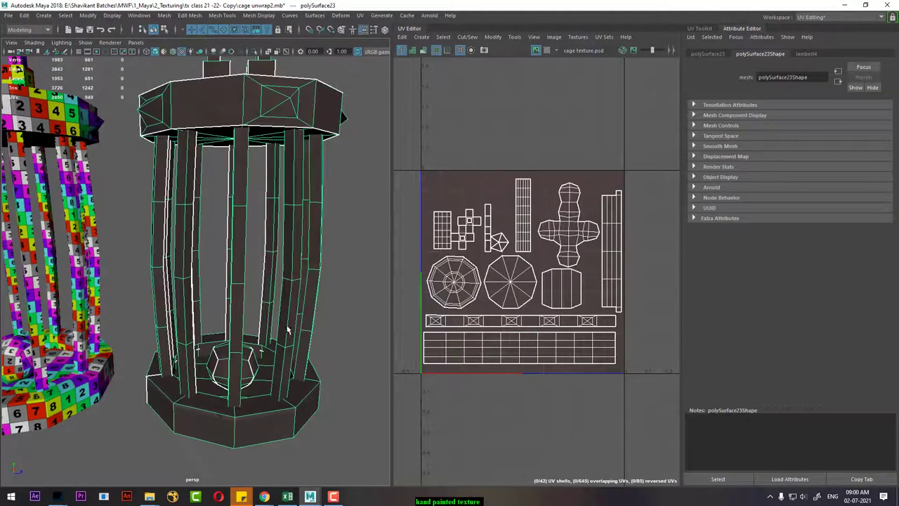
right_click(286, 226)
left_click(295, 454)
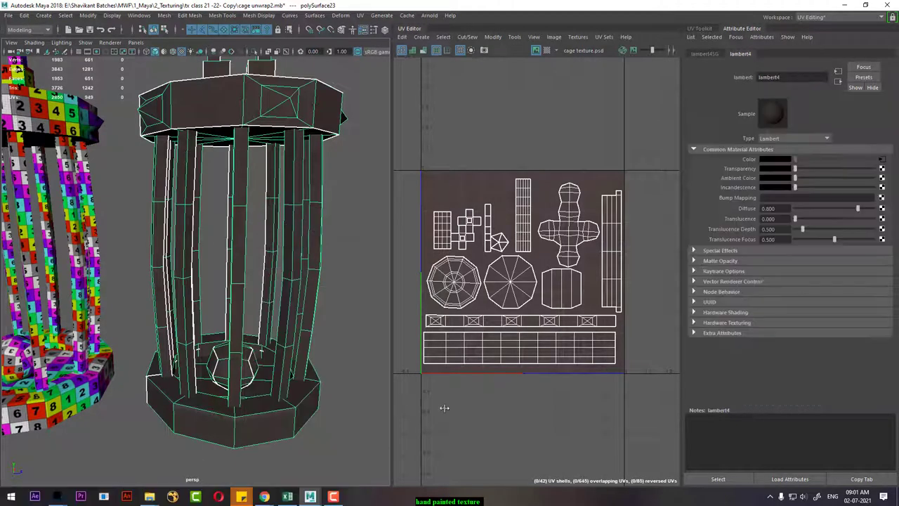
left_click(882, 161)
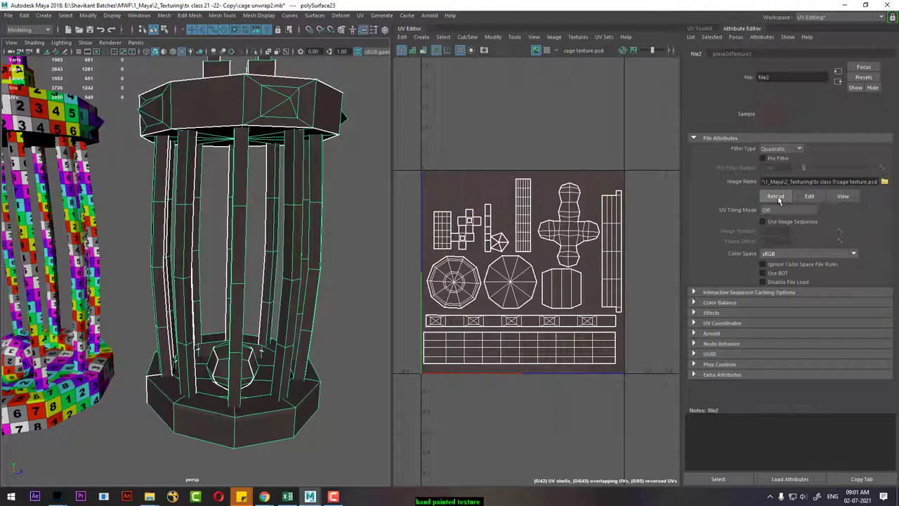
left_click(885, 182)
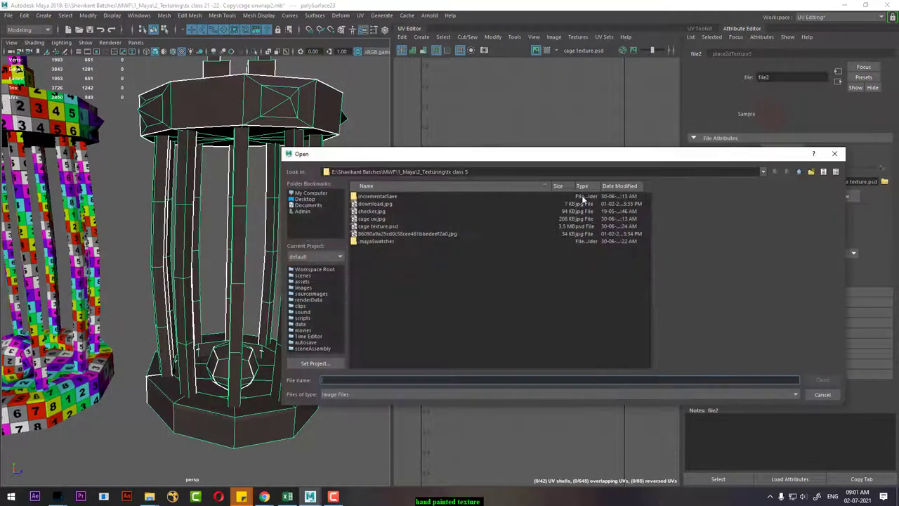
double_click(375, 227)
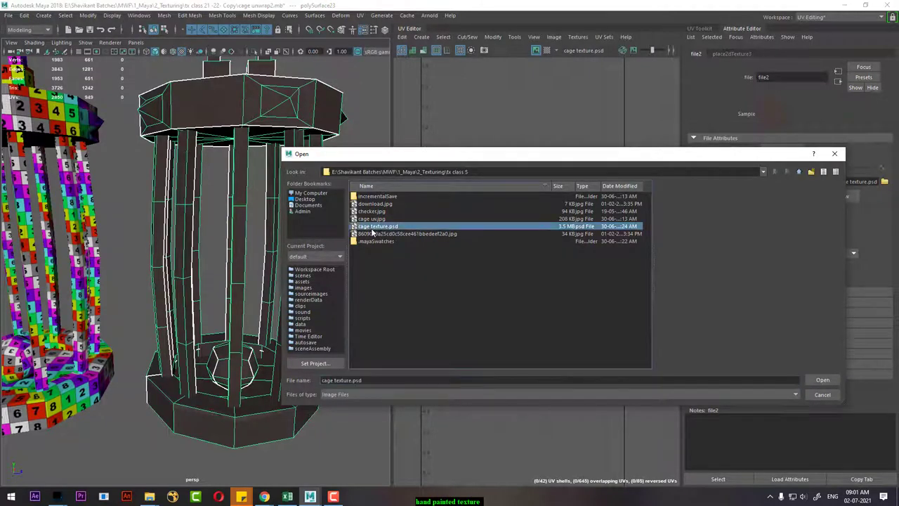
Orbit in close to inspect the textured cage bars.
left_click(344, 283)
mouse_move(344, 284)
left_mouse_down()
mouse_move(229, 287)
mouse_move(257, 347)
mouse_move(253, 321)
left_mouse_up()
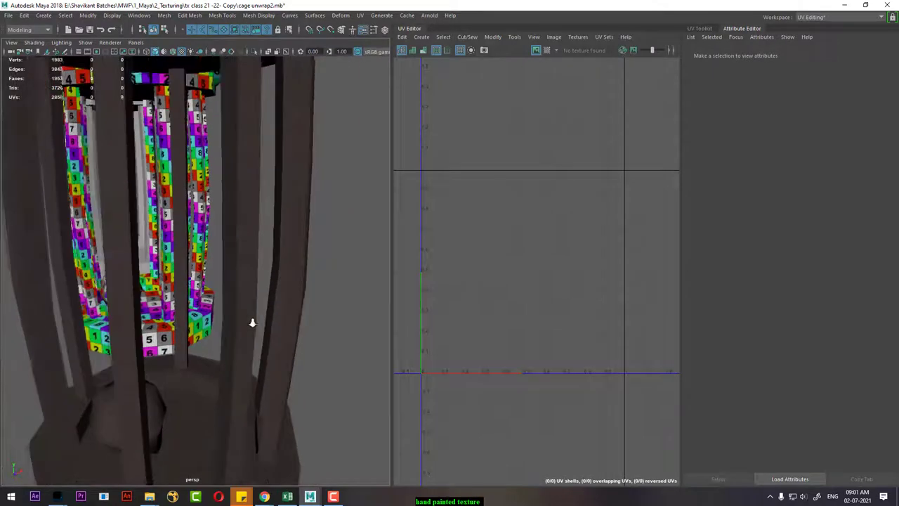
mouse_move(321, 305)
left_mouse_down()
mouse_move(274, 267)
mouse_move(316, 306)
mouse_move(330, 298)
left_mouse_up()
scroll(309, 310, "down", 5)
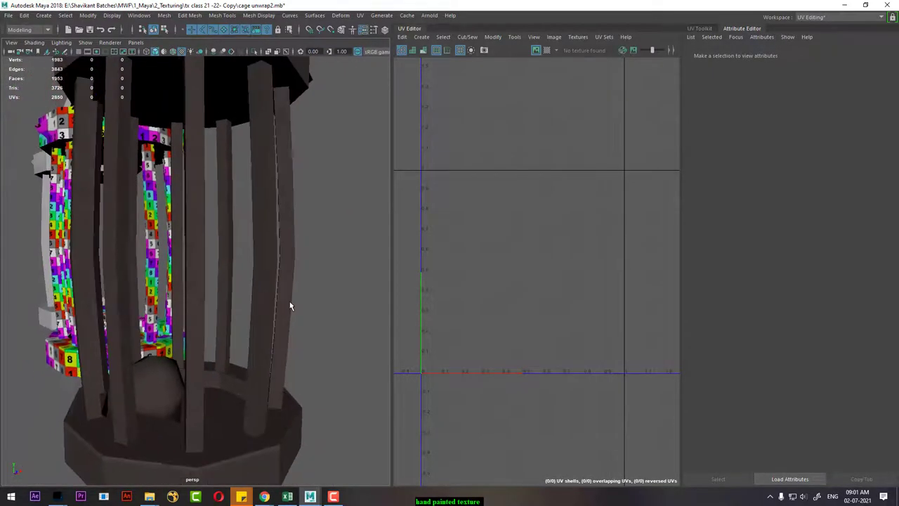
Break lambert4's old Color connection and plug in a new File texture node.
left_click(278, 302)
right_click(278, 275)
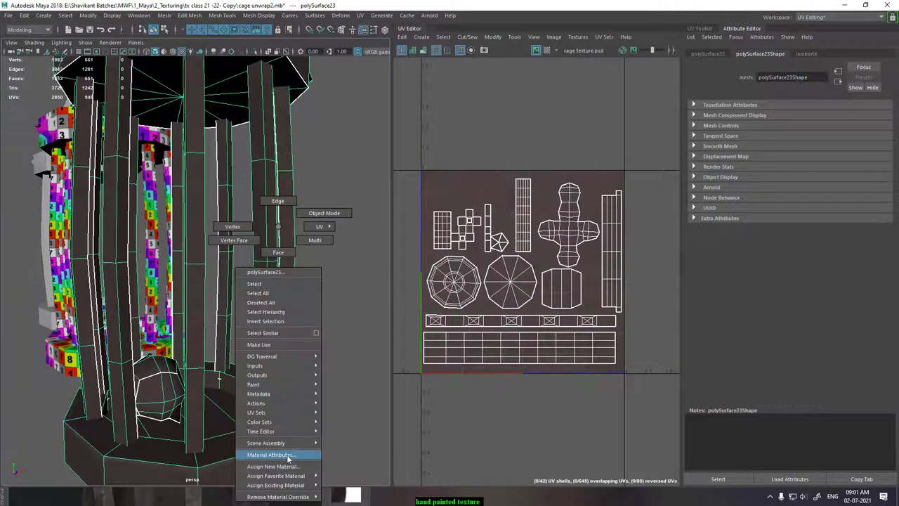
left_click(281, 456)
right_click(748, 160)
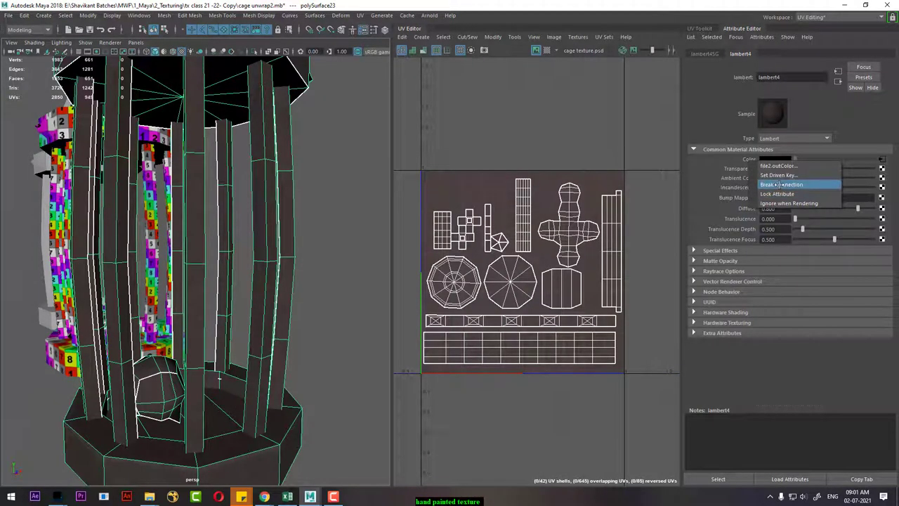
left_click(776, 182)
left_click(880, 160)
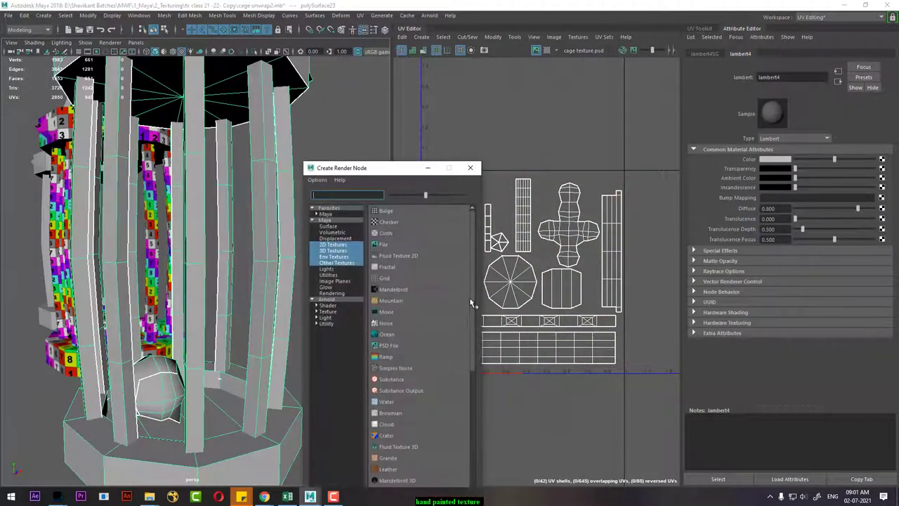
left_click(399, 251)
Load cage texture.psd into file3 by pasting the class folder path copied from File Explorer.
left_click(884, 181)
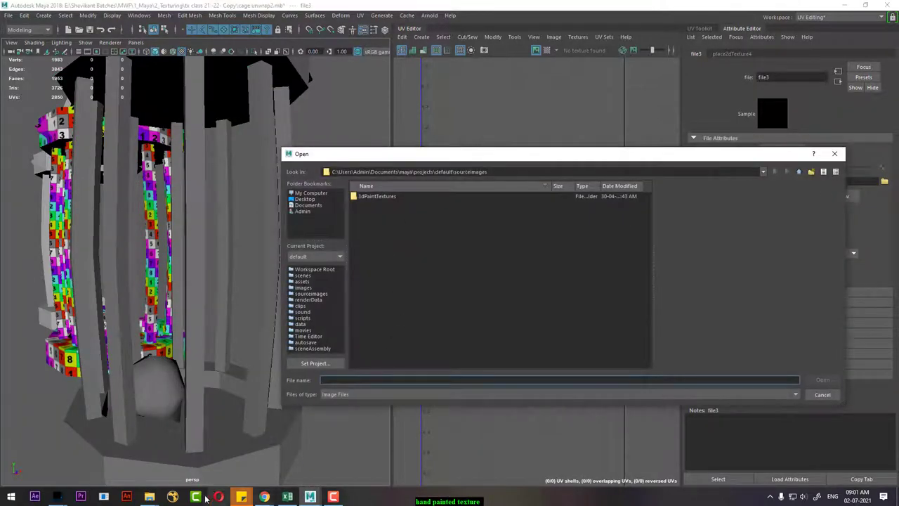
left_click(150, 496)
left_click(49, 456)
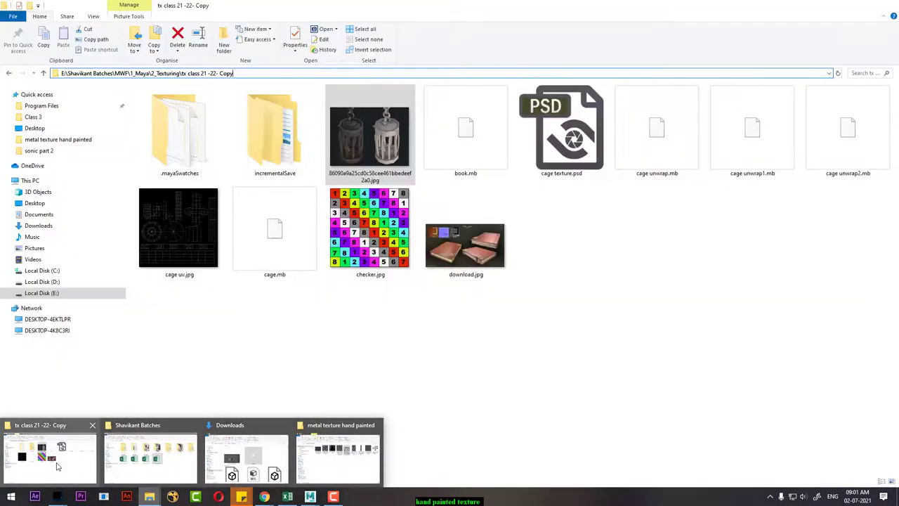
left_click(380, 73)
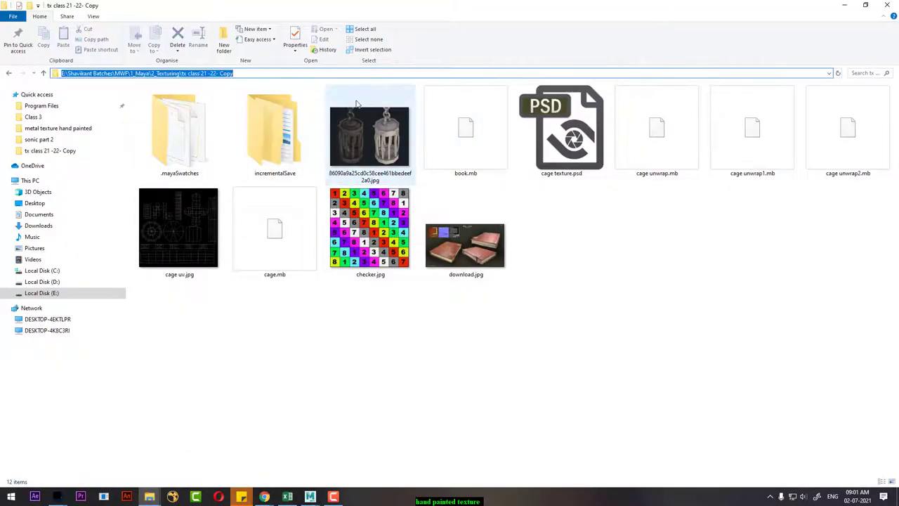
key("alt+Tab")
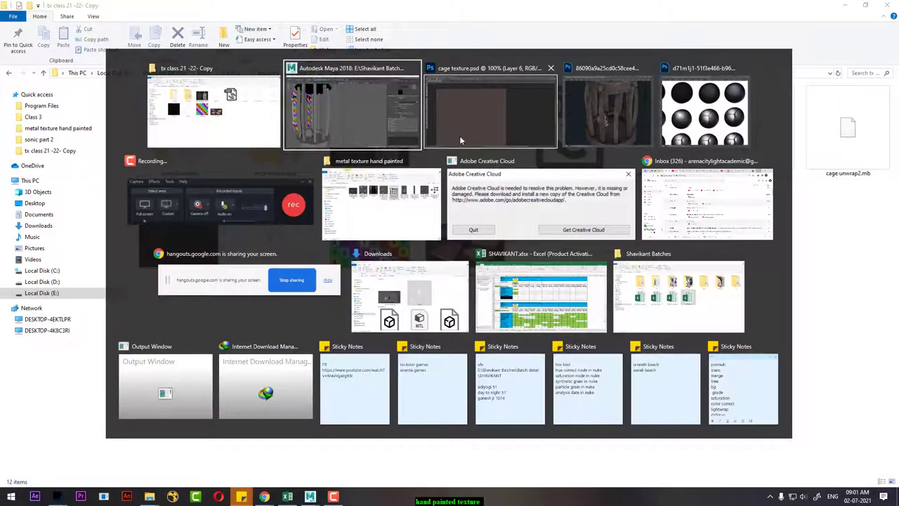
left_click(356, 127)
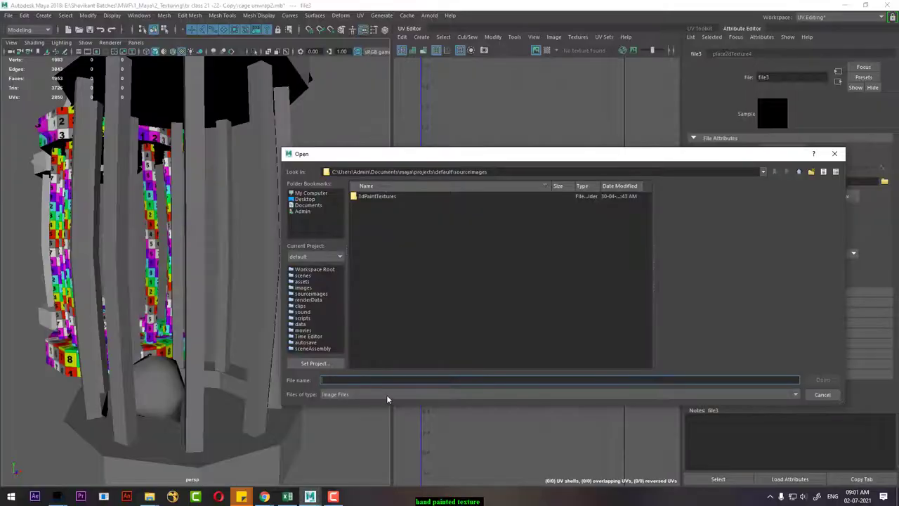
key("ctrl+v")
key("Return")
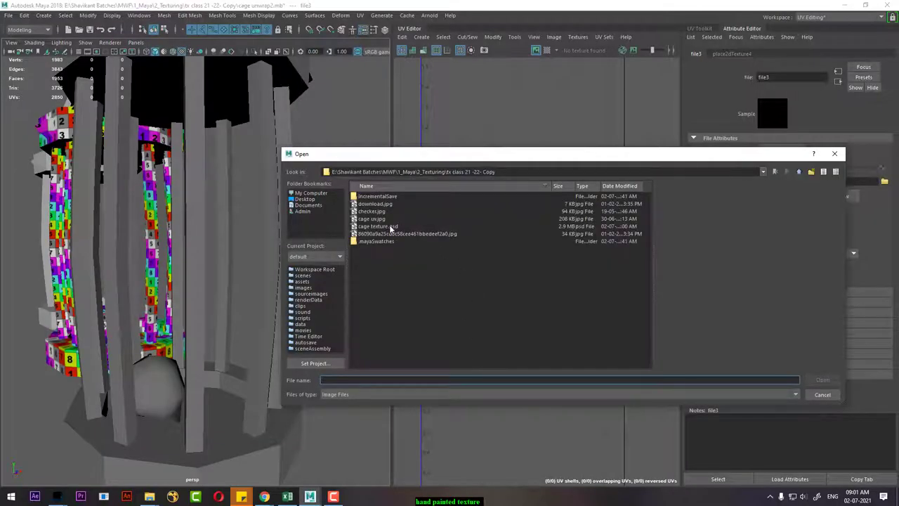
double_click(391, 226)
Orbit around the cage to check the brown painted texture and show its UVs.
left_click(320, 323)
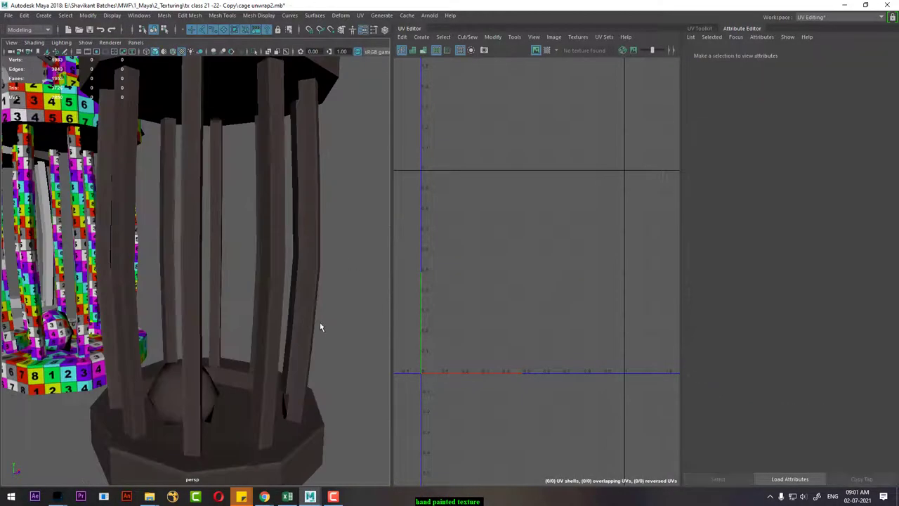
mouse_move(321, 327)
left_mouse_down()
mouse_move(323, 359)
mouse_move(243, 337)
mouse_move(267, 500)
left_mouse_up()
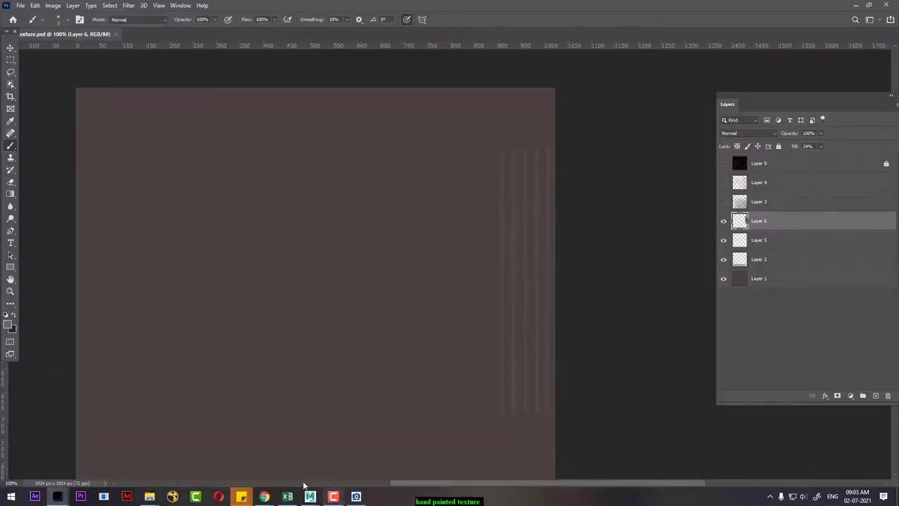
mouse_move(310, 497)
left_click(349, 430)
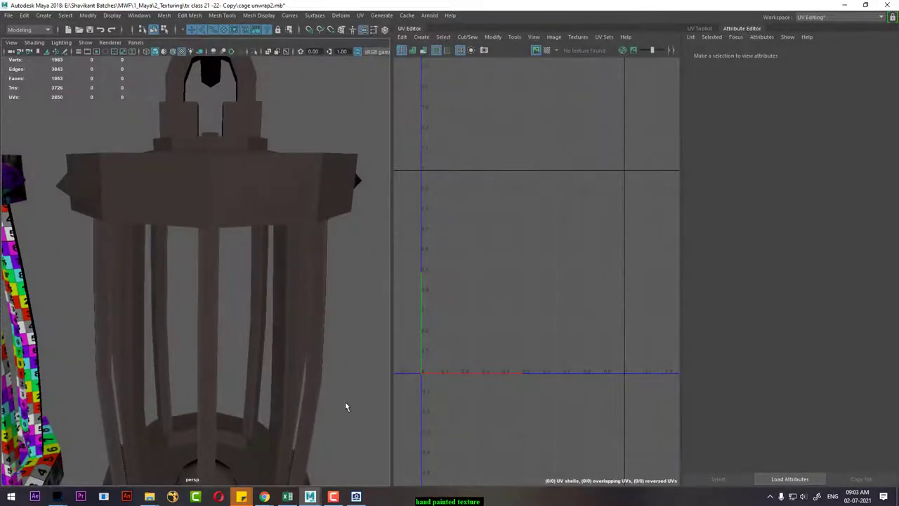
scroll(345, 403, "down", 4)
left_click_drag(304, 339, 246, 313)
left_click(231, 266)
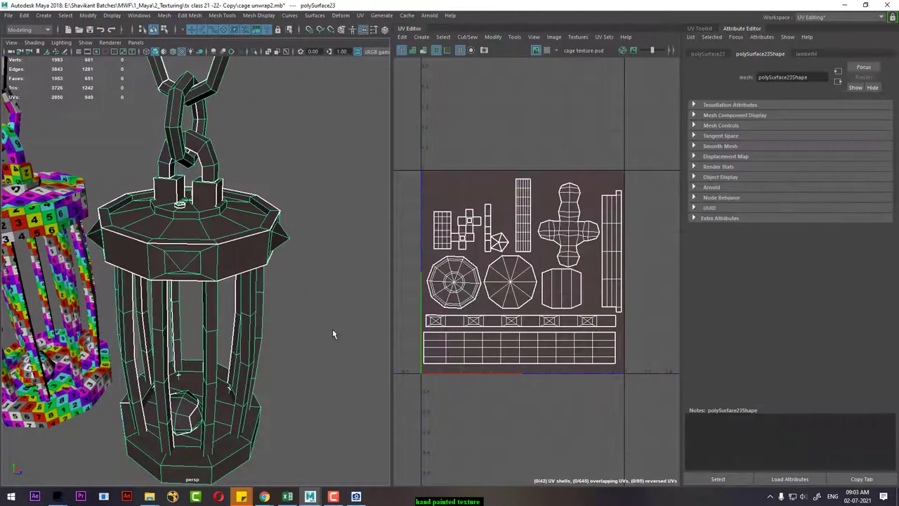
key("super+Tab")
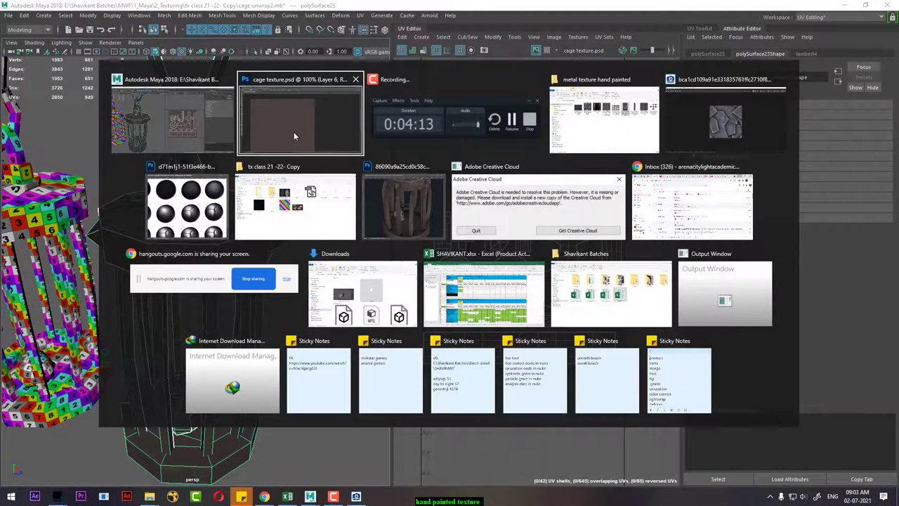
Show Layer 0's UV wireframe over the cage texture and add a new empty Layer 7.
left_click(294, 131)
left_click(723, 163)
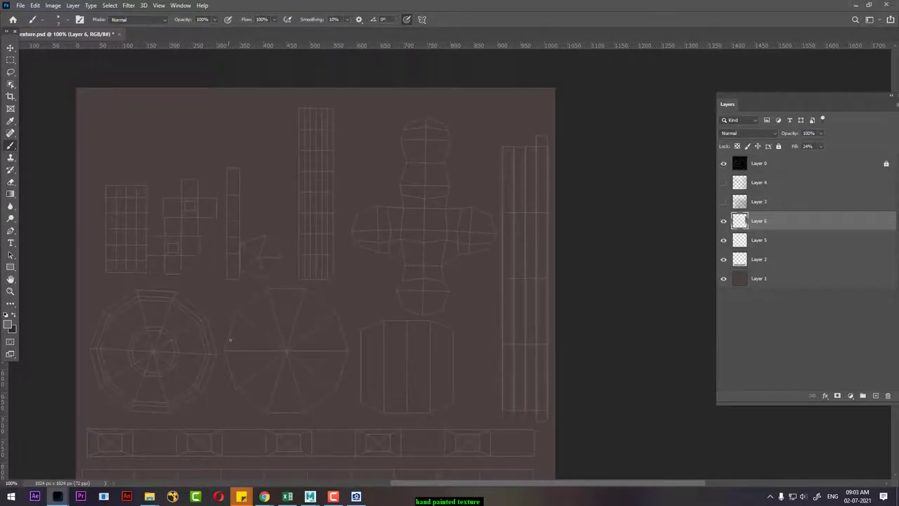
left_click_drag(175, 309, 347, 305)
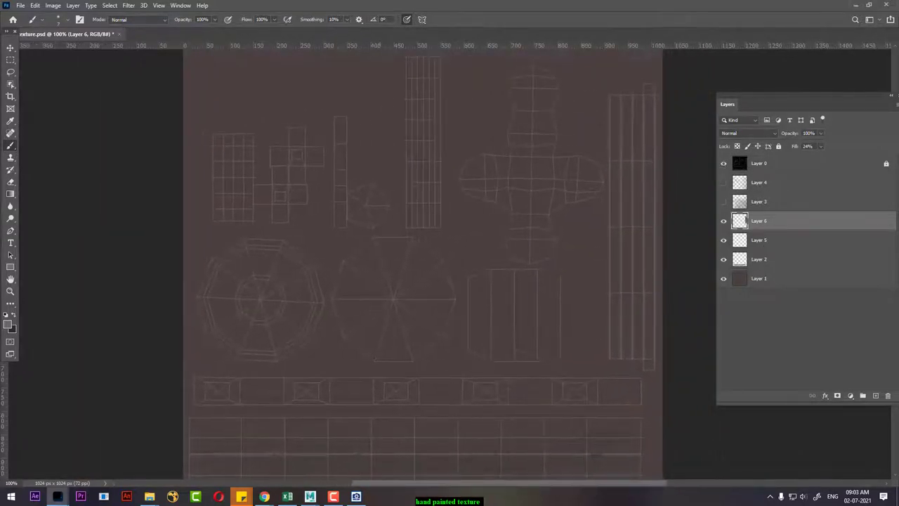
left_click(876, 396)
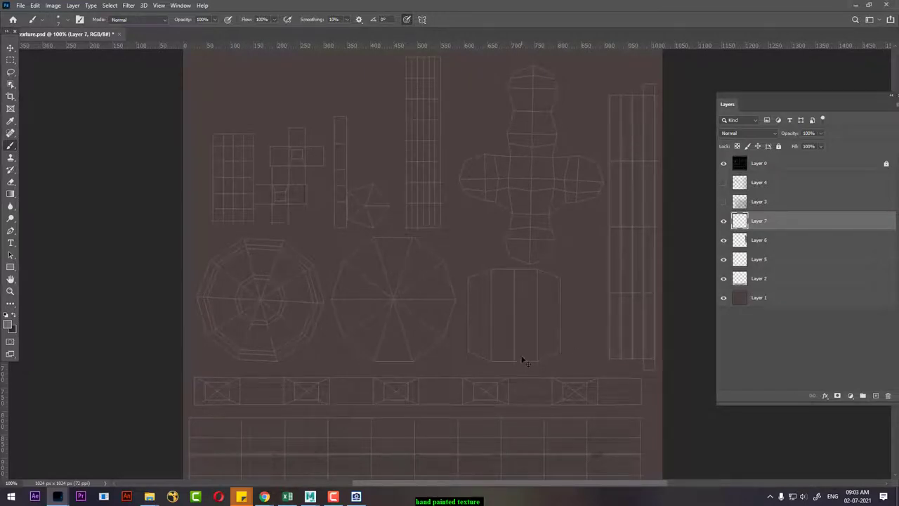
Zoom to 200% on the octagon UV shells and try a test stroke, then undo it.
key("ctrl+plus")
left_click_drag(184, 315, 335, 305)
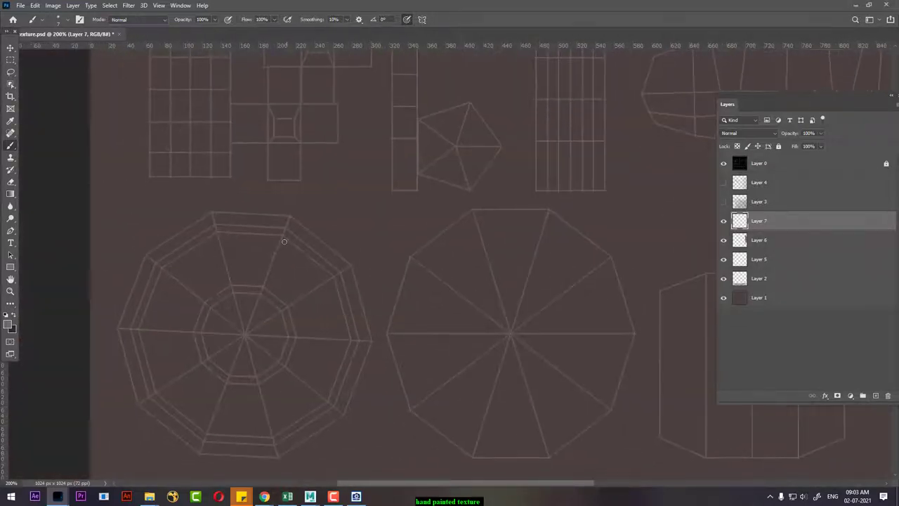
left_click(334, 278, "shift")
key("ctrl+z")
key("alt+Tab")
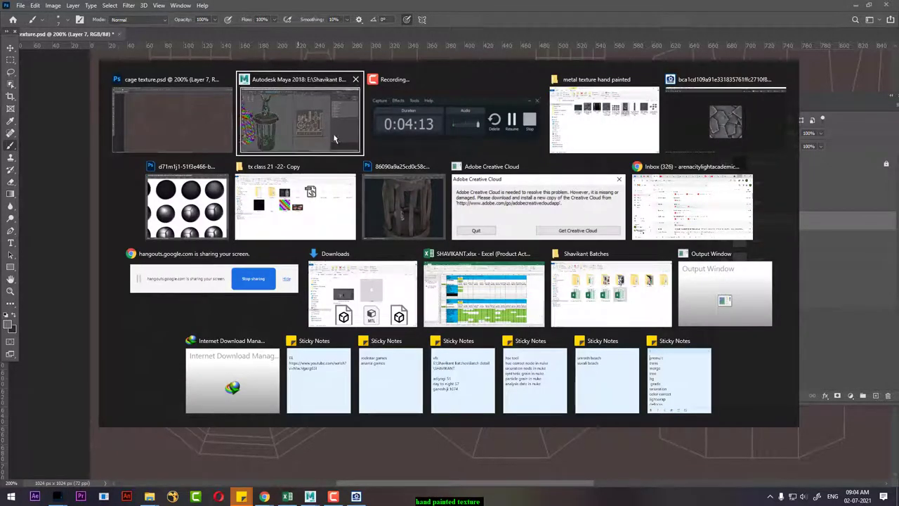
Orbit to the lantern top in Maya and switch to face selection.
left_click(312, 123)
left_click_drag(244, 249, 257, 247)
right_click(257, 248)
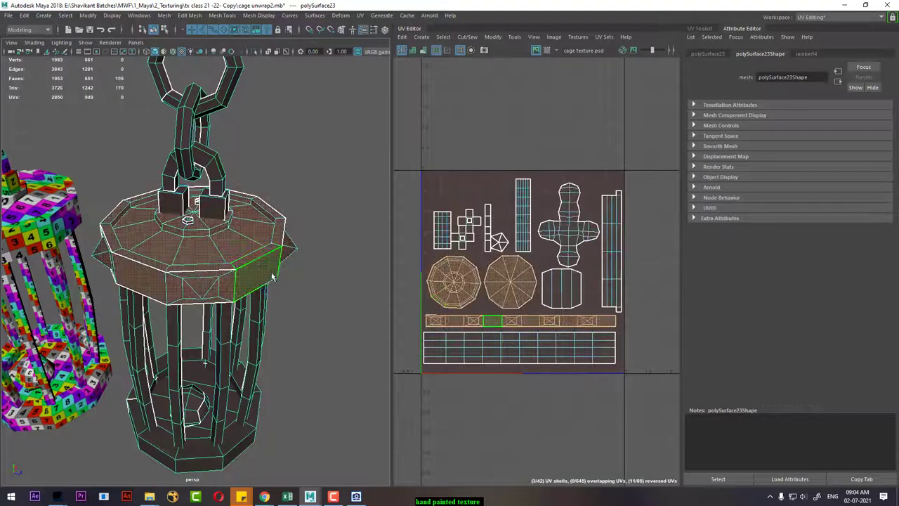
left_click(267, 278)
scroll(267, 277, "up", 3)
scroll(267, 278, "up", 2)
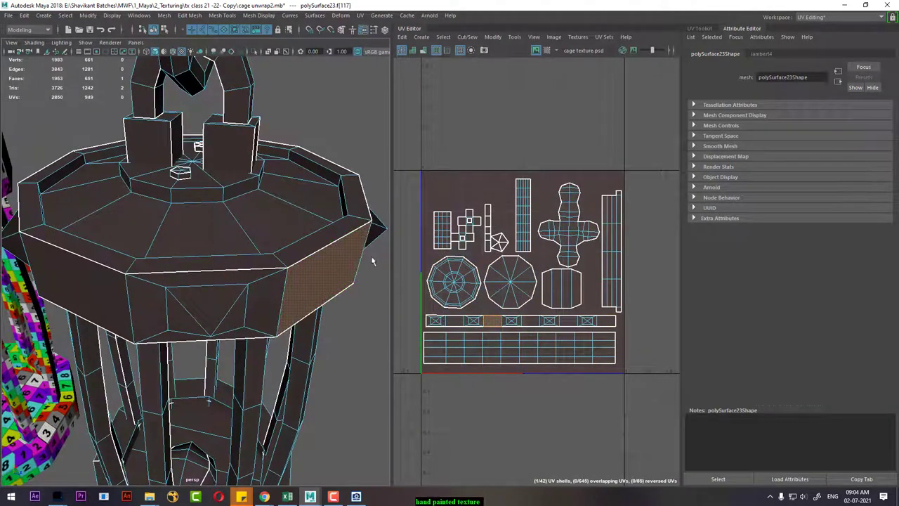
Select the upper rim face loop and side faces to locate their UV shells.
left_click(325, 246)
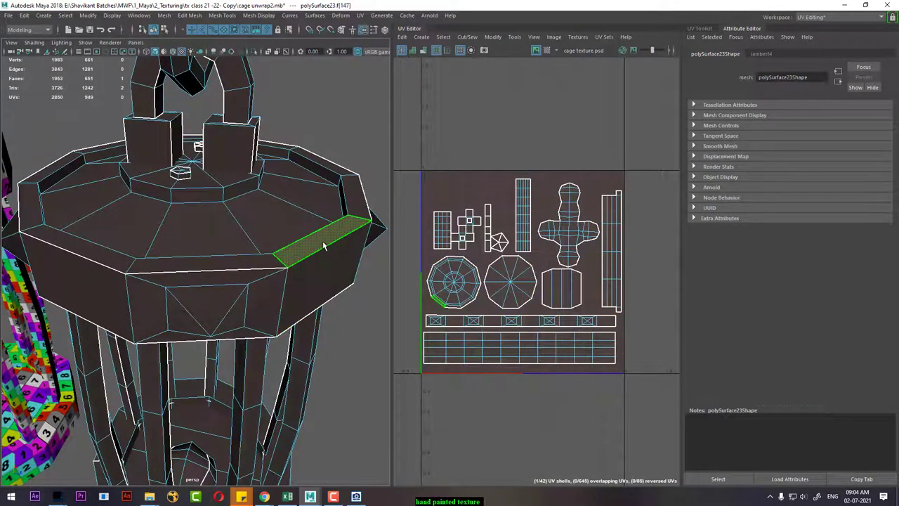
double_click(266, 264)
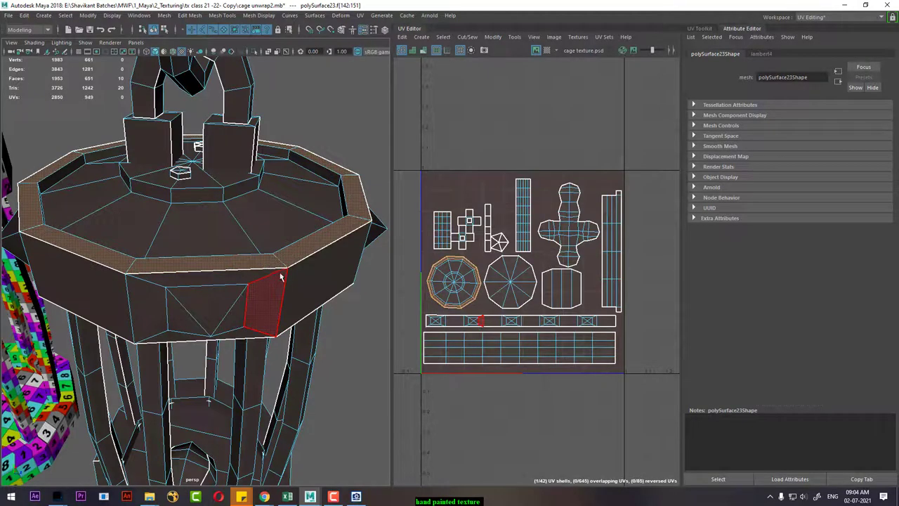
left_click(309, 277)
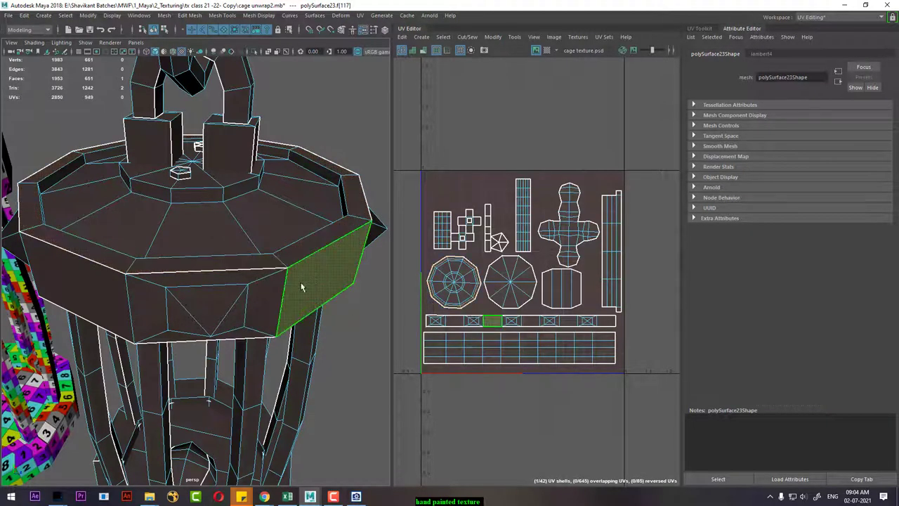
left_click(279, 292)
left_click(318, 282)
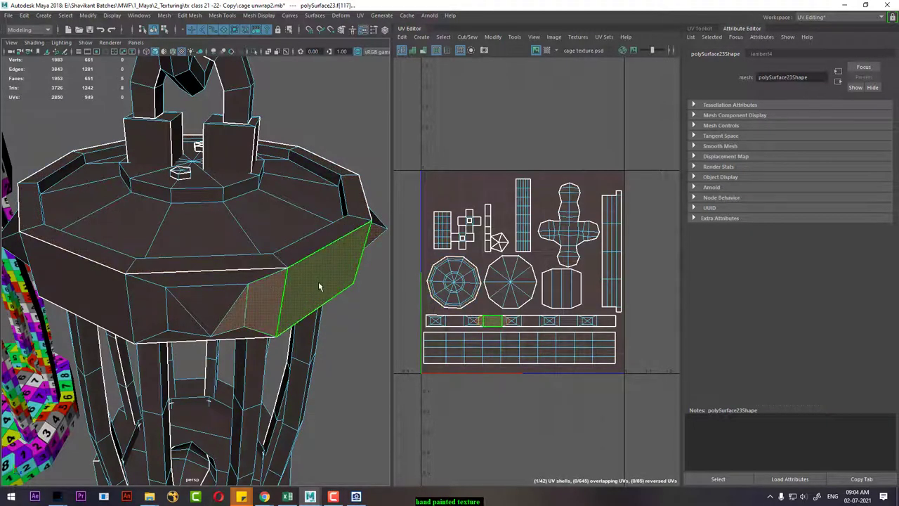
key("alt+Tab")
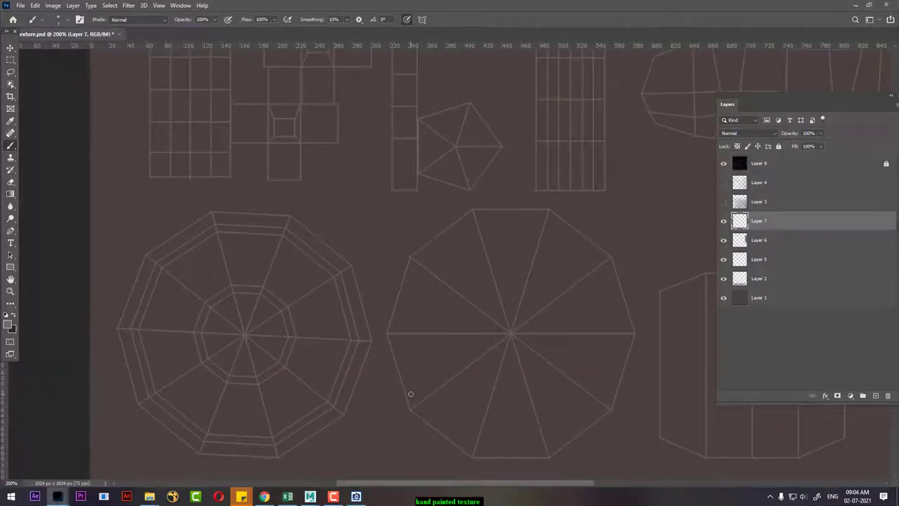
Trace a light highlight line around the left octagon shell's full outer outline.
scroll(347, 330, "left", 1)
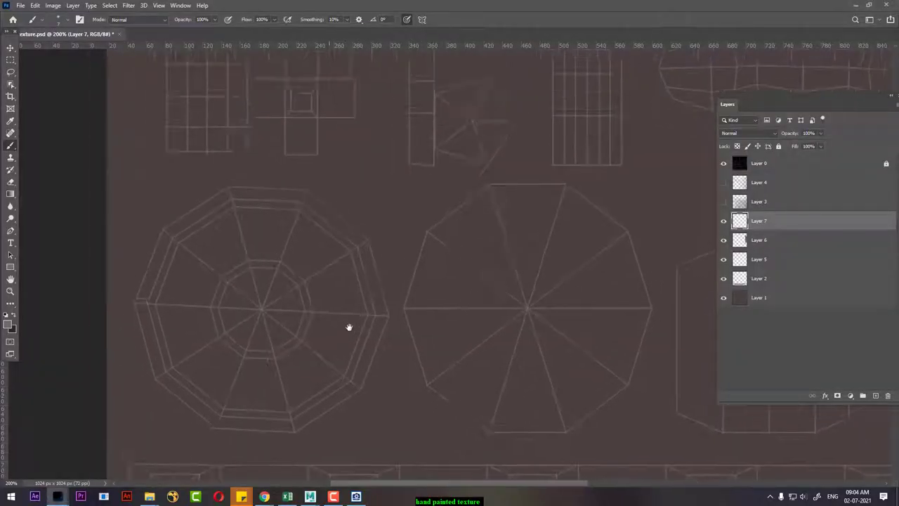
scroll(349, 325, "down", 1)
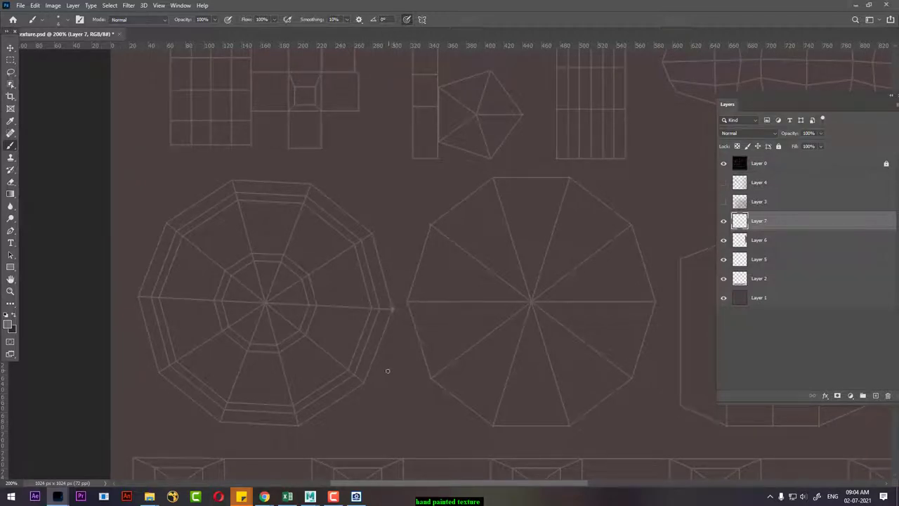
left_click(365, 381, "shift")
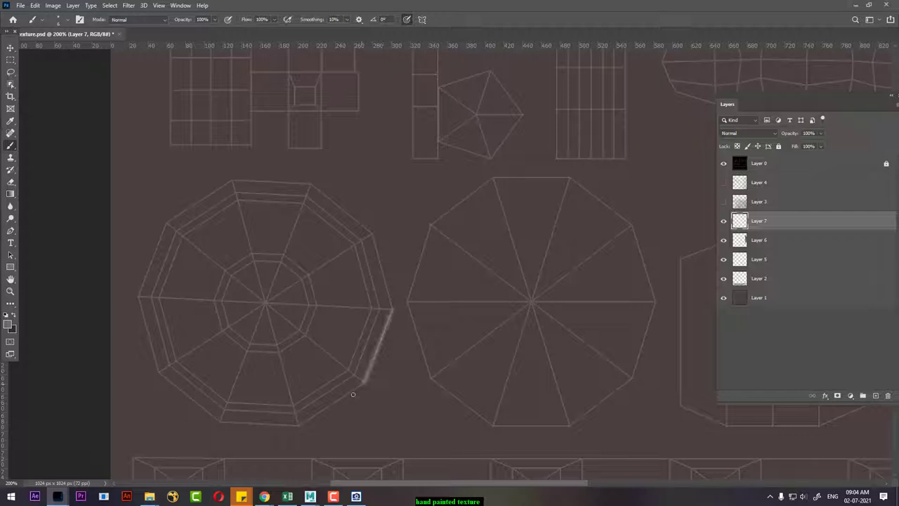
left_click(297, 424, "shift")
left_click(220, 422, "shift")
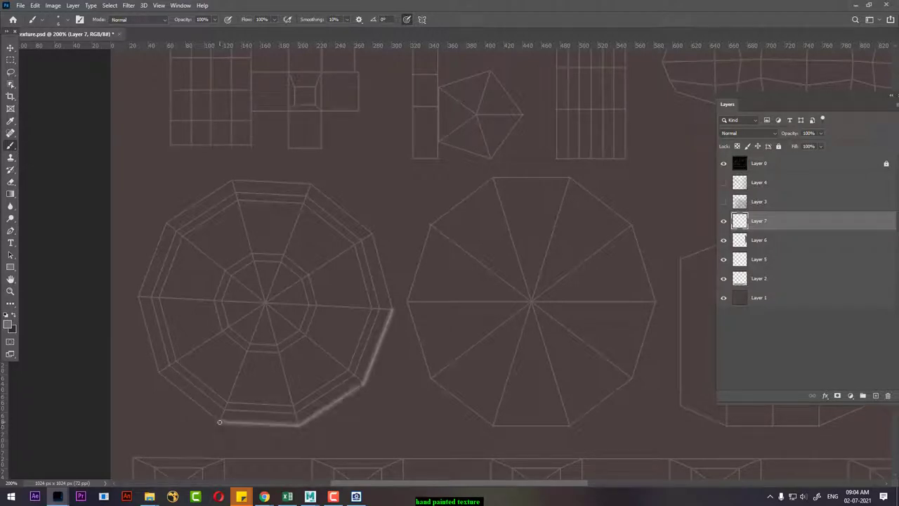
left_click(159, 371, "shift")
left_click(138, 297, "shift")
left_click(166, 224, "shift")
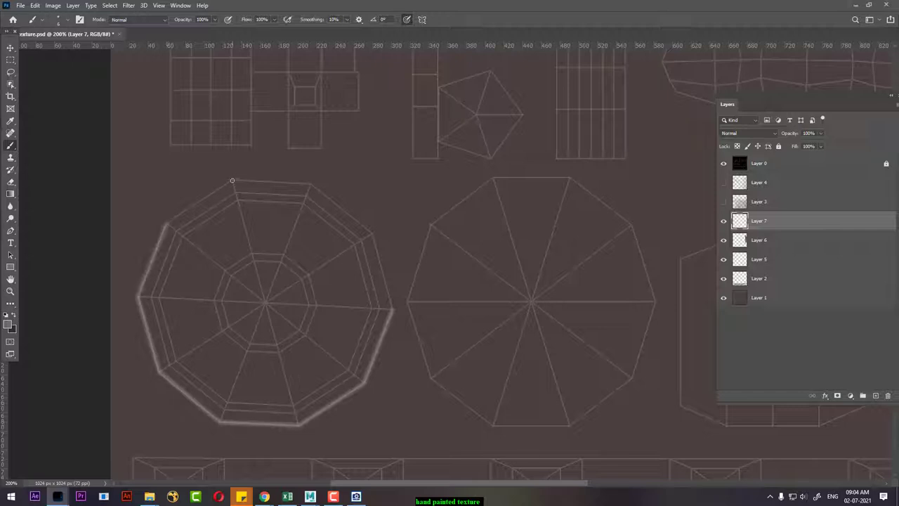
left_click(231, 181, "shift")
left_click(310, 184, "shift")
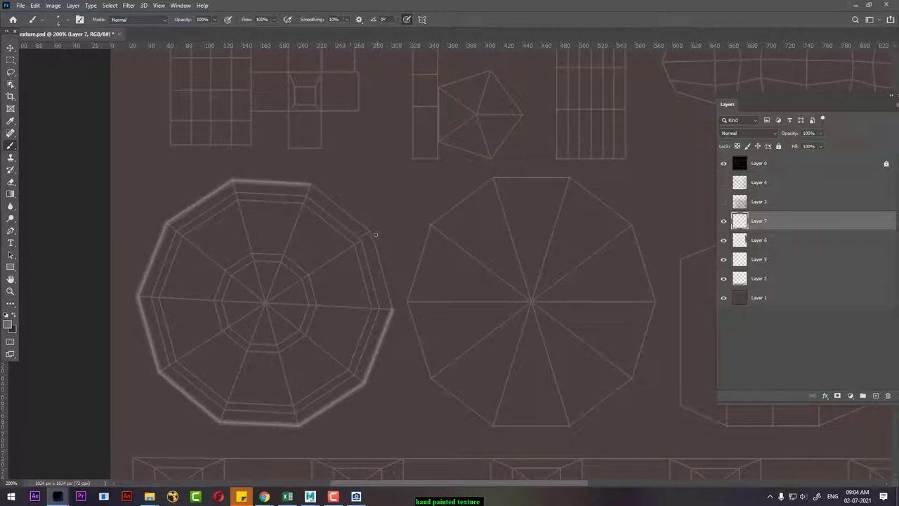
left_click(373, 235, "shift")
left_click(392, 310, "shift")
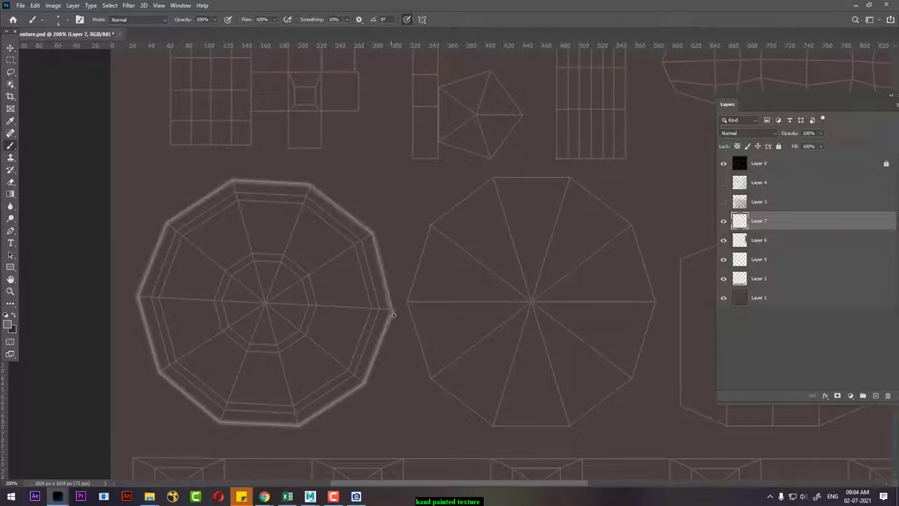
Paint highlight lines along the long rim strip's top and bottom edges.
mouse_move(335, 365)
left_mouse_down()
mouse_move(307, 291)
mouse_move(245, 289)
left_mouse_up()
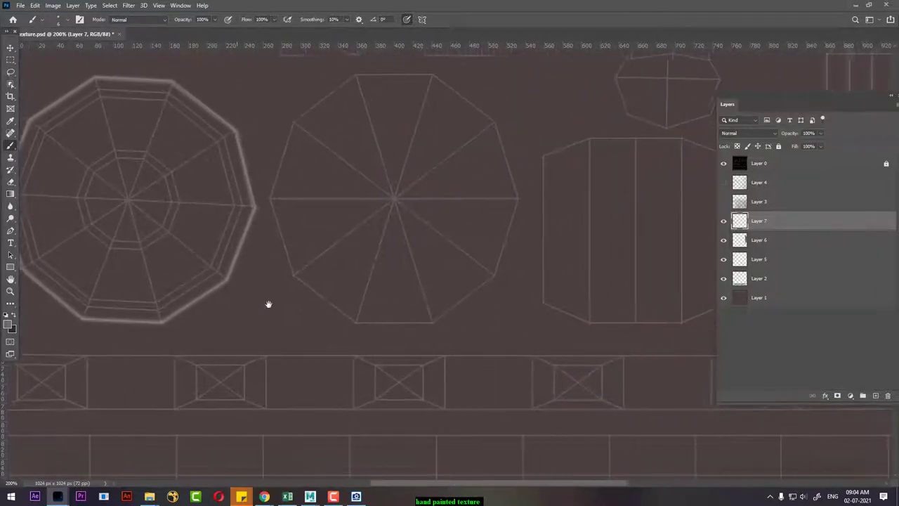
scroll(269, 305, "down", 3, "alt")
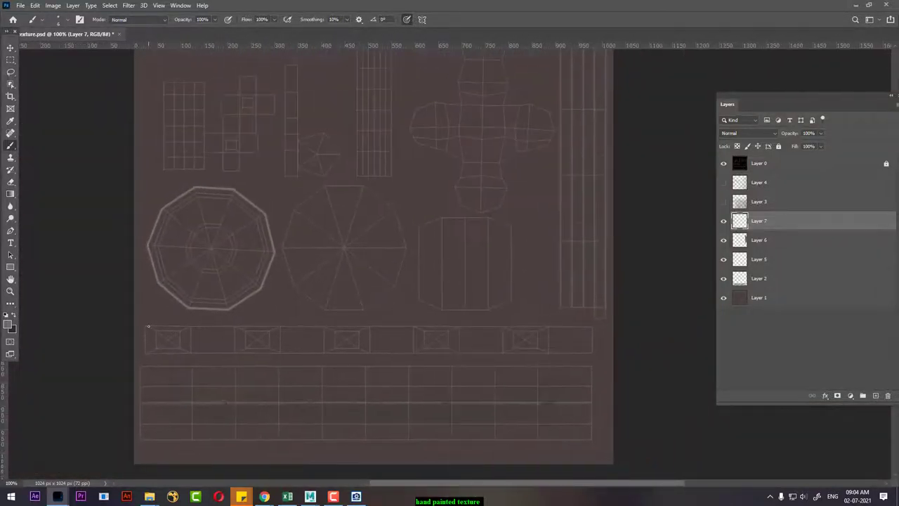
left_click(591, 326, "shift")
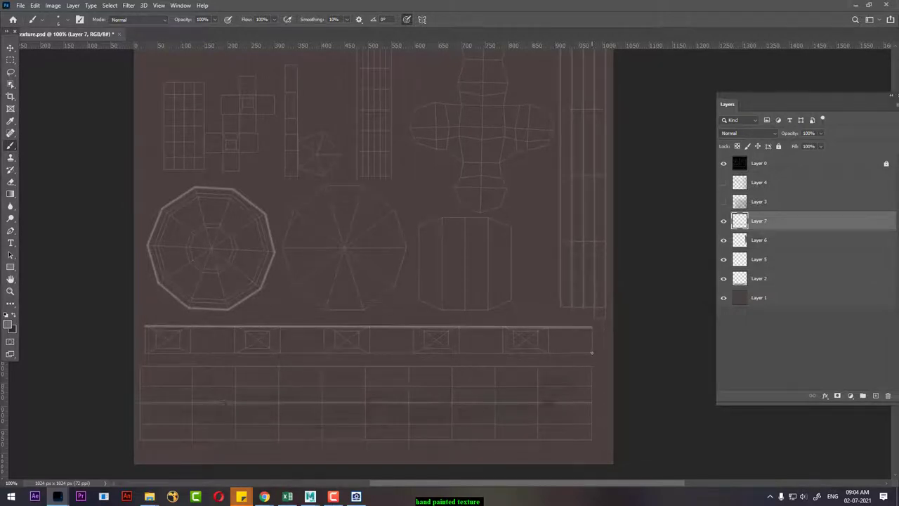
left_click(146, 354, "shift")
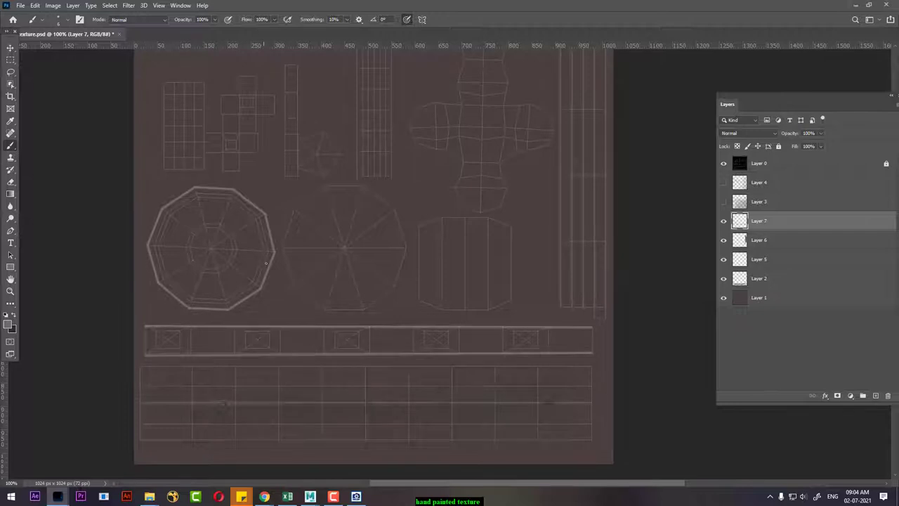
Zoom to 200% on the middle shells and preview the rim from above in Maya.
key("ctrl+plus")
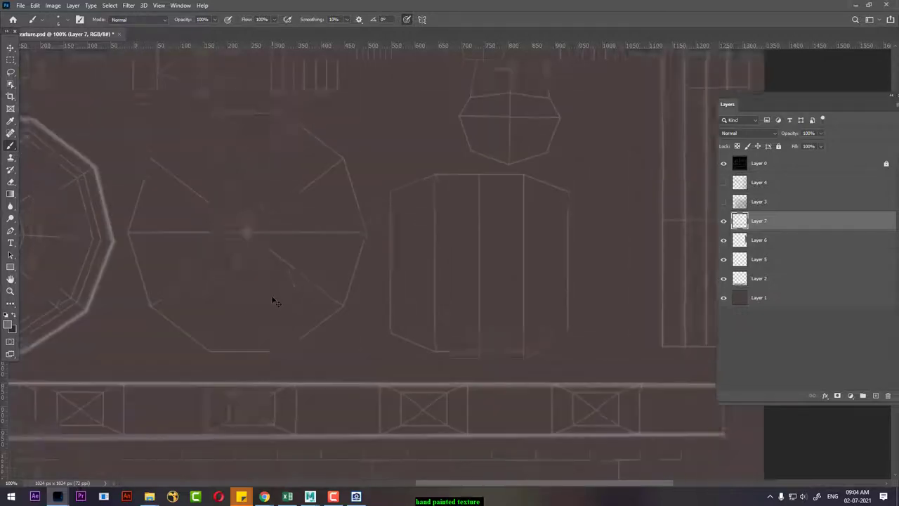
left_click_drag(176, 281, 403, 305)
key("alt+Tab")
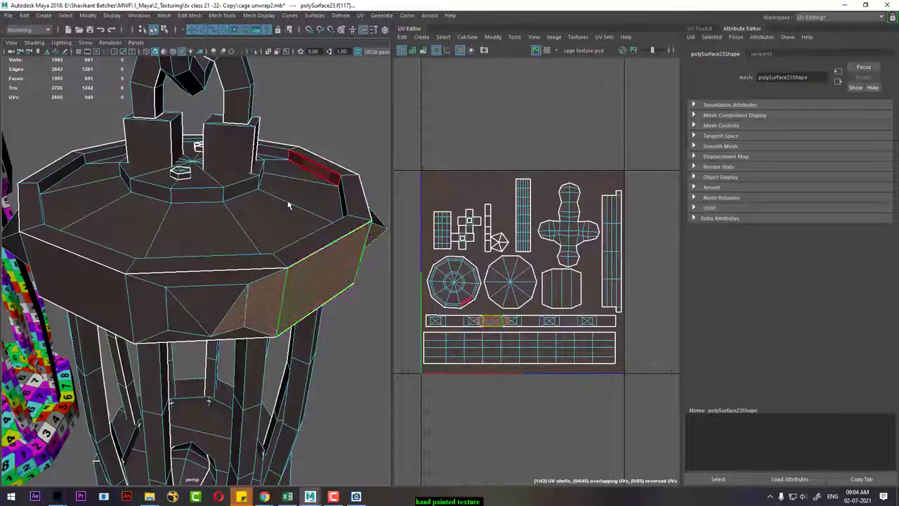
left_click_drag(288, 205, 230, 278)
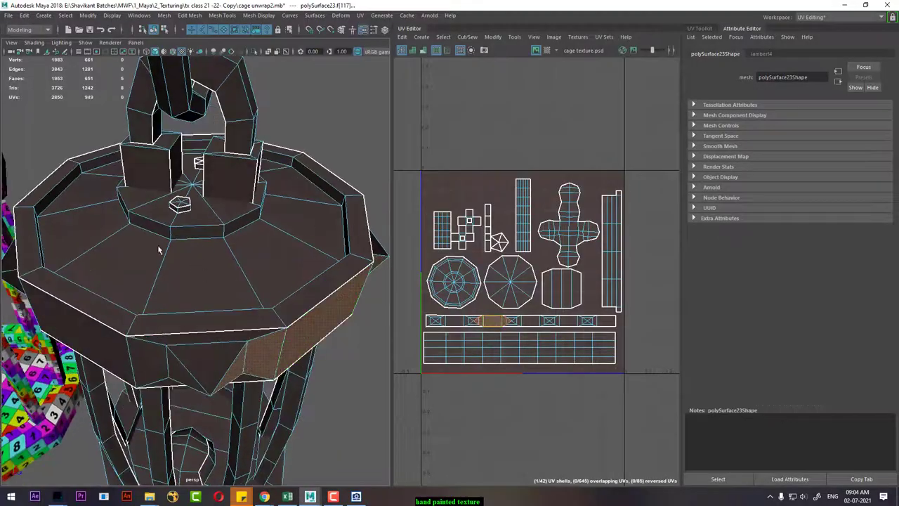
key("alt+Tab")
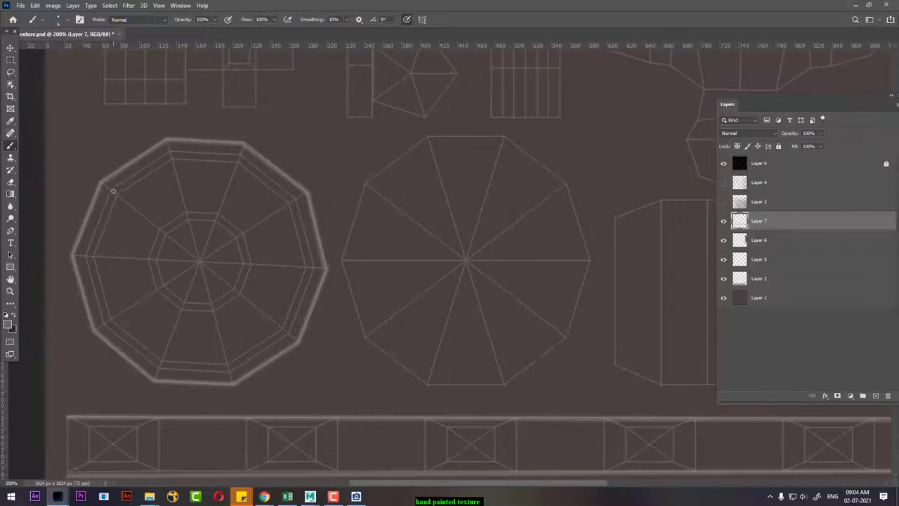
Start the inner highlight ring across the octagon's top and right edges, redoing the first strokes.
left_click(173, 152, "shift")
left_click(242, 155, "shift")
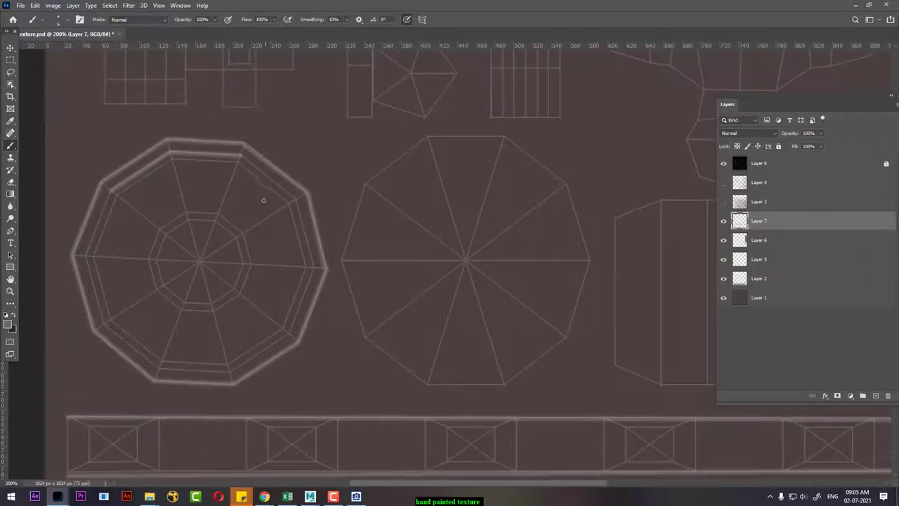
key("ctrl+z")
key("ctrl+z")
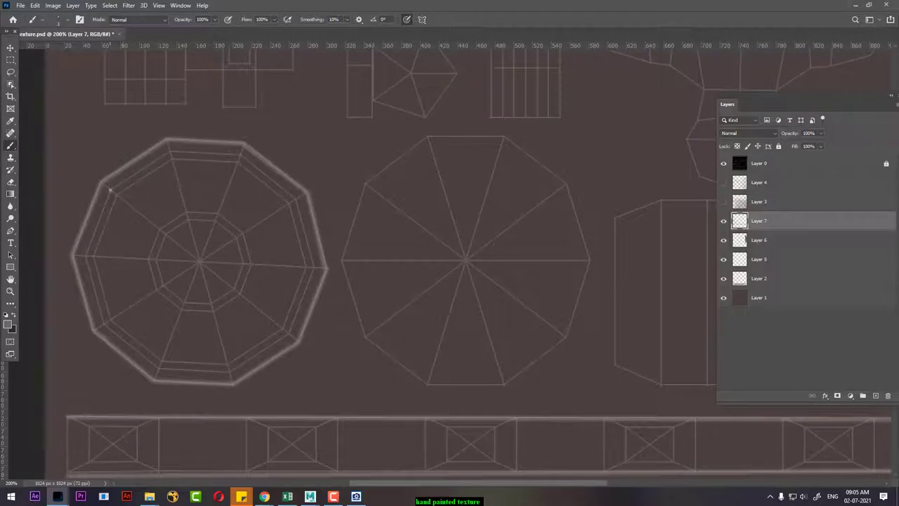
left_click(170, 152, "shift")
left_click(241, 153, "shift")
left_click(294, 201, "shift")
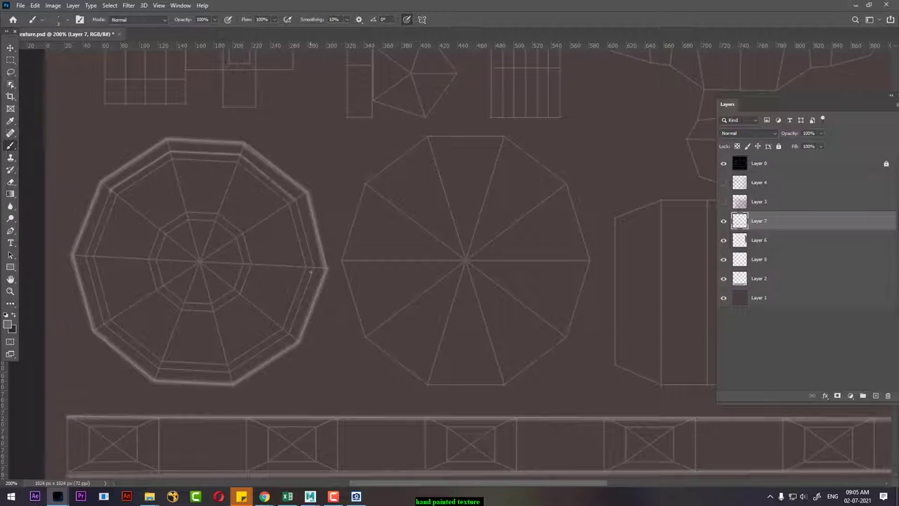
left_click(312, 268, "shift")
Close the inner highlight ring along the lower and left edges and hide the UV wireframe.
left_click(287, 333, "shift")
left_click(230, 368, "shift")
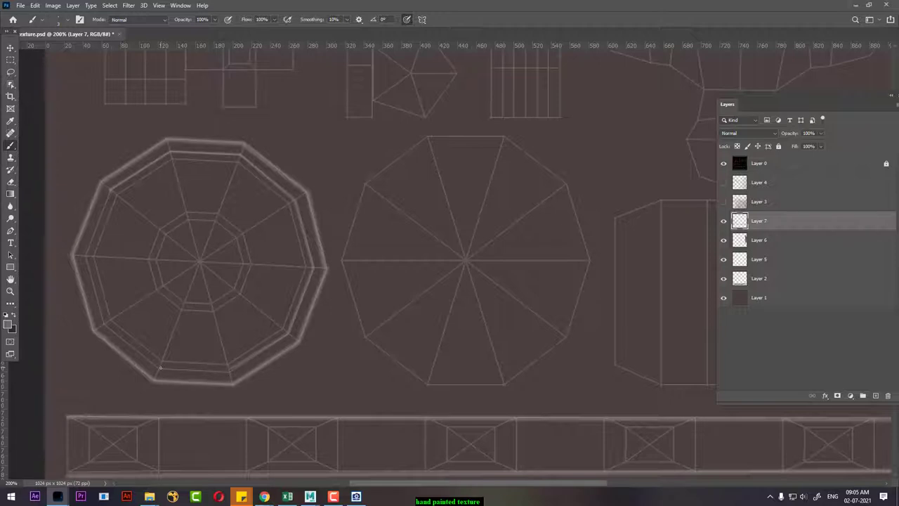
left_click(160, 367, "shift")
left_click(104, 324, "shift")
left_click(85, 255, "shift")
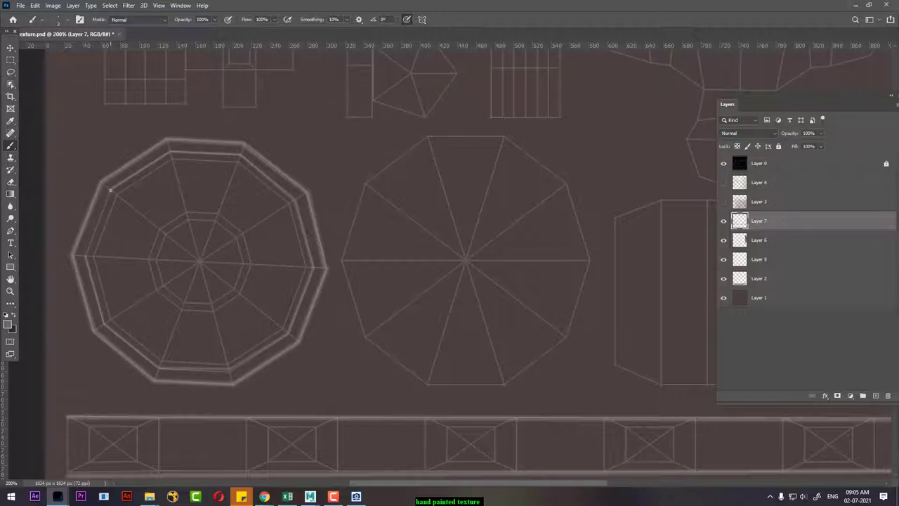
left_click(110, 190, "shift")
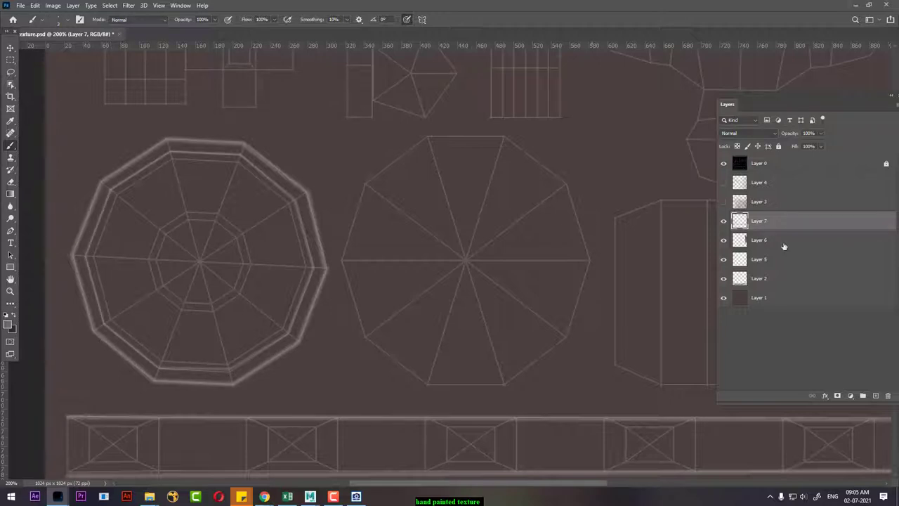
left_click(725, 162)
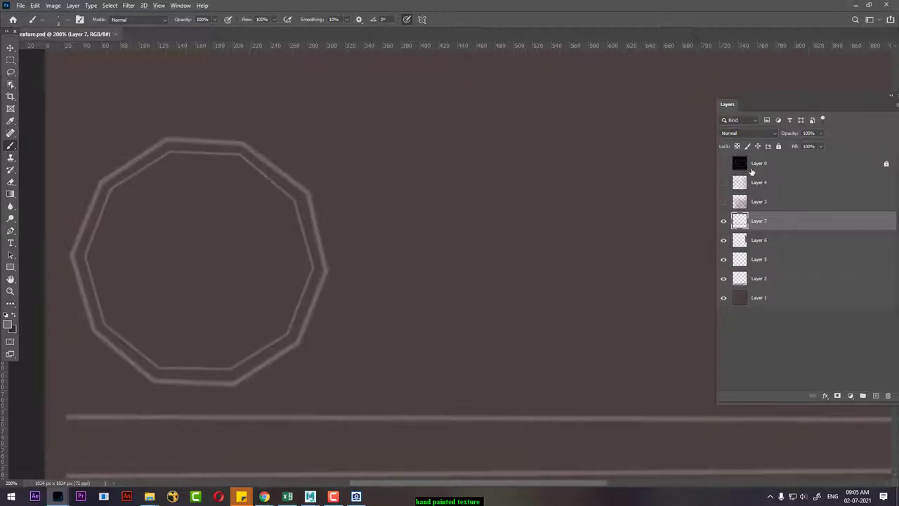
Clear the face selection in Maya and orbit to look down at the rim, then return to cage texture.psd.
mouse_move(310, 496)
left_click(367, 438)
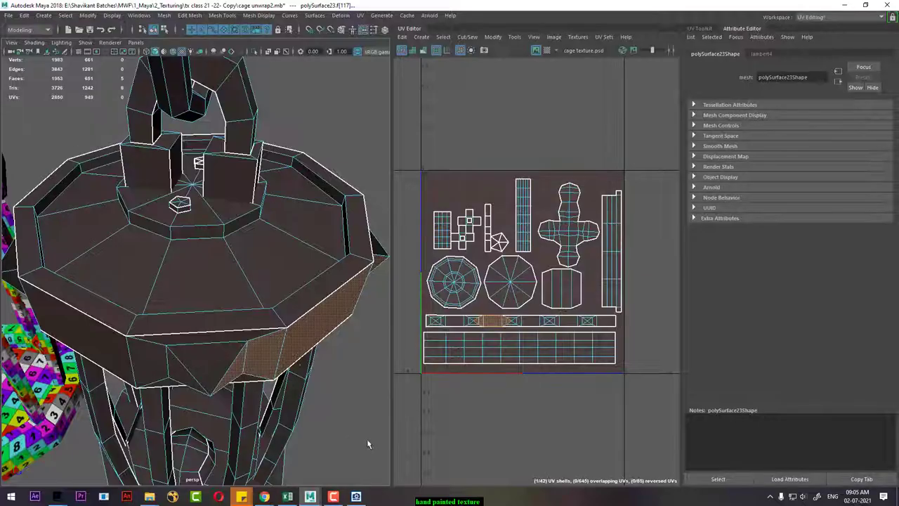
left_click(365, 214)
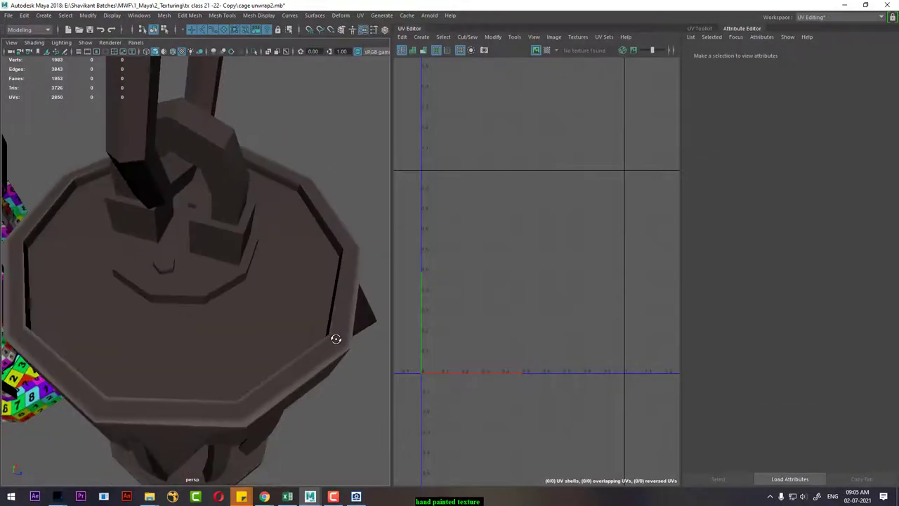
mouse_move(391, 337)
left_mouse_down()
mouse_move(291, 299)
mouse_move(247, 253)
mouse_move(255, 255)
mouse_move(251, 277)
mouse_move(284, 295)
mouse_move(231, 307)
mouse_move(181, 295)
mouse_move(249, 307)
mouse_move(235, 307)
left_mouse_up()
key("alt+Tab")
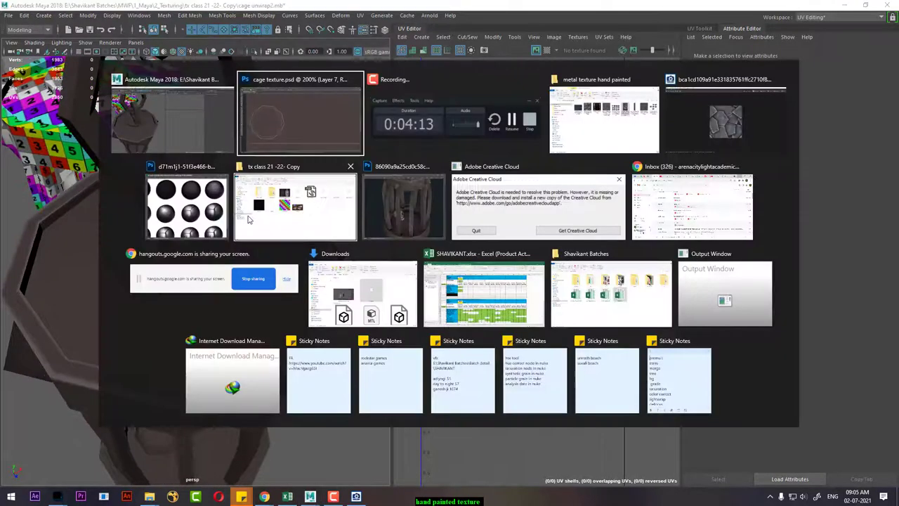
left_click(275, 137)
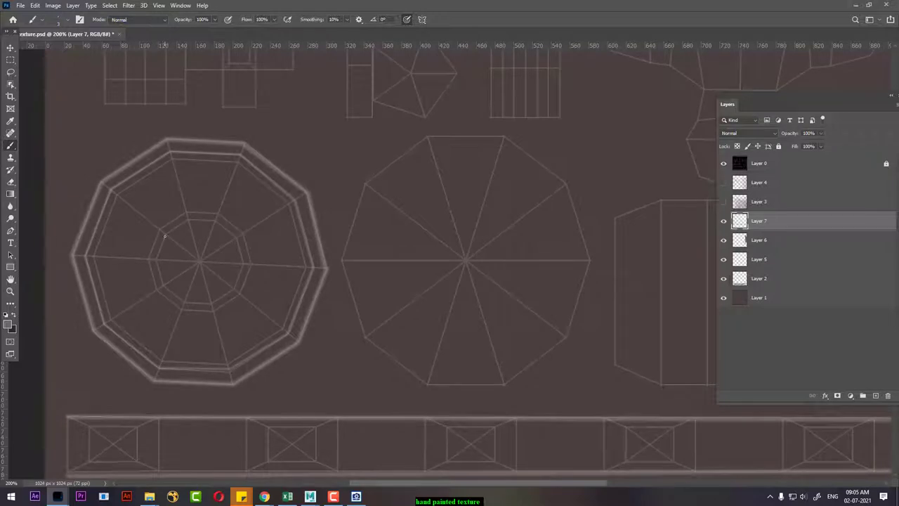
Paint a highlight ring around the central round shell's edge.
left_click(188, 220, "shift")
left_click(214, 222, "shift")
left_click(236, 240, "shift")
left_click(244, 265, "shift")
left_click(233, 289, "shift")
left_click(210, 303, "shift")
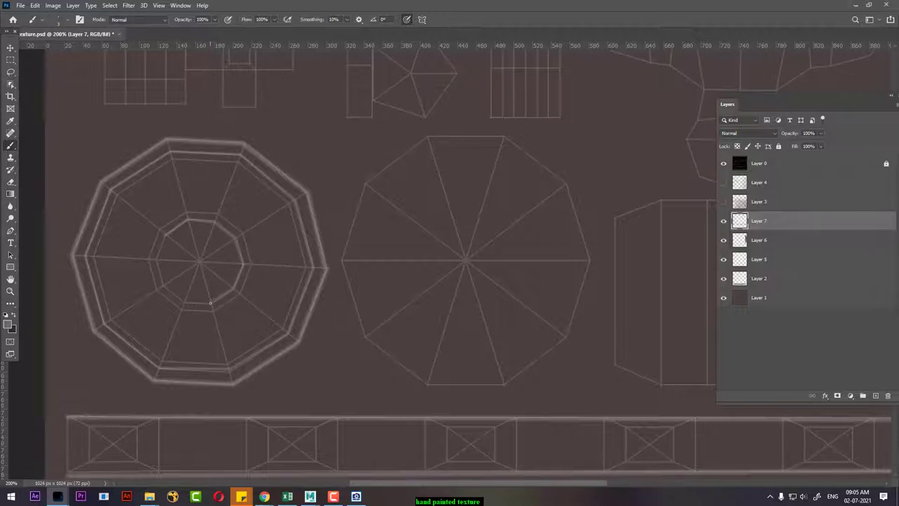
left_click(184, 304, "shift")
left_click(156, 260, "shift")
left_click(164, 236, "shift")
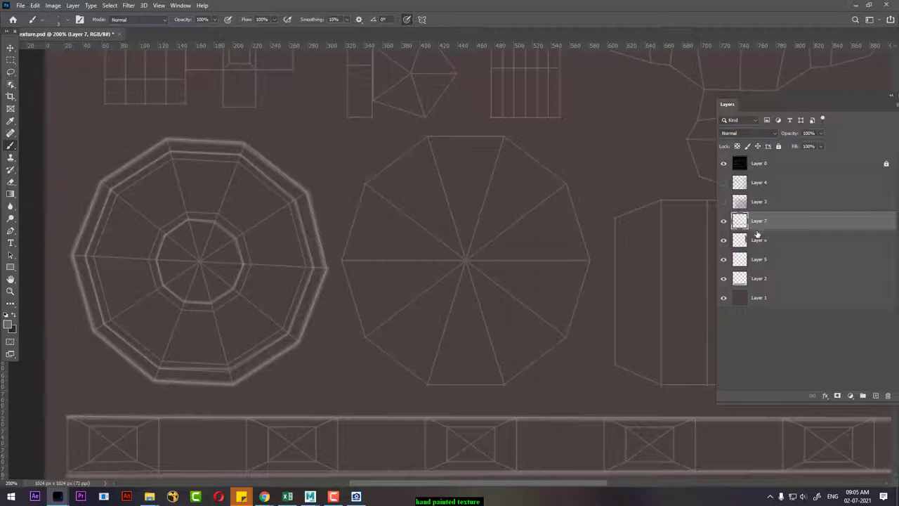
Rename the painted highlight layer to 'highlihgts'.
double_click(759, 221)
type("br")
type("highlihgts")
key("Return")
Set a dark 2c2827 foreground colour and add a new Layer 7 beneath highlihgts.
left_click(9, 325)
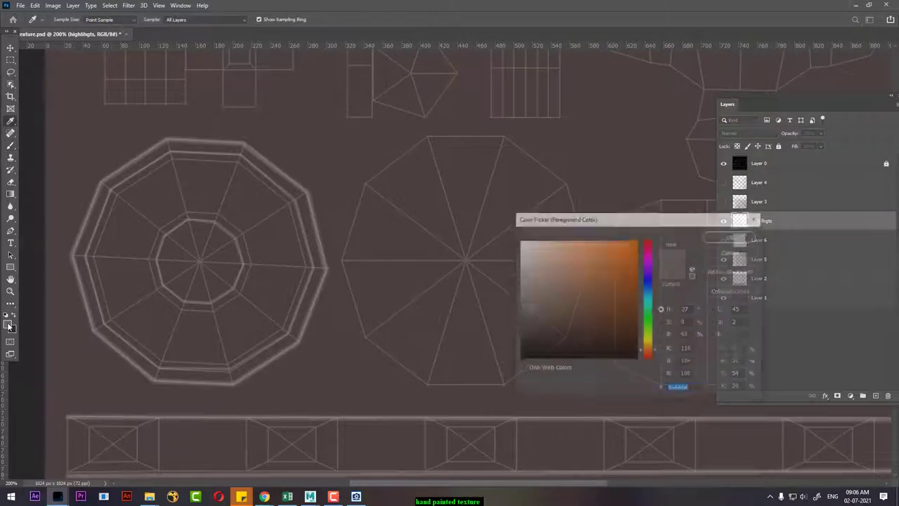
left_click(130, 279)
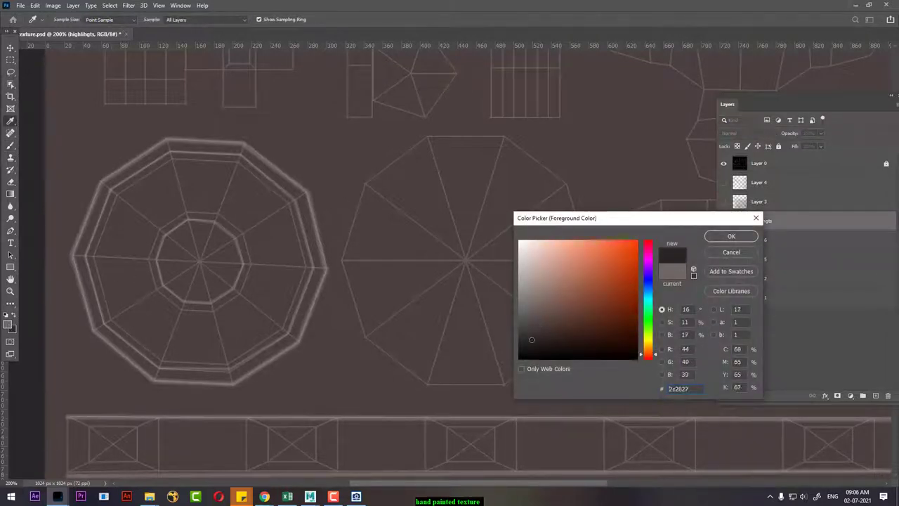
left_click(731, 238)
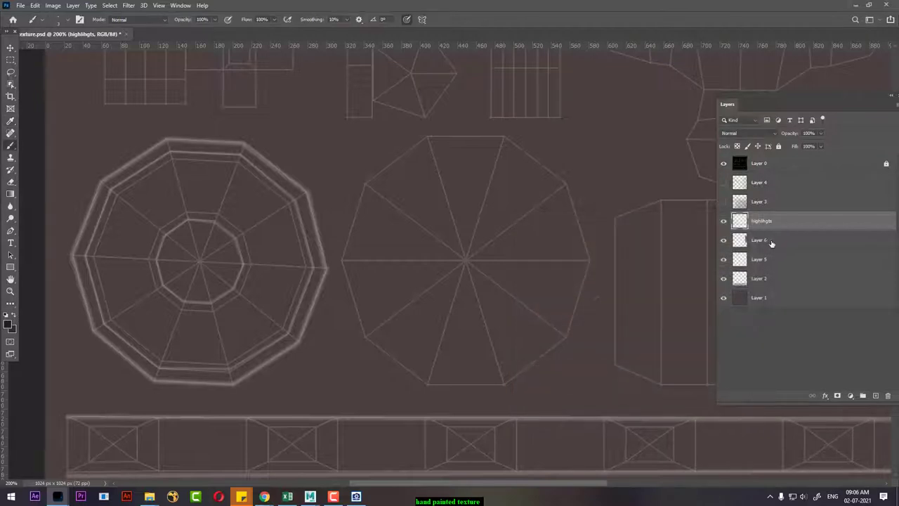
left_click(876, 395)
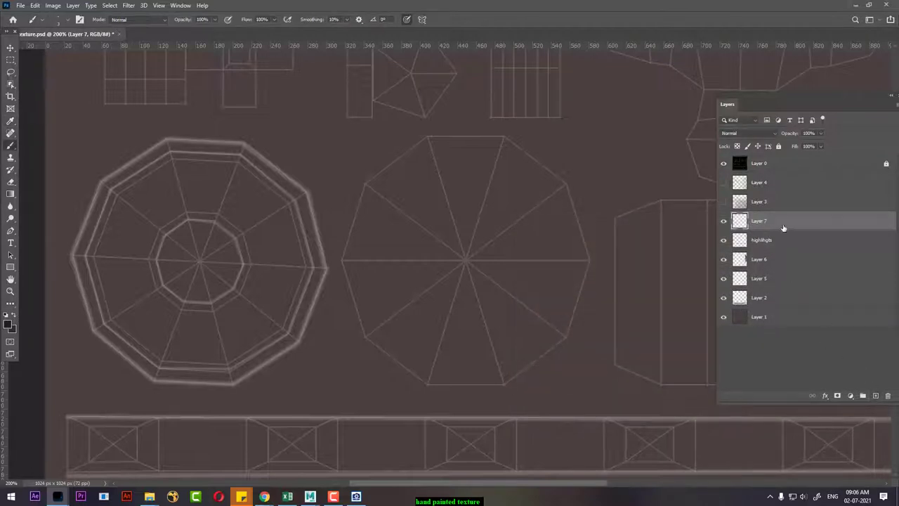
left_click_drag(783, 227, 792, 248)
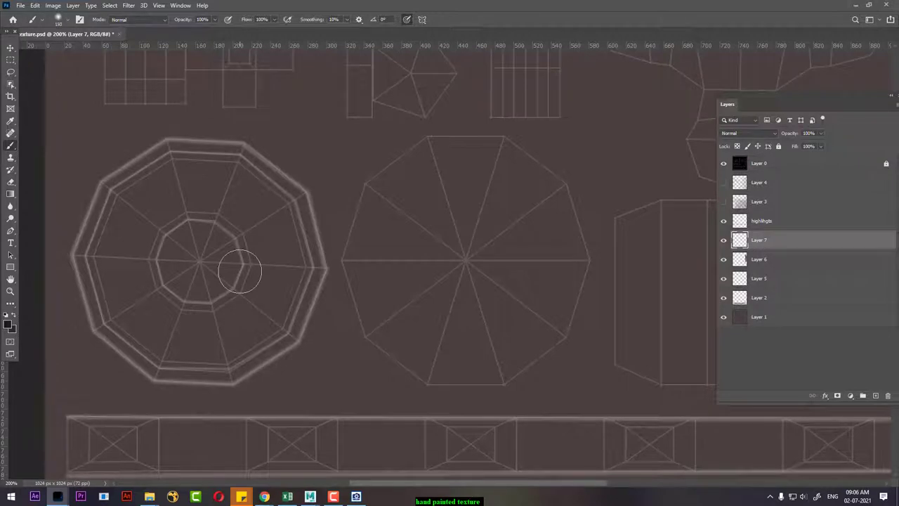
Shade the left octagon's interior dark with a large soft brush, then float the document window.
key("bracketright")
key("bracketright")
key("bracketright")
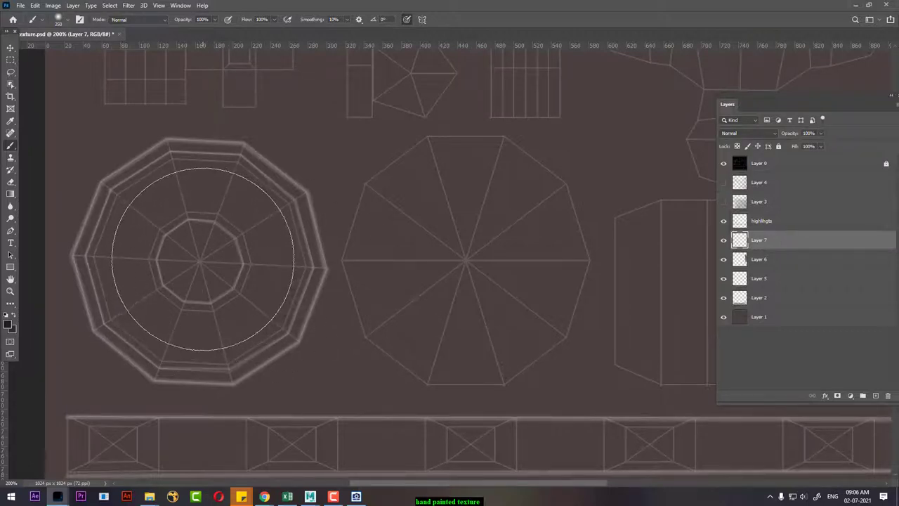
mouse_move(200, 258)
left_mouse_down()
mouse_move(210, 274)
mouse_move(188, 277)
mouse_move(204, 253)
left_mouse_up()
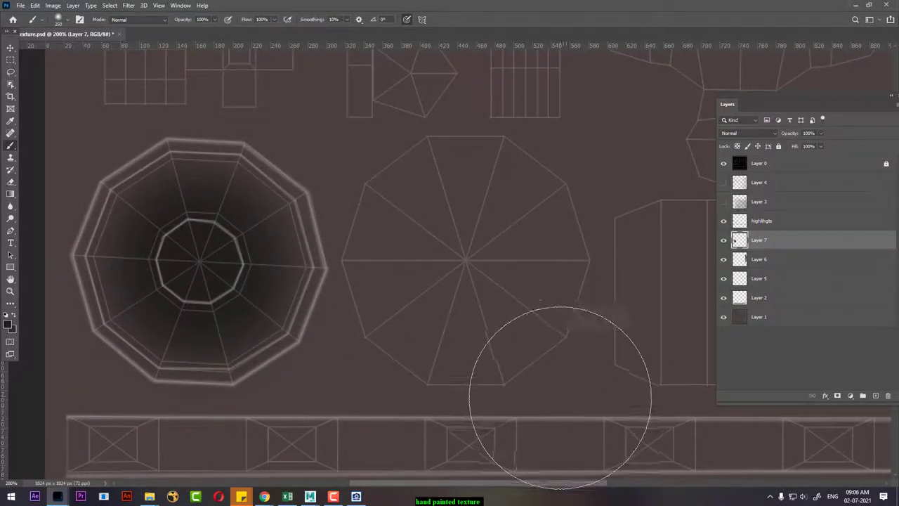
key("bracketleft")
key("bracketleft")
mouse_move(201, 250)
left_mouse_down()
mouse_move(311, 271)
mouse_move(131, 243)
mouse_move(311, 262)
mouse_move(292, 270)
left_mouse_up()
key("bracketleft")
key("bracketleft")
key("bracketleft")
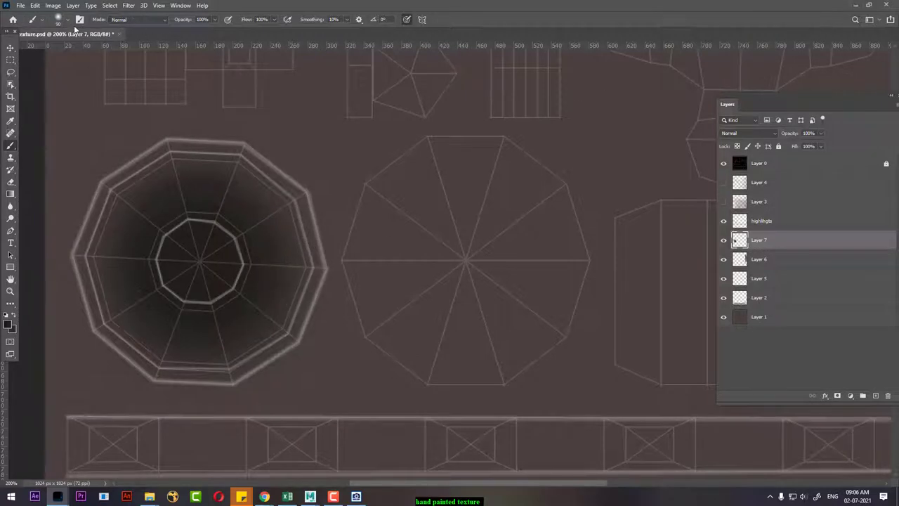
left_click_drag(75, 32, 105, 57)
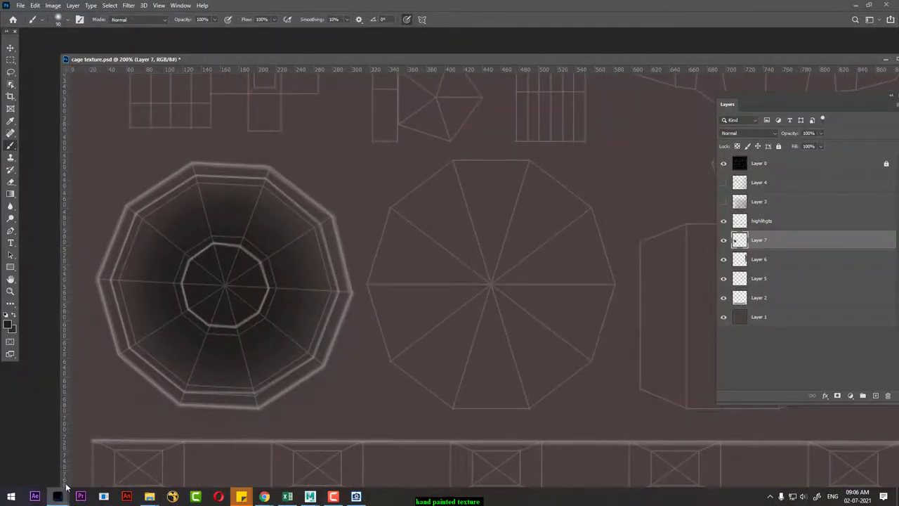
Place the shaded spheres reference beside the octagon and set a 615956 paint colour.
mouse_move(58, 497)
left_click(195, 463)
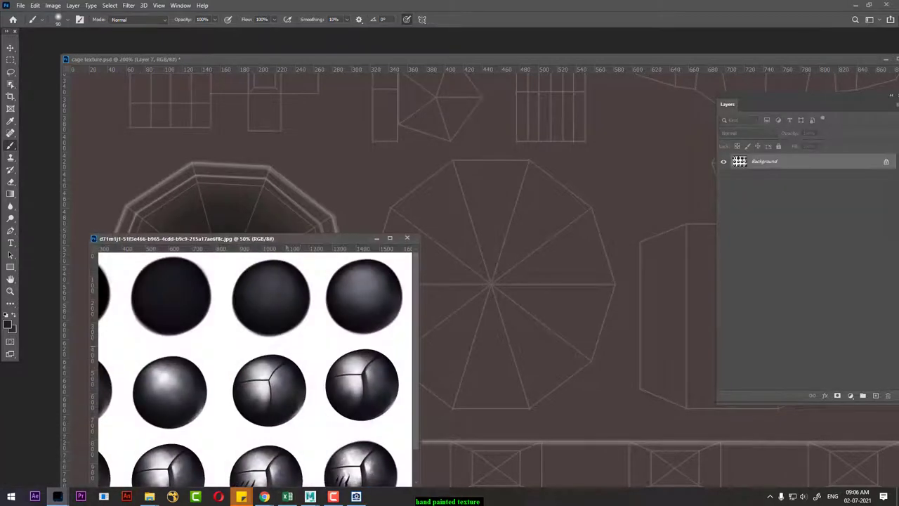
left_click_drag(256, 239, 171, 374)
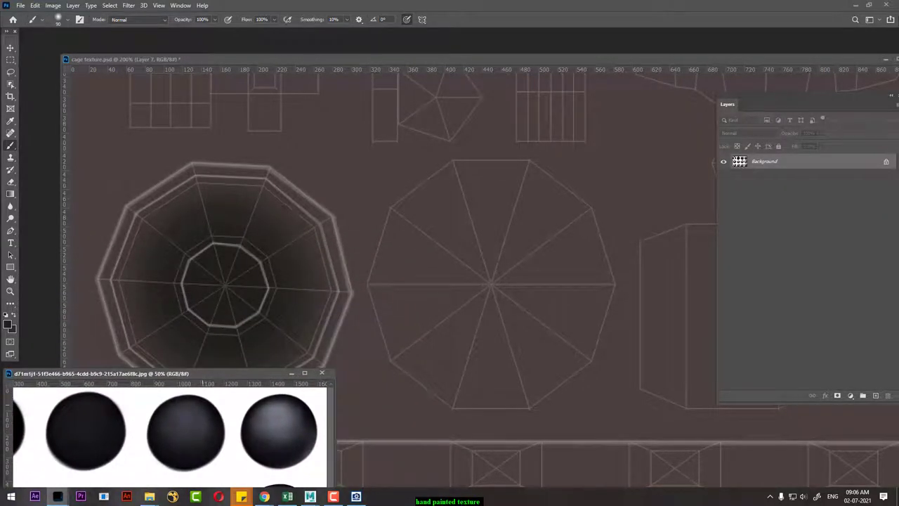
left_click(10, 323)
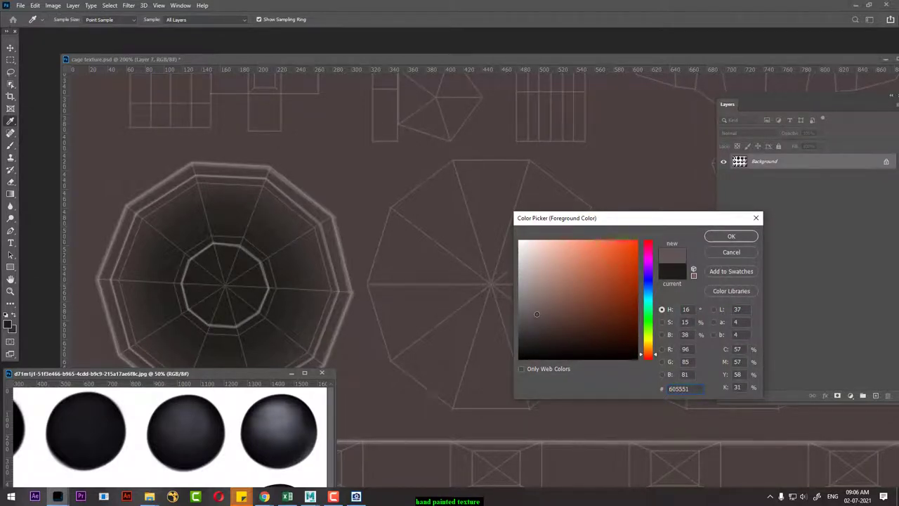
left_click(730, 236)
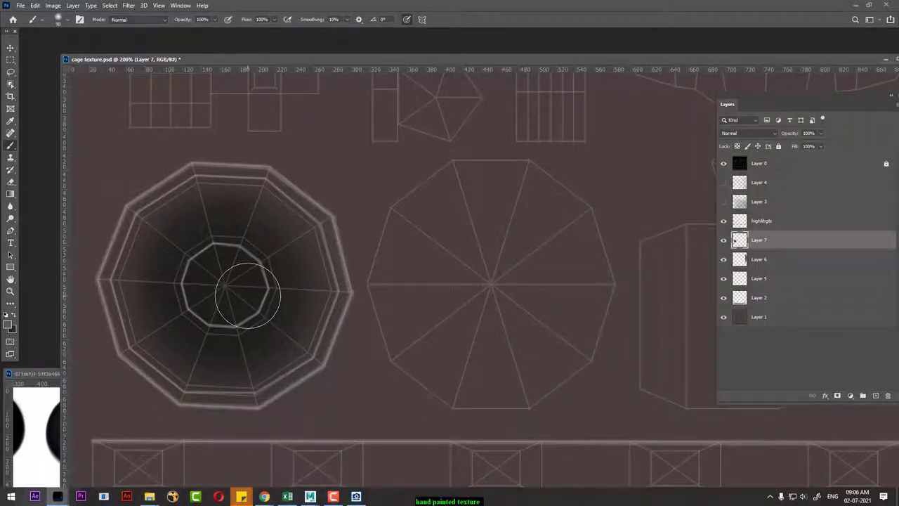
key("bracketright")
key("bracketright")
key("bracketright")
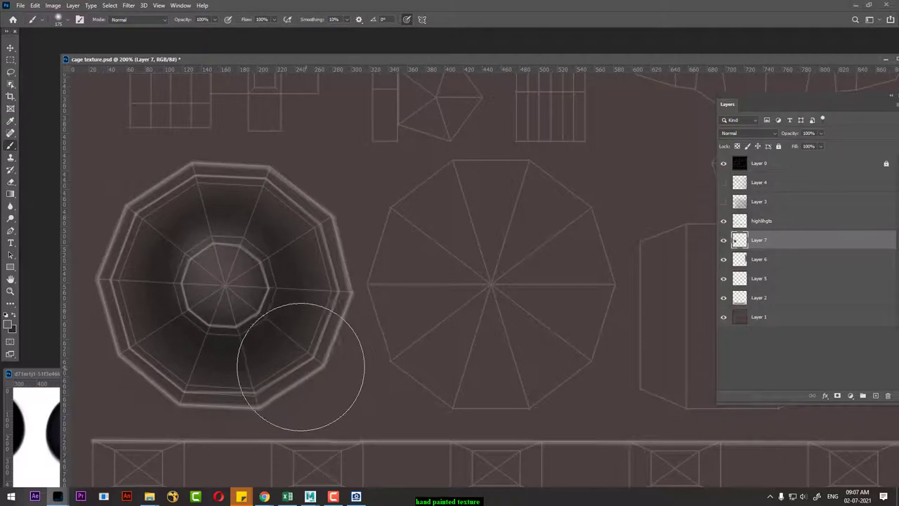
Dab a soft lighter-shade highlight at the octagon's centre and hide the wireframe layer.
left_click(37, 374)
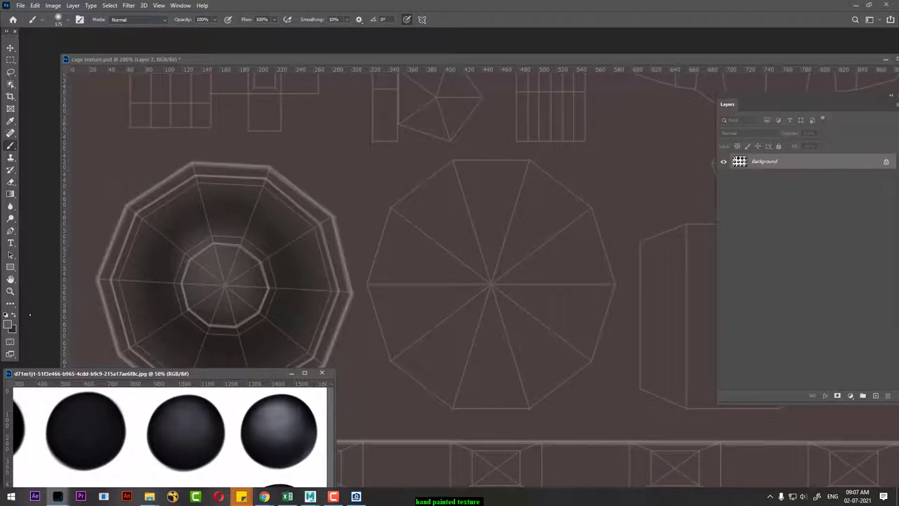
left_click(9, 322)
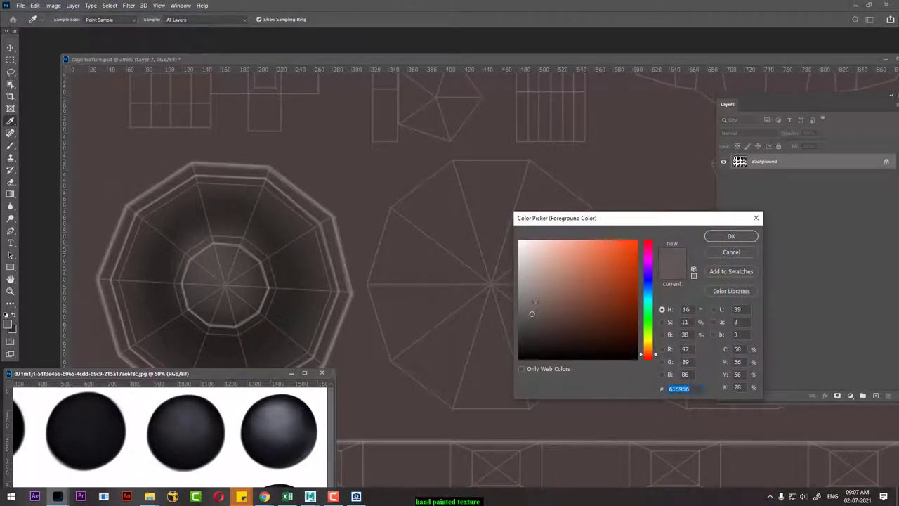
left_click_drag(532, 287, 531, 278)
key("Return")
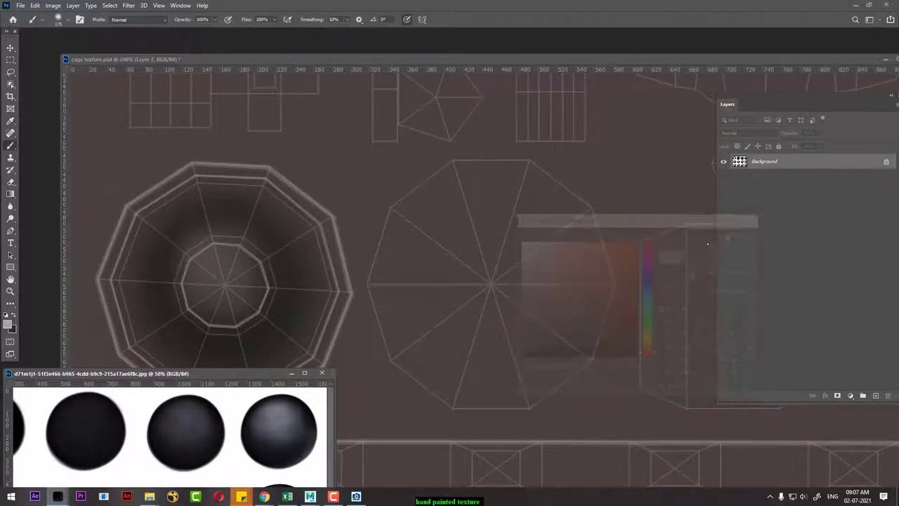
key("bracketright")
key("bracketright")
key("bracketright")
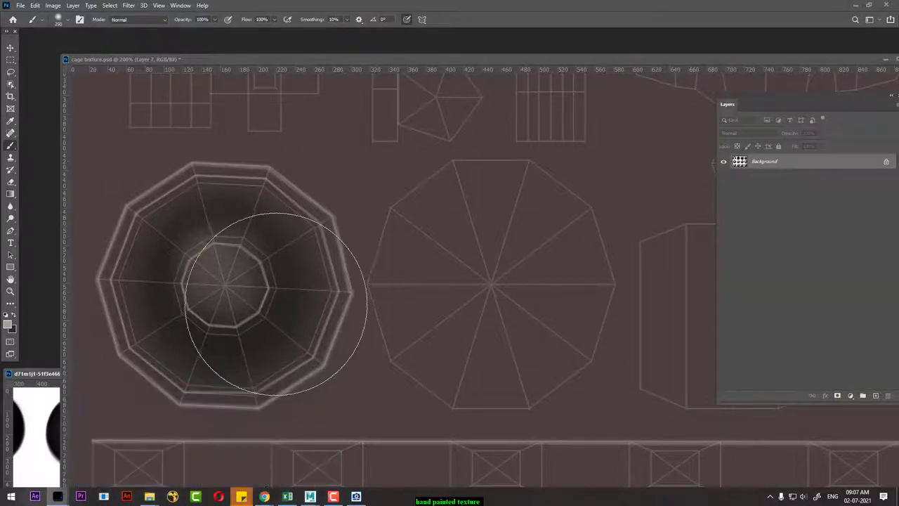
key("bracketleft")
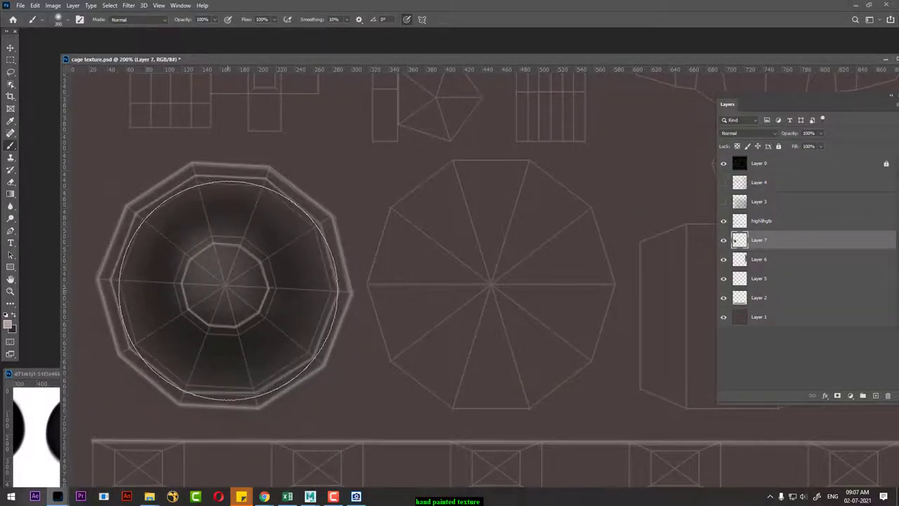
key("bracketleft")
left_click(223, 274)
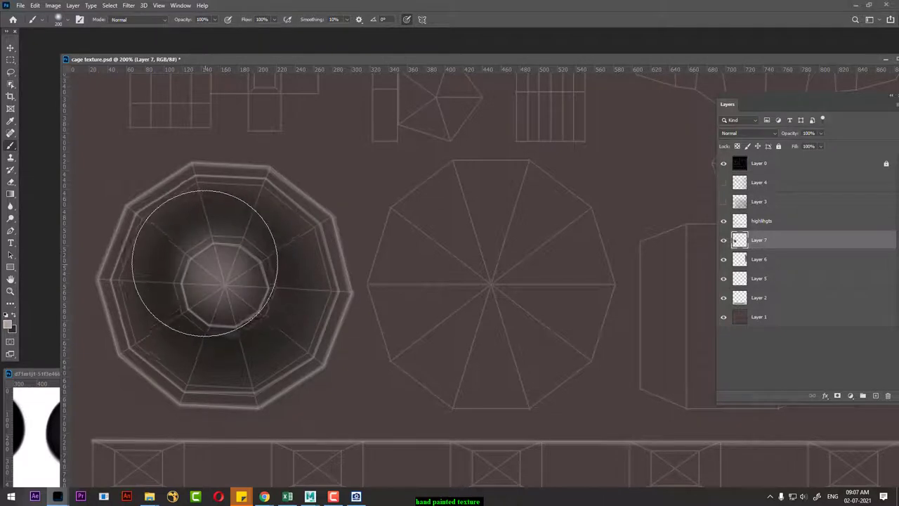
left_click(724, 165)
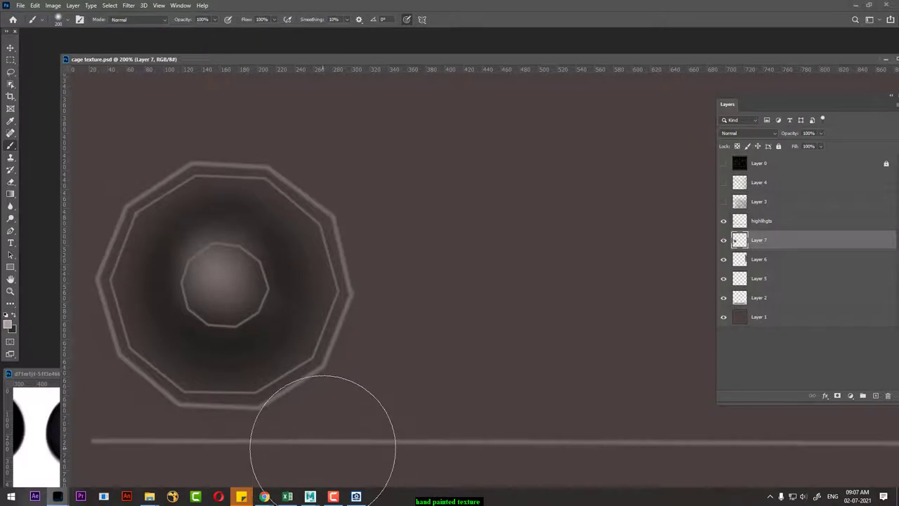
mouse_move(310, 497)
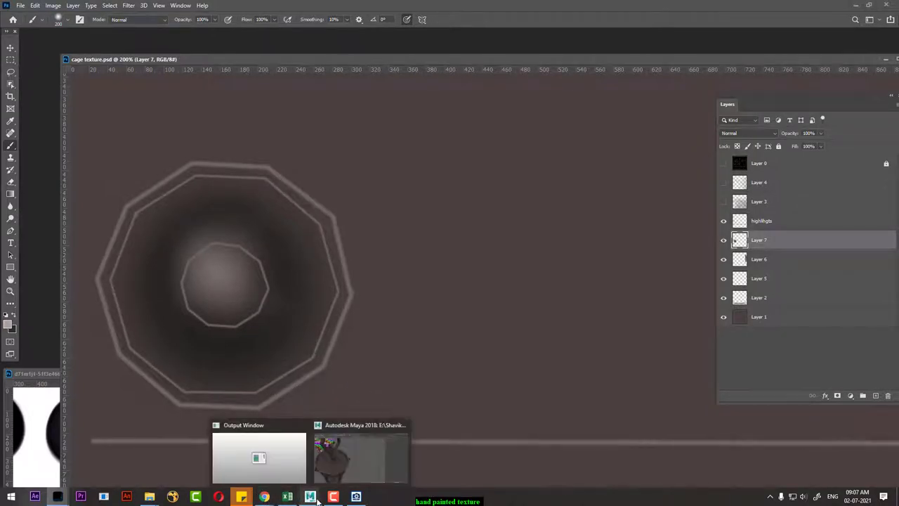
Orbit and zoom in Maya to look down into the lantern cage top, then return to Photoshop.
left_click(338, 476)
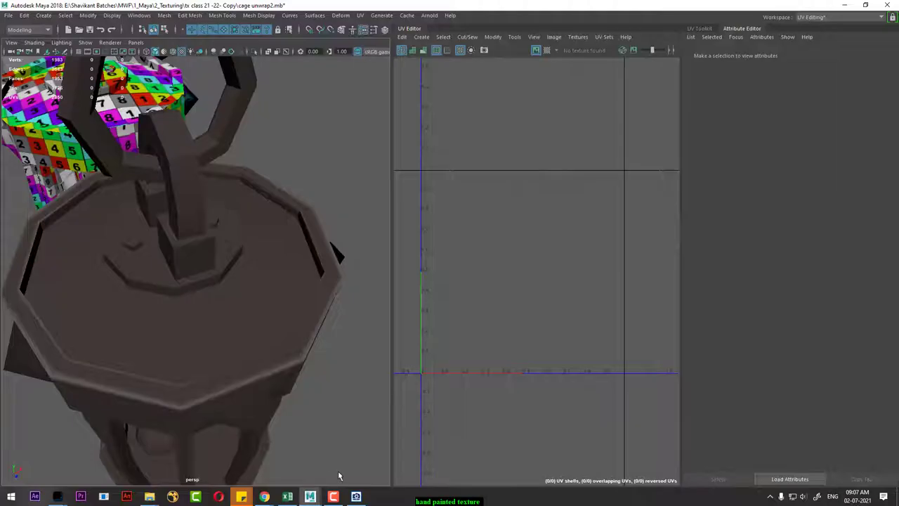
left_click(320, 348)
left_click(343, 382)
mouse_move(342, 383)
left_mouse_down()
mouse_move(270, 348)
mouse_move(281, 295)
mouse_move(311, 307)
mouse_move(299, 283)
mouse_move(261, 288)
mouse_move(279, 316)
left_mouse_up()
scroll(272, 346, "up", 3)
scroll(277, 295, "up", 2)
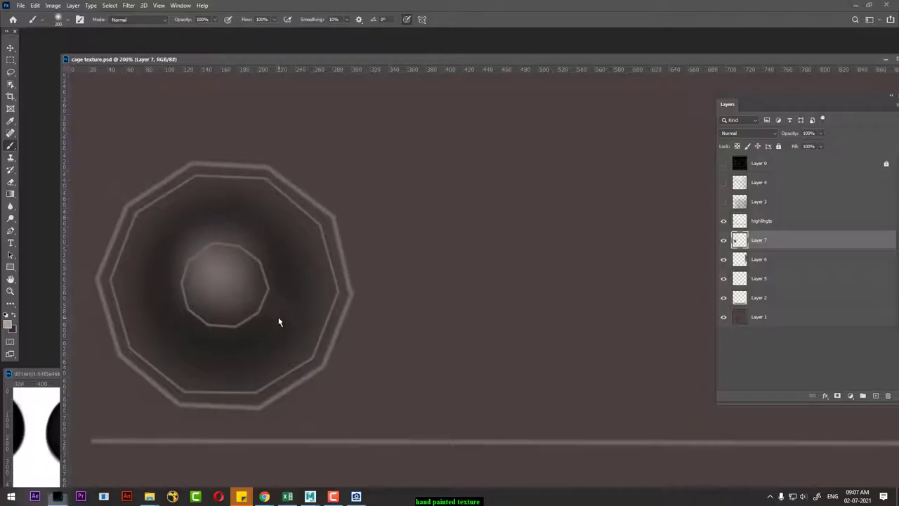
key("alt+Tab")
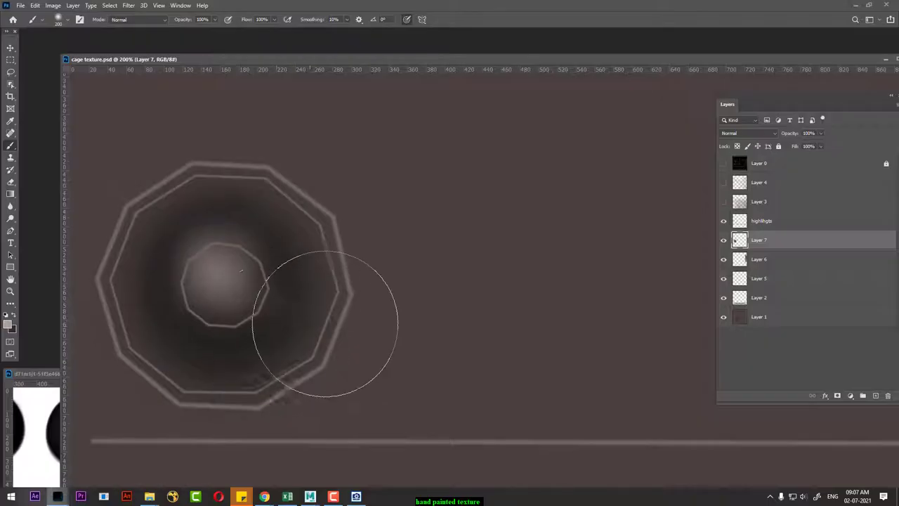
Toggle the highlihgts layer's visibility and reset Layer 7's blending to Normal.
left_click(723, 221)
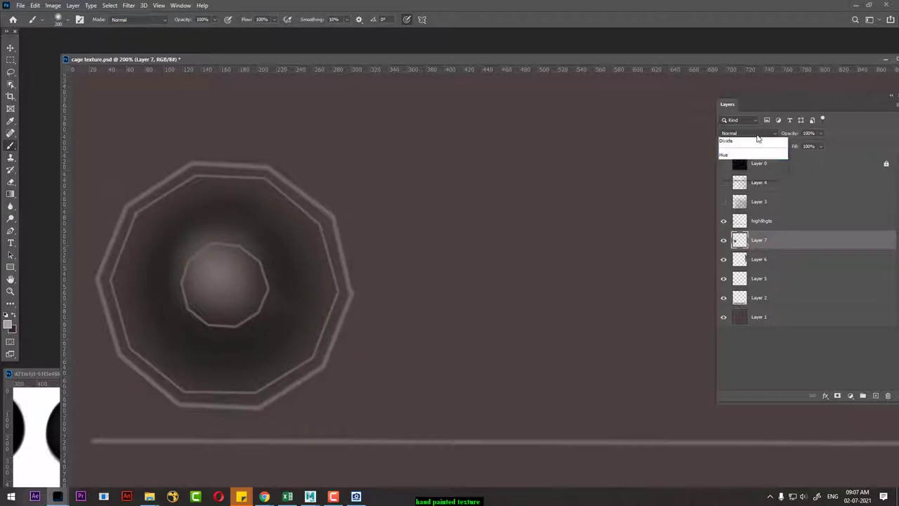
left_click(758, 138)
scroll(757, 138, "down", 2)
scroll(757, 139, "down", 3)
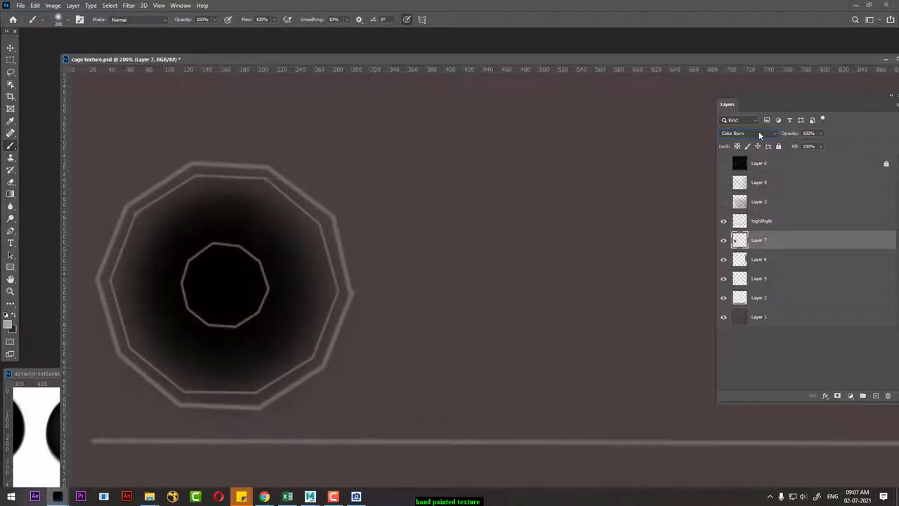
scroll(758, 138, "down", 1)
scroll(758, 138, "down", 1)
left_click(767, 133)
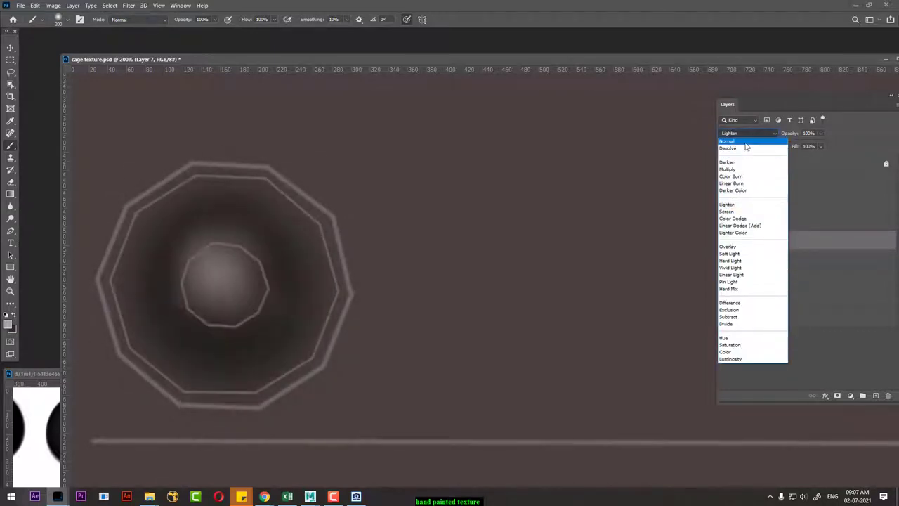
left_click(737, 139)
Select the highlihgts layer and browse its blend mode list.
left_click(777, 221)
left_click(761, 133)
left_click(762, 133)
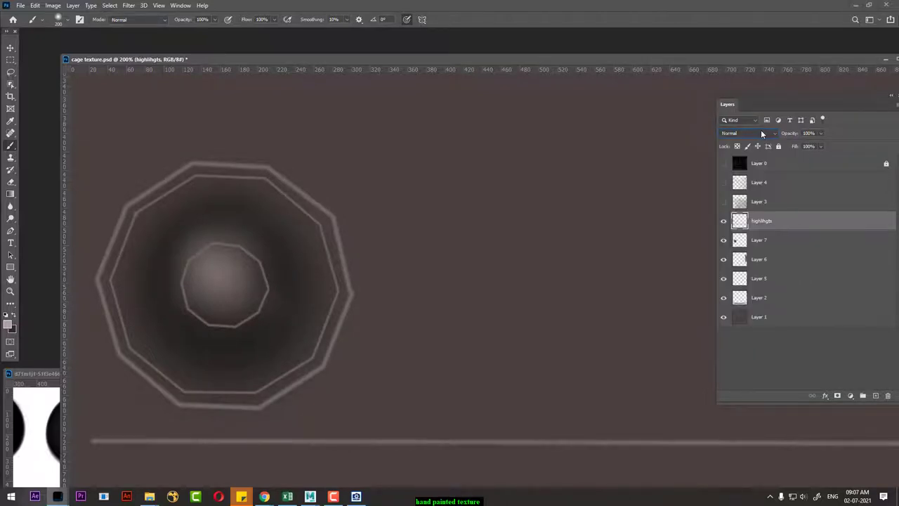
scroll(762, 131, "down", 2)
scroll(762, 129, "down", 1)
scroll(762, 130, "down", 2)
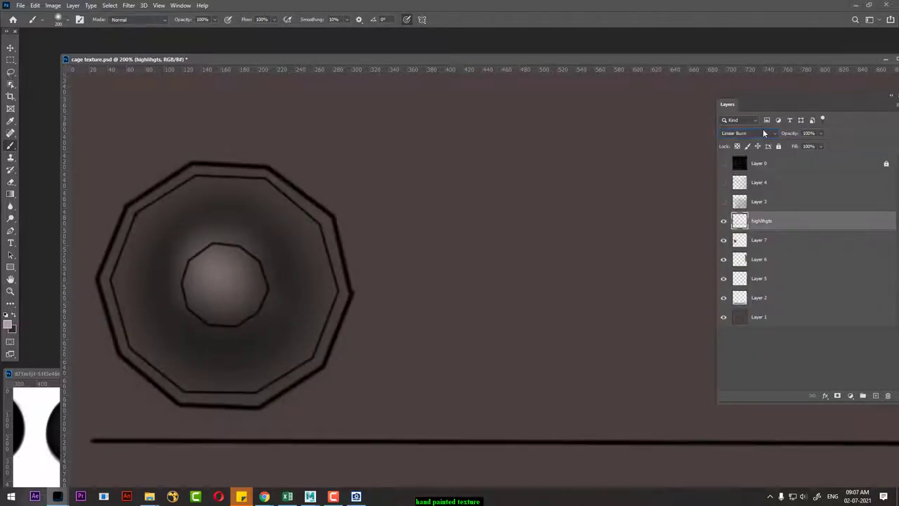
scroll(762, 129, "down", 2)
scroll(763, 129, "down", 2)
scroll(763, 130, "down", 2)
scroll(763, 129, "down", 1)
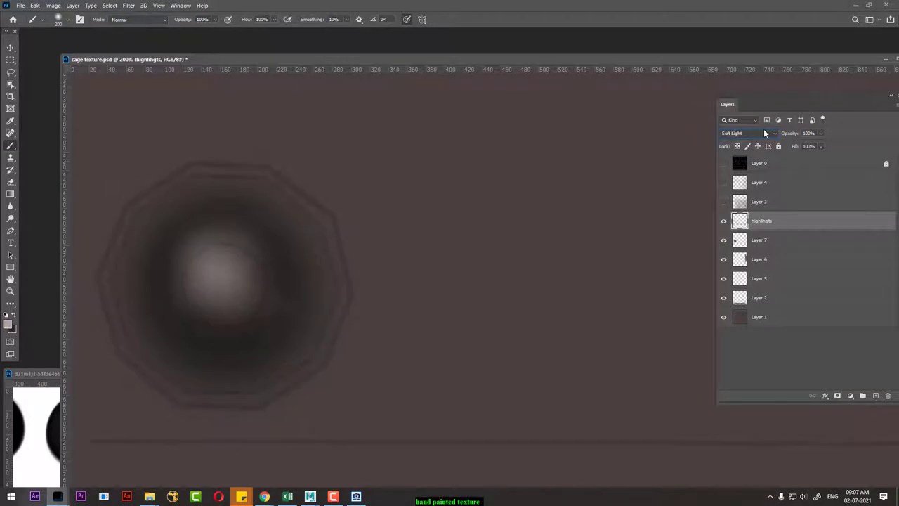
scroll(763, 129, "down", 2)
scroll(763, 129, "down", 2)
scroll(764, 130, "down", 2)
scroll(764, 129, "down", 2)
scroll(765, 131, "down", 2)
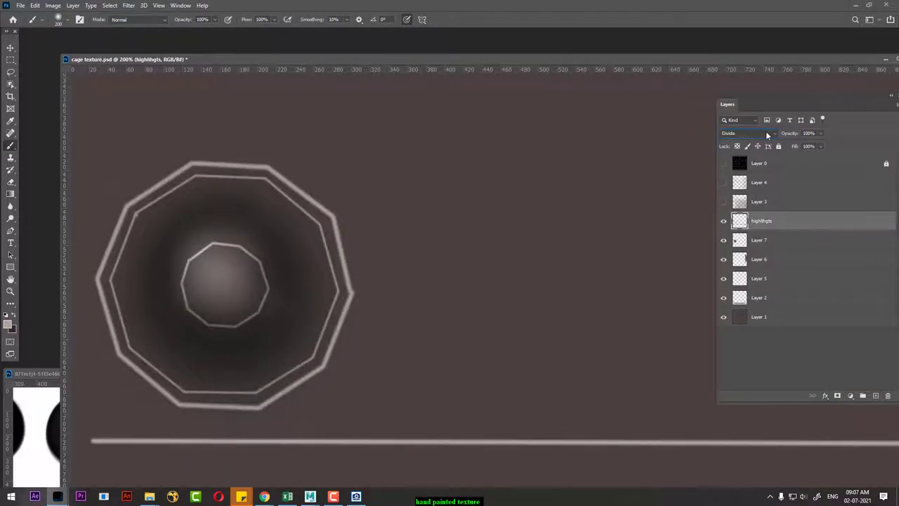
Set the highlihgts layer to Color Dodge at 26% fill and preview it in Maya.
left_click(766, 131)
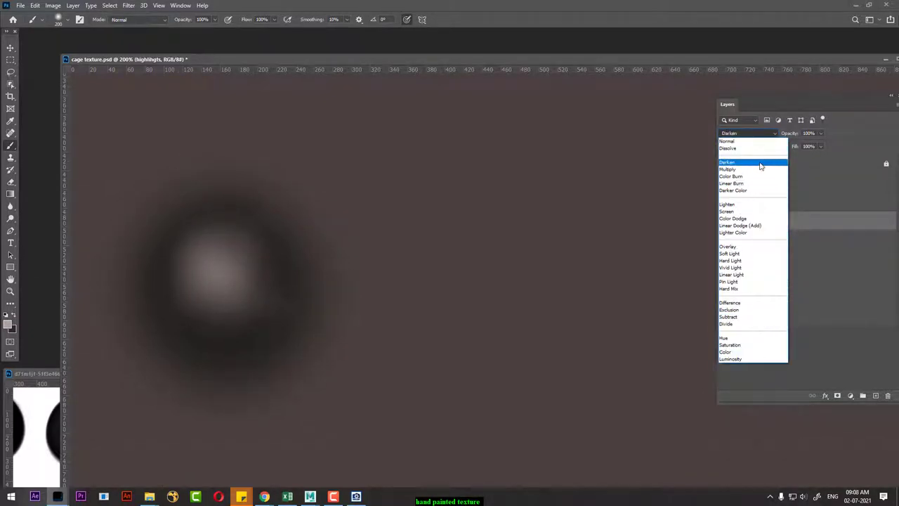
left_click(757, 149)
key("Down")
key("Down")
key("Down")
key("Down")
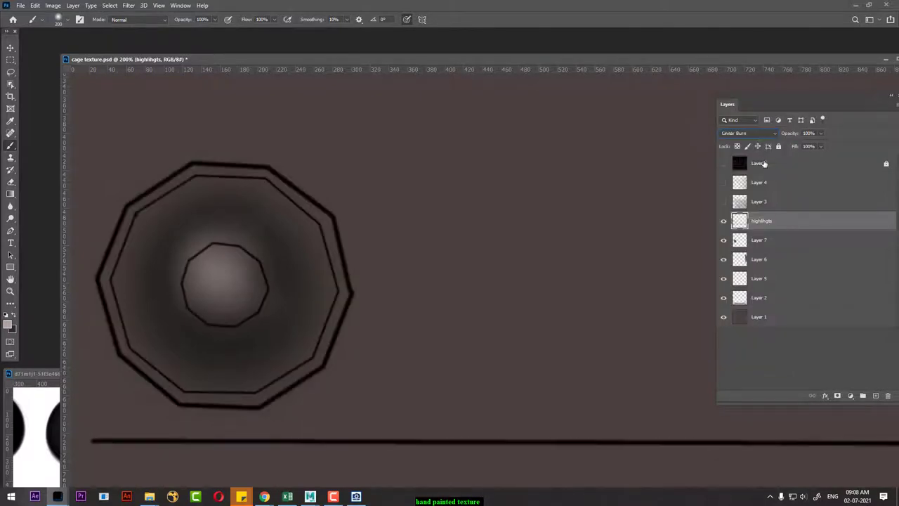
key("Down")
key("Down")
key("Down")
key("Down")
key("Down")
key("Up")
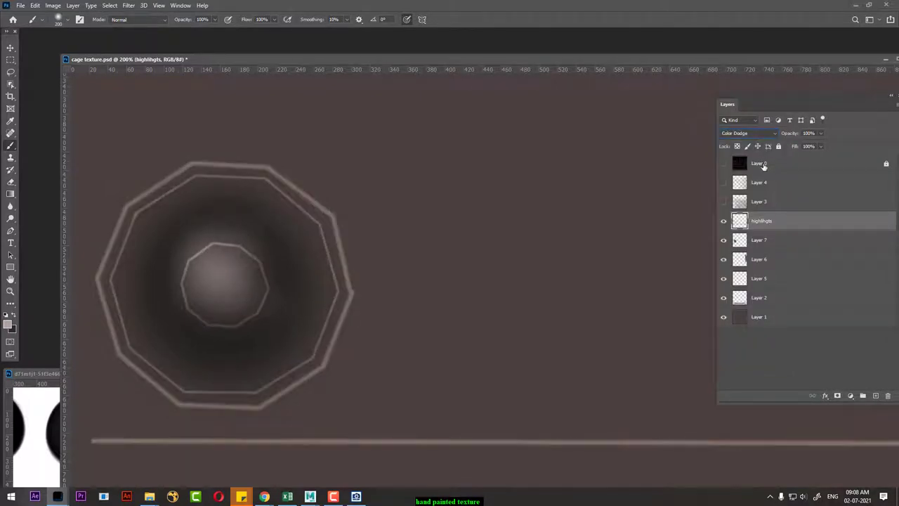
left_click_drag(796, 148, 769, 151)
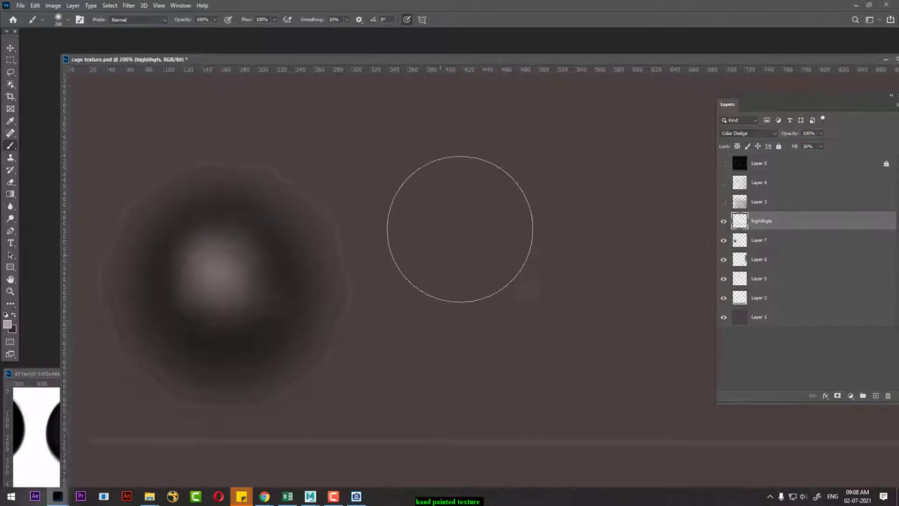
key("alt+Tab")
left_click(441, 125)
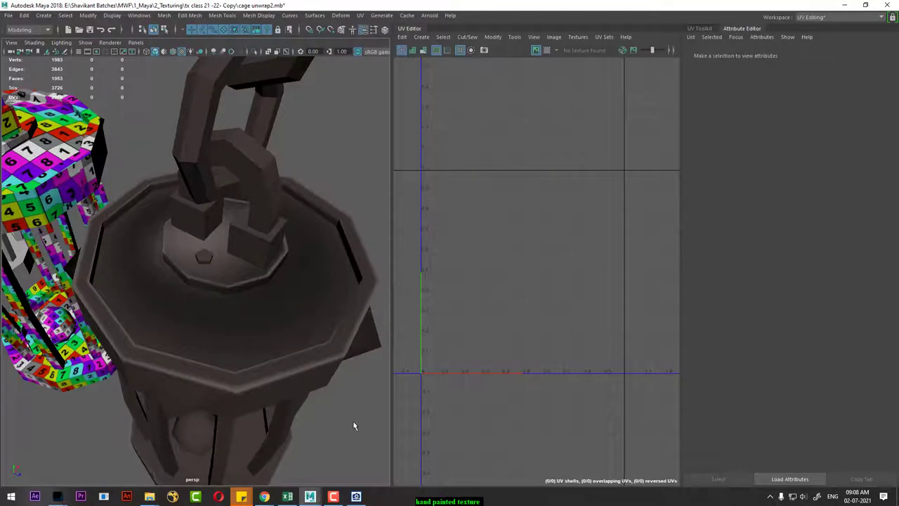
Tumble and zoom the Maya view onto the shaded cage top and bars, then return to Photoshop.
left_click(326, 370)
left_click(354, 408)
mouse_move(354, 408)
left_mouse_down()
mouse_move(305, 356)
mouse_move(308, 280)
mouse_move(301, 304)
left_mouse_up()
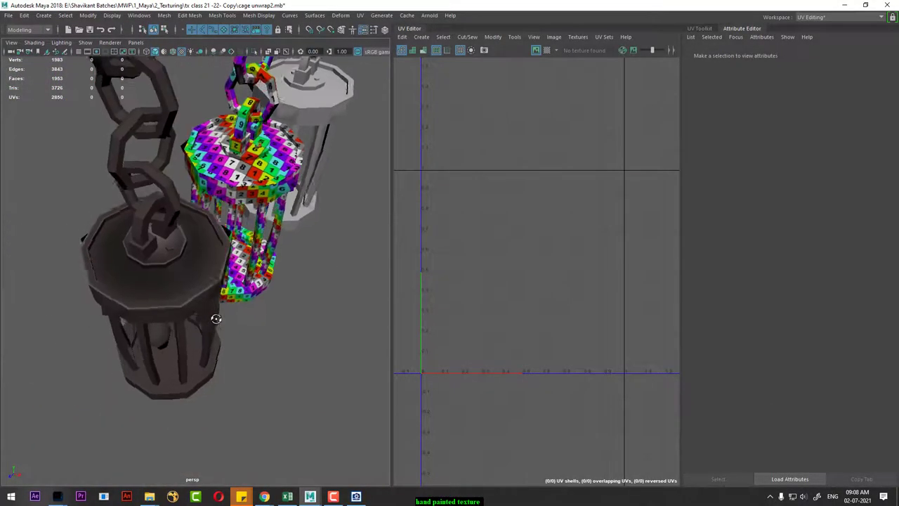
scroll(301, 303, "up", 2)
scroll(301, 328, "up", 2)
scroll(286, 321, "up", 2)
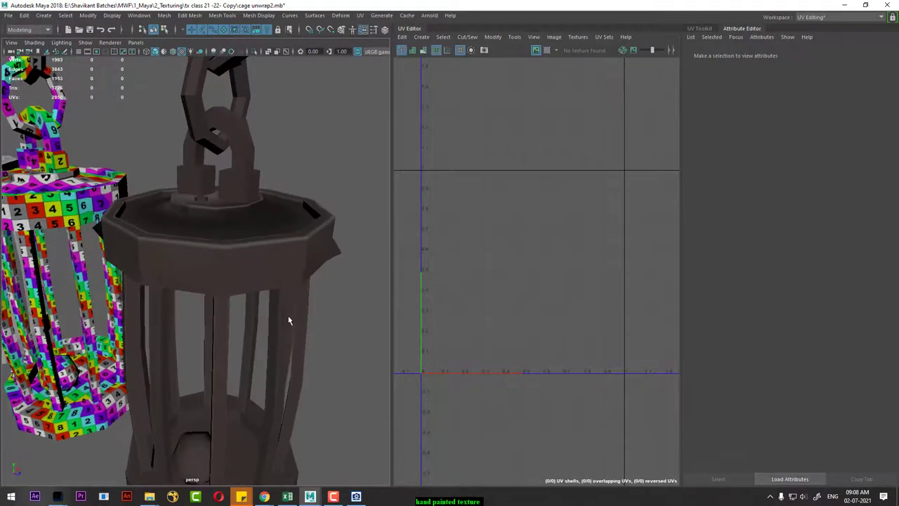
left_click_drag(295, 309, 299, 311)
key("alt+Tab")
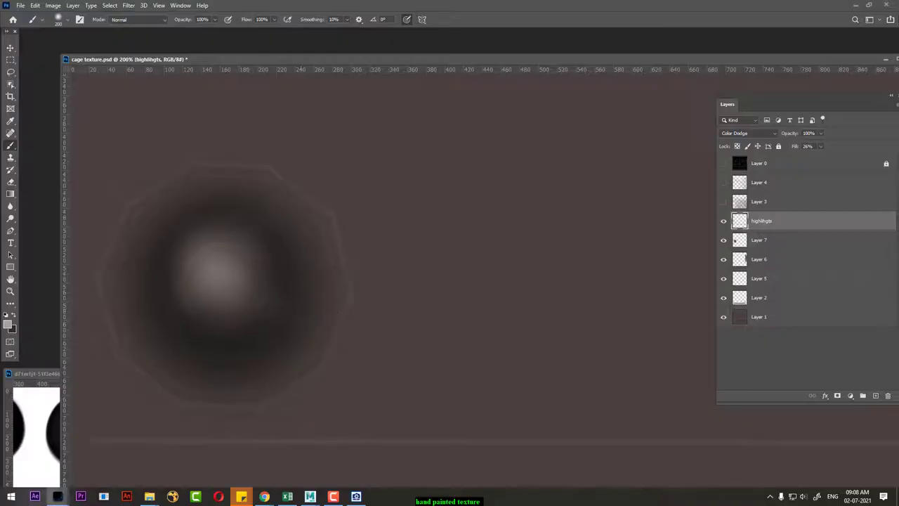
Give the highlights layer Normal blending at 24% fill and turn on Layer 0's UV wireframe.
left_click(756, 137)
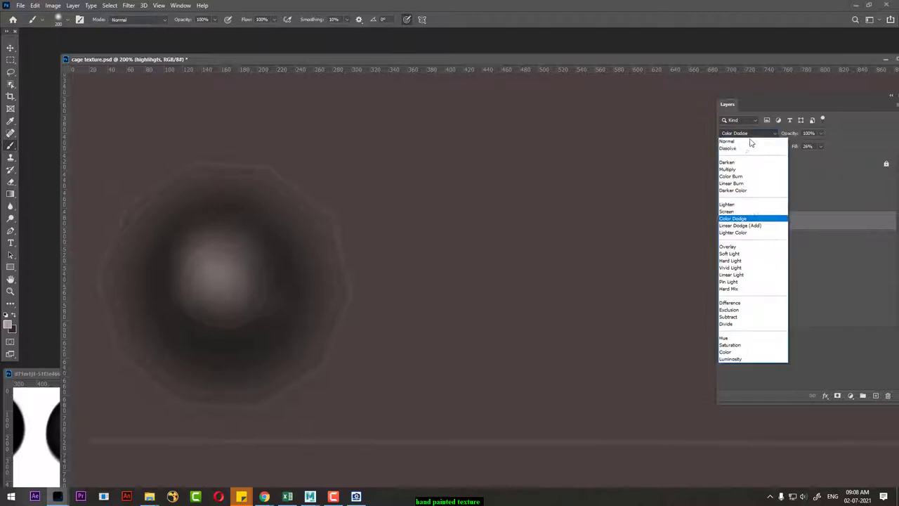
left_click(750, 143)
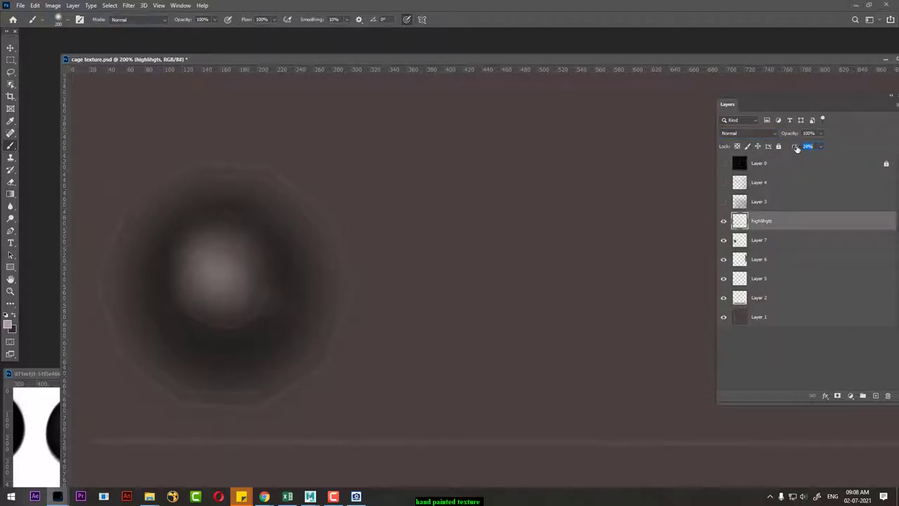
key("Return")
left_click(723, 163)
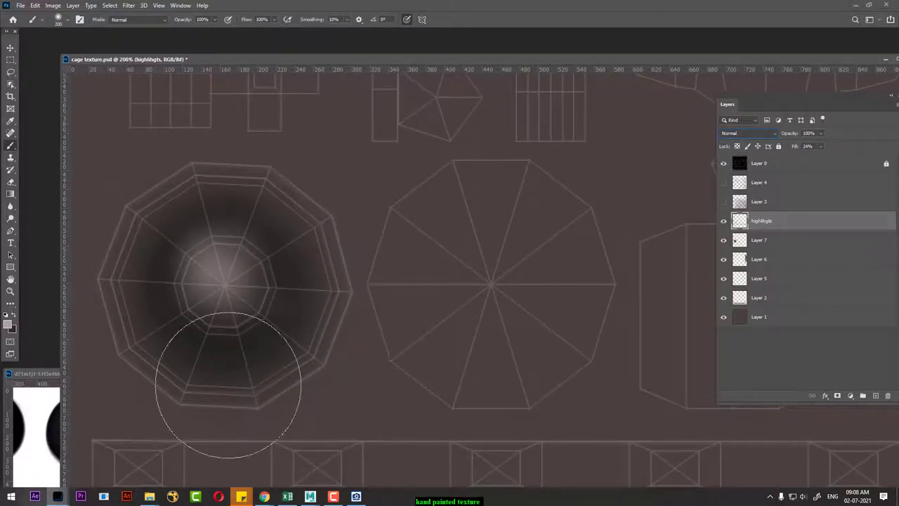
mouse_move(58, 496)
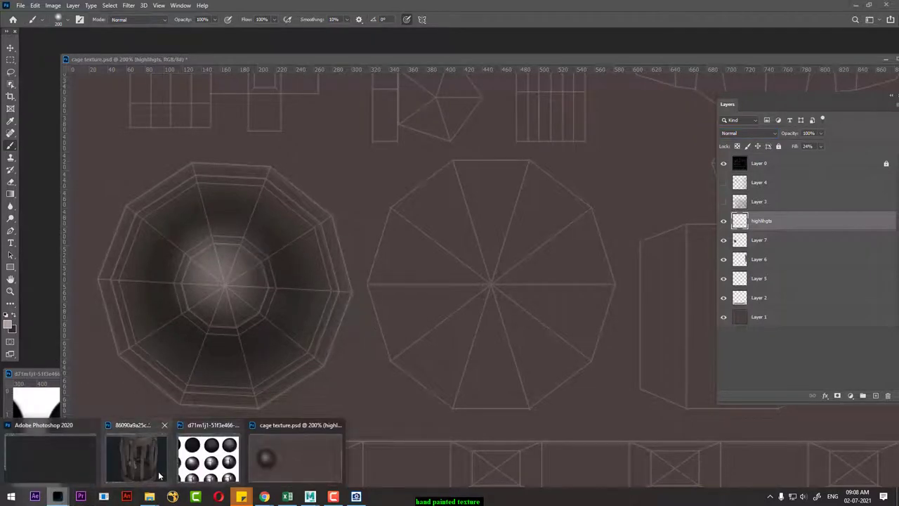
Check the cage's top bowl in the tower reference render, then make Layer 7 active.
left_click(150, 467)
left_click_drag(190, 387, 180, 466)
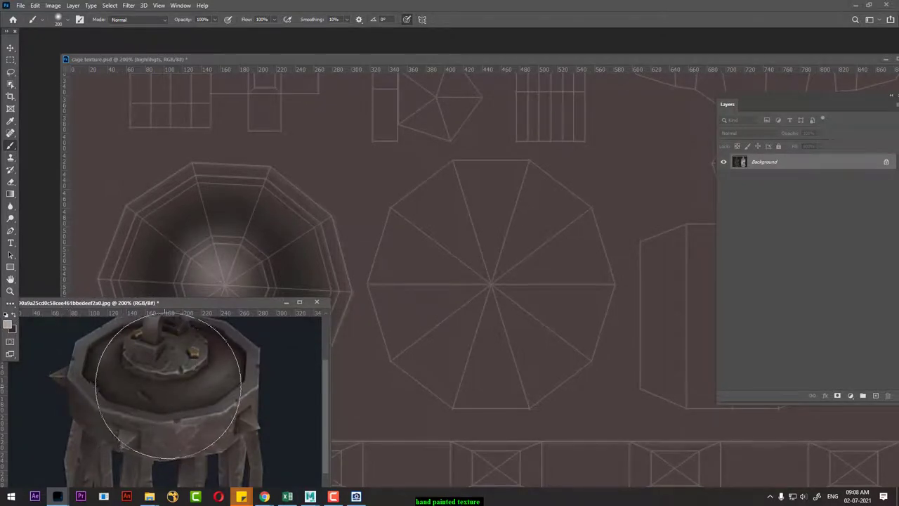
left_click(285, 303)
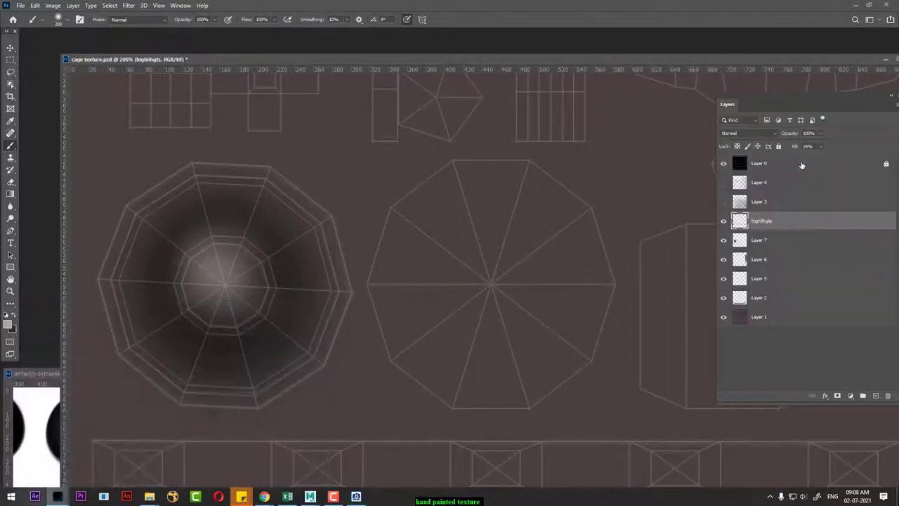
left_click(765, 243)
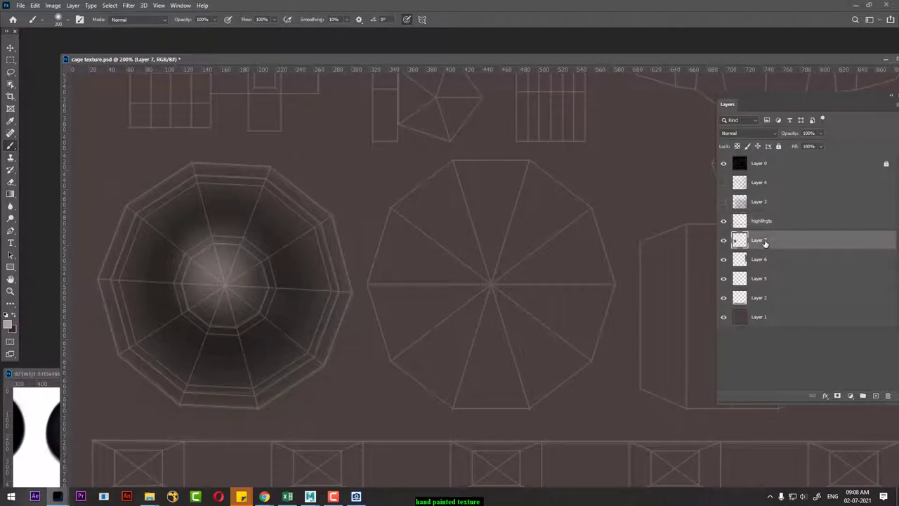
Set the foreground to dark 302b2a and paint a smaller-brush stroke across the octagon's top band.
left_click(9, 325)
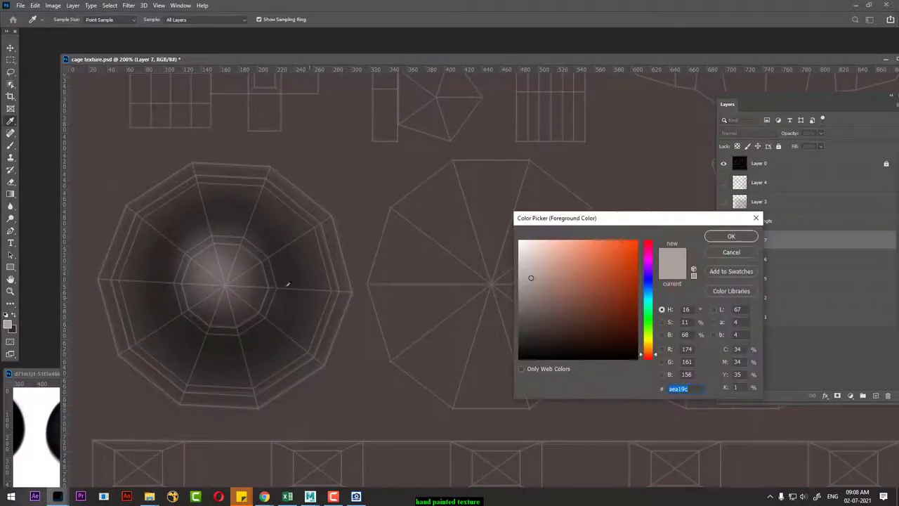
left_click(301, 256)
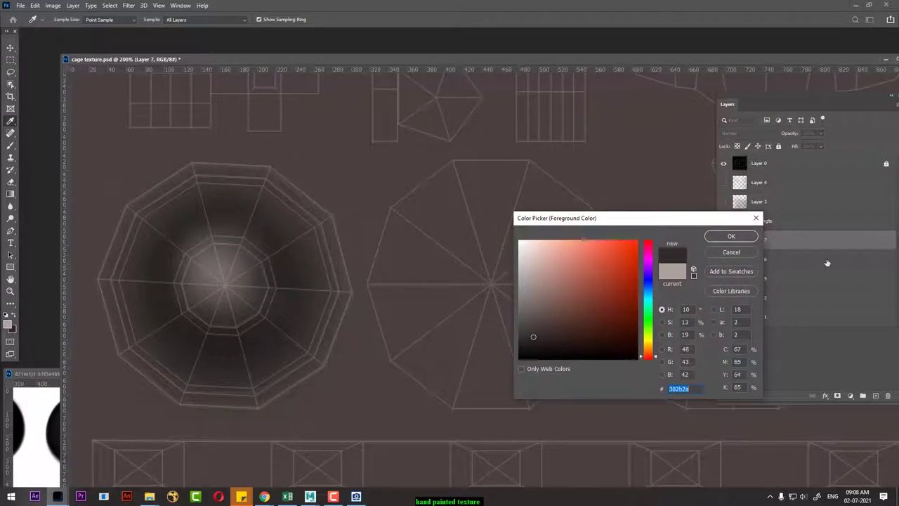
left_click(744, 240)
key("bracketleft")
key("bracketleft")
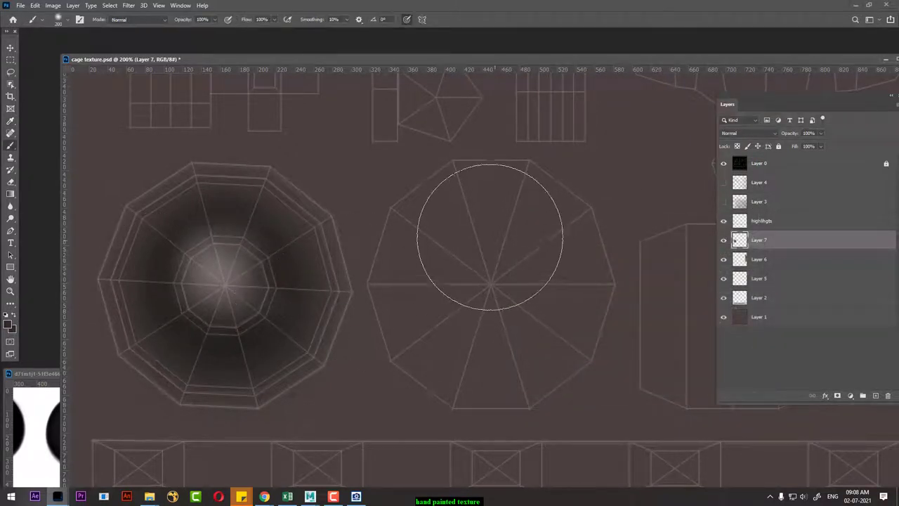
key("bracketleft")
key("bracketleft")
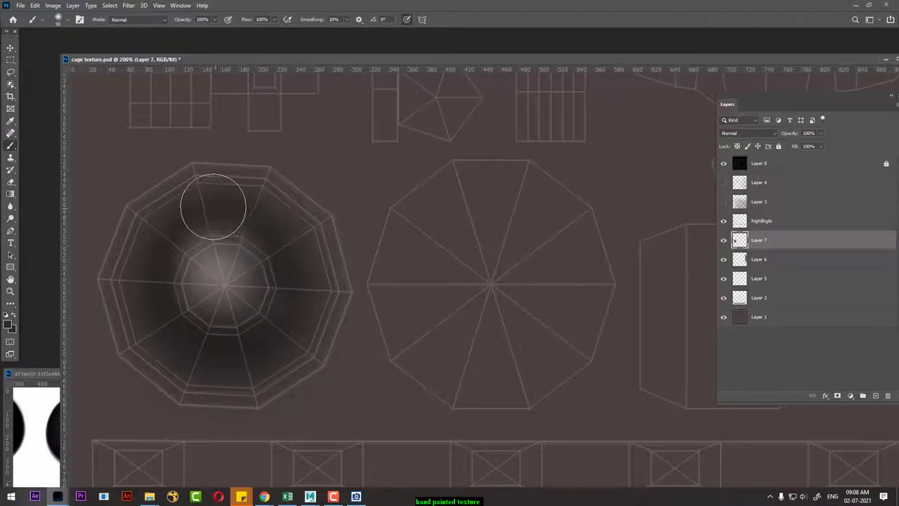
mouse_move(214, 204)
left_mouse_down()
mouse_move(190, 195)
mouse_move(145, 236)
mouse_move(136, 281)
mouse_move(147, 315)
mouse_move(196, 371)
mouse_move(287, 352)
mouse_move(305, 315)
mouse_move(301, 252)
mouse_move(255, 203)
mouse_move(195, 206)
mouse_move(297, 311)
mouse_move(319, 378)
left_mouse_up()
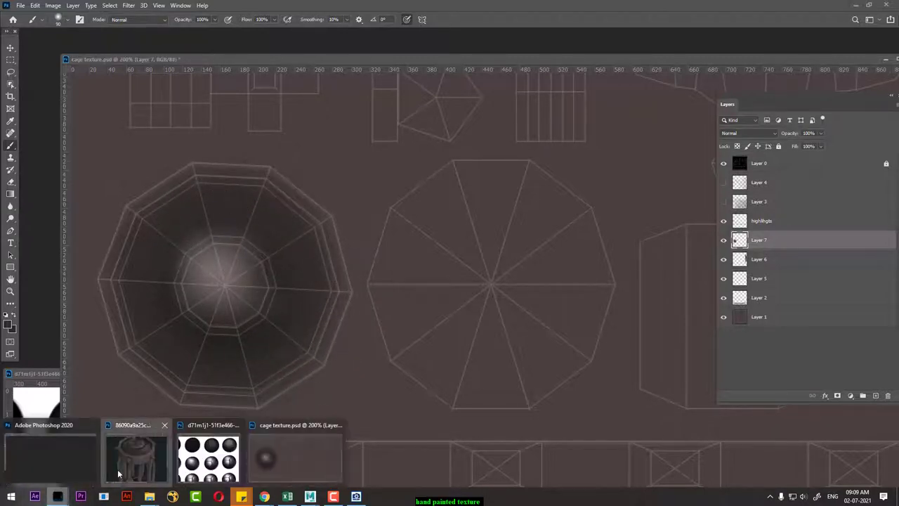
Undo a stray dark mark and darken the bright glow at the octagon's centre with a larger brush.
left_click(137, 460)
left_click_drag(211, 306, 168, 345)
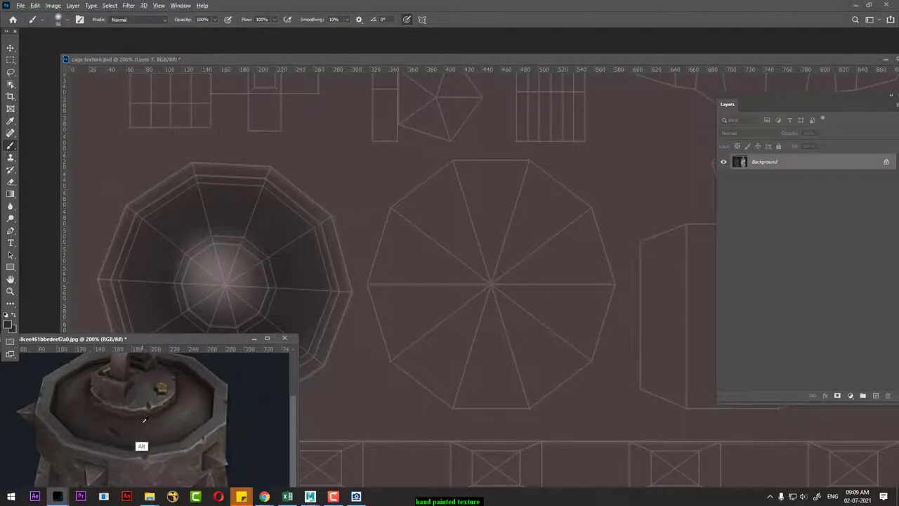
left_click(307, 262)
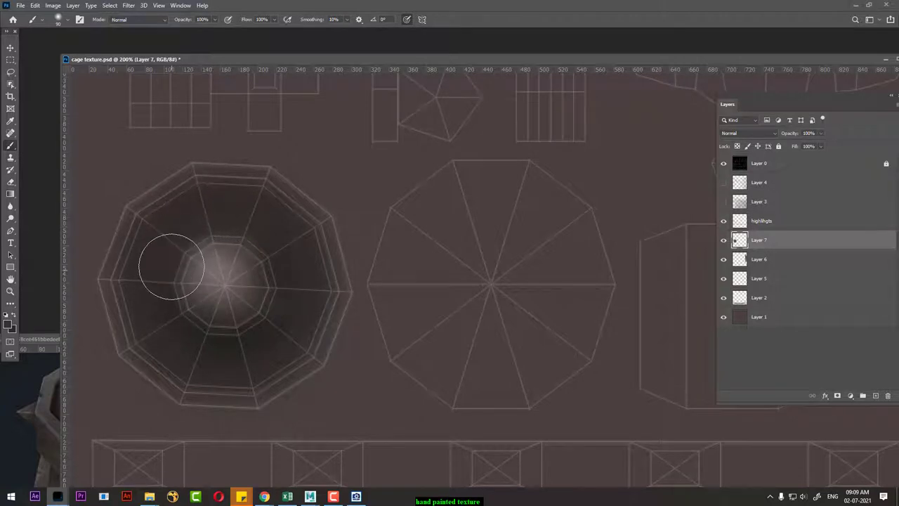
key("ctrl+z")
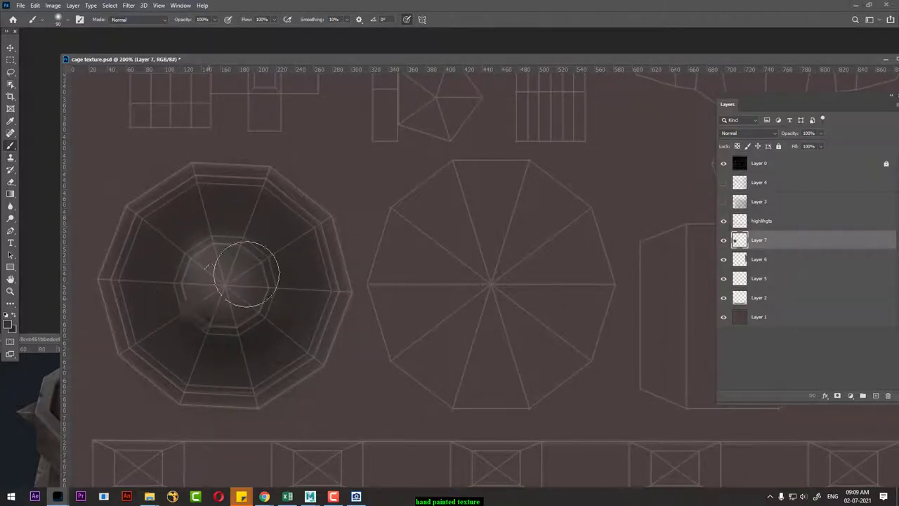
key("bracketright")
key("bracketright")
mouse_move(225, 244)
left_mouse_down()
mouse_move(190, 301)
mouse_move(260, 308)
mouse_move(251, 311)
mouse_move(231, 237)
mouse_move(217, 301)
mouse_move(236, 302)
left_mouse_up()
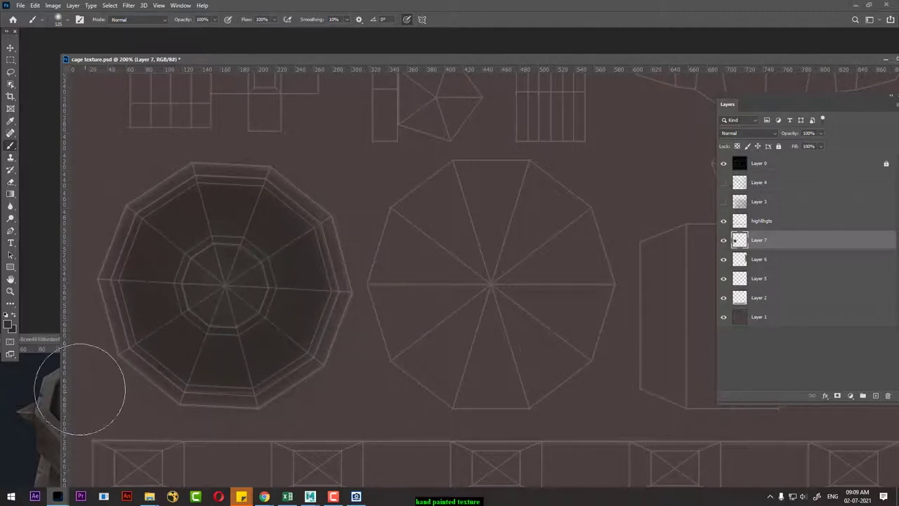
Sample a shade from the reference image and shade the octagon's right and lower parts.
left_click(44, 397)
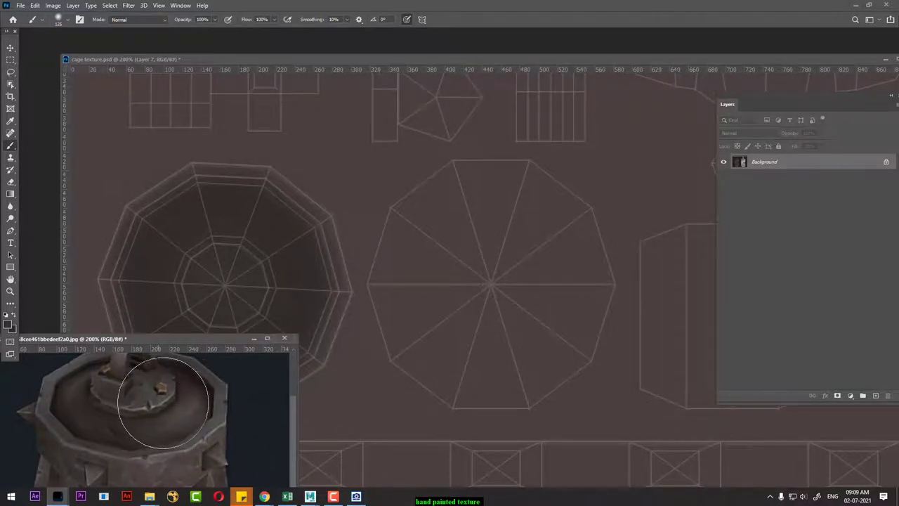
key("alt")
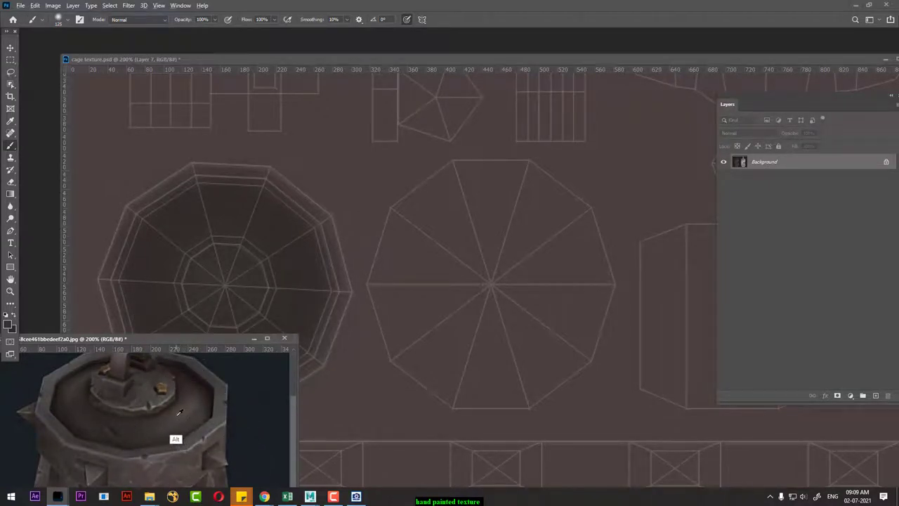
left_click(184, 420, "alt")
left_click(295, 280)
mouse_move(295, 281)
left_mouse_down()
mouse_move(289, 320)
mouse_move(186, 355)
mouse_move(168, 331)
mouse_move(157, 266)
mouse_move(180, 211)
mouse_move(255, 206)
mouse_move(281, 236)
mouse_move(299, 350)
mouse_move(276, 254)
mouse_move(288, 241)
mouse_move(273, 236)
mouse_move(293, 301)
mouse_move(222, 367)
mouse_move(167, 322)
mouse_move(172, 217)
mouse_move(201, 206)
left_mouse_up()
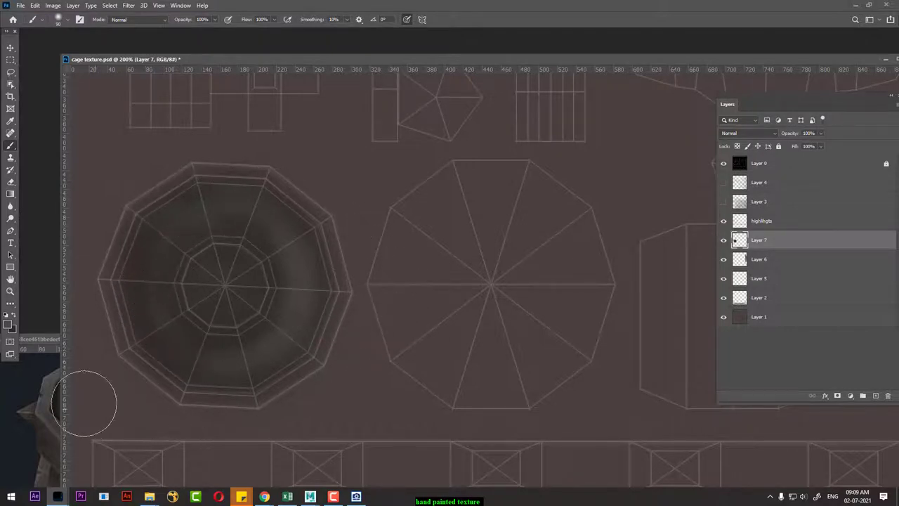
Sample a darker shade from the reference and move the reference window down and left.
left_click(47, 401)
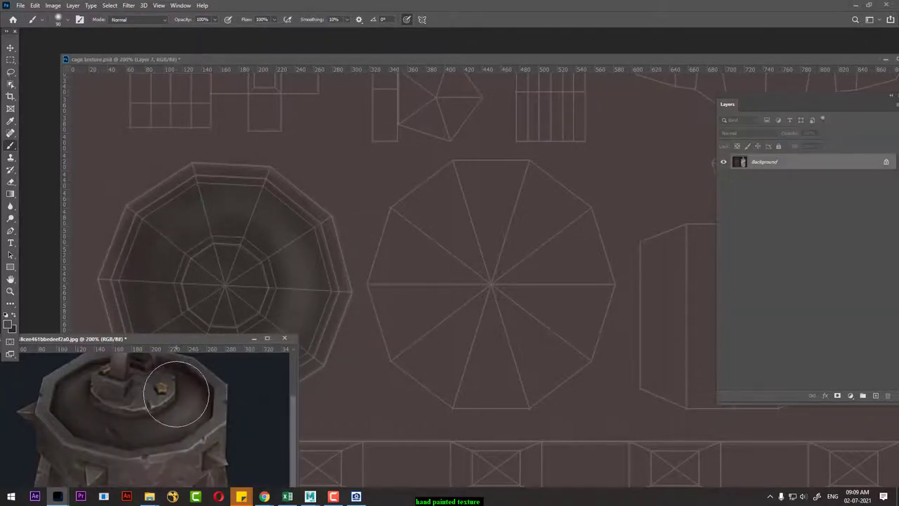
key("alt")
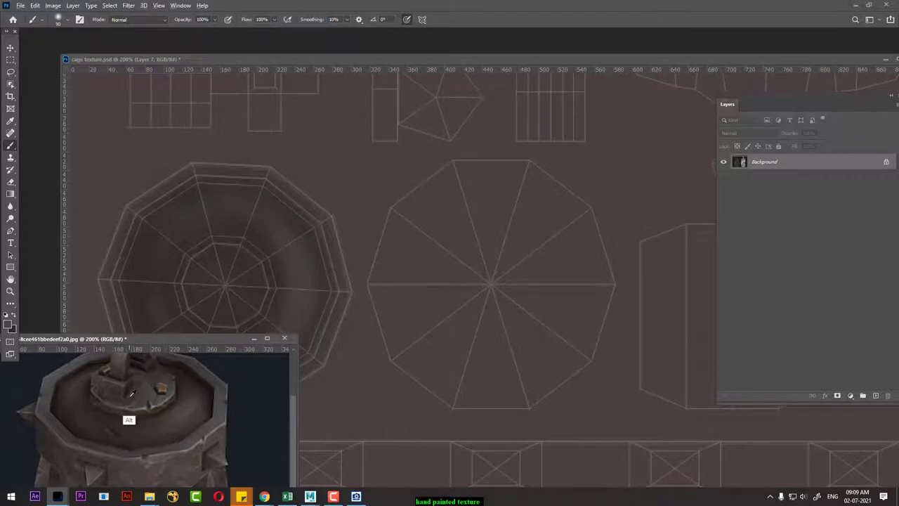
left_click(133, 388, "alt")
left_click(214, 291)
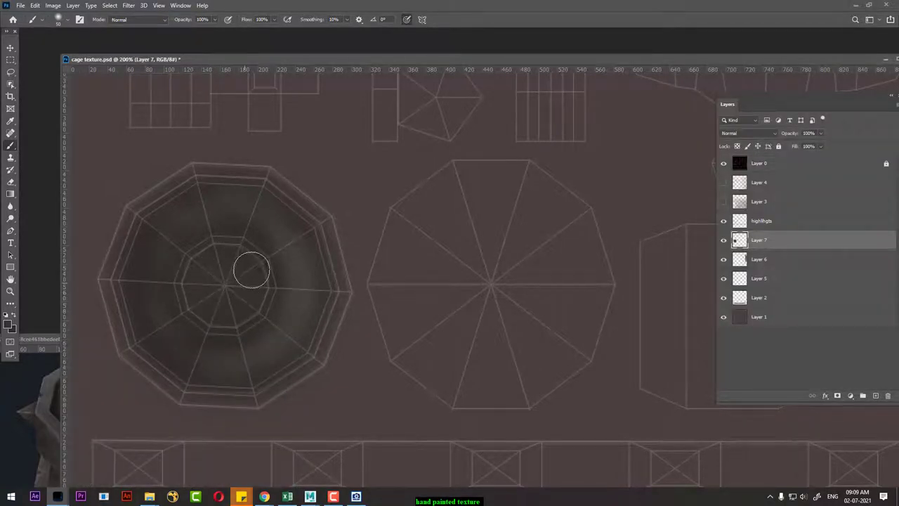
key("ctrl+Tab")
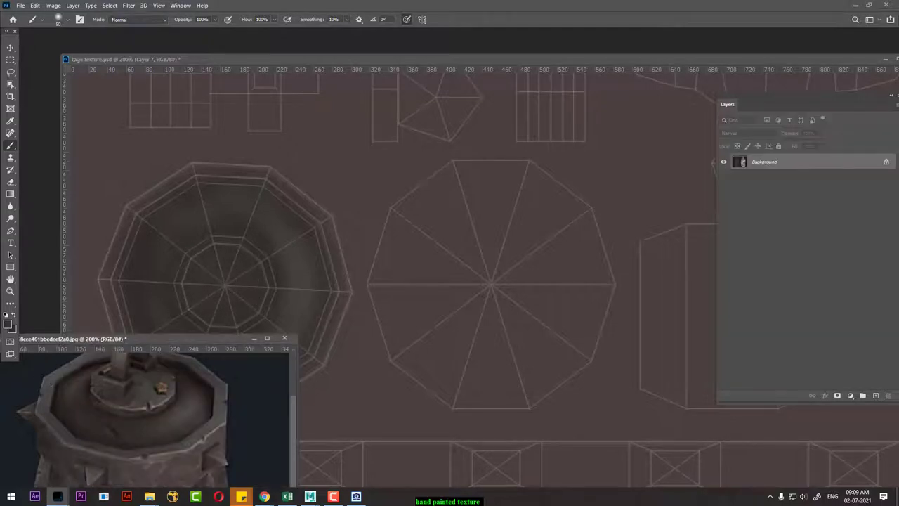
left_click_drag(141, 339, 106, 367)
left_click(221, 305)
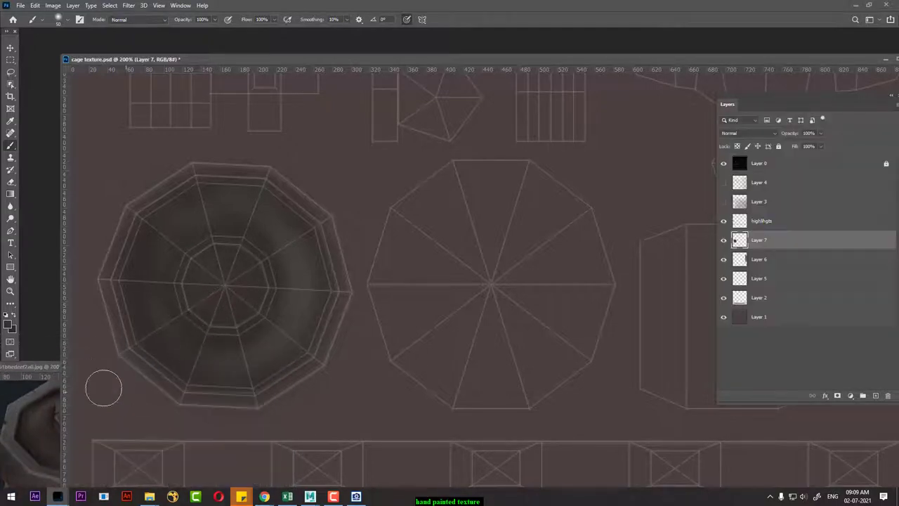
Sample a rim colour from the reference and add a new empty Layer 8.
left_click(54, 363)
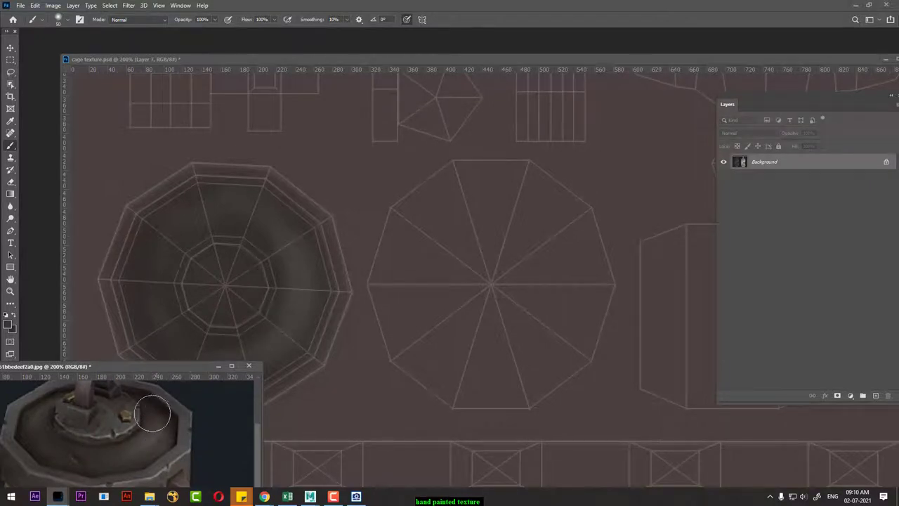
left_click(122, 437, "alt")
left_click(340, 273)
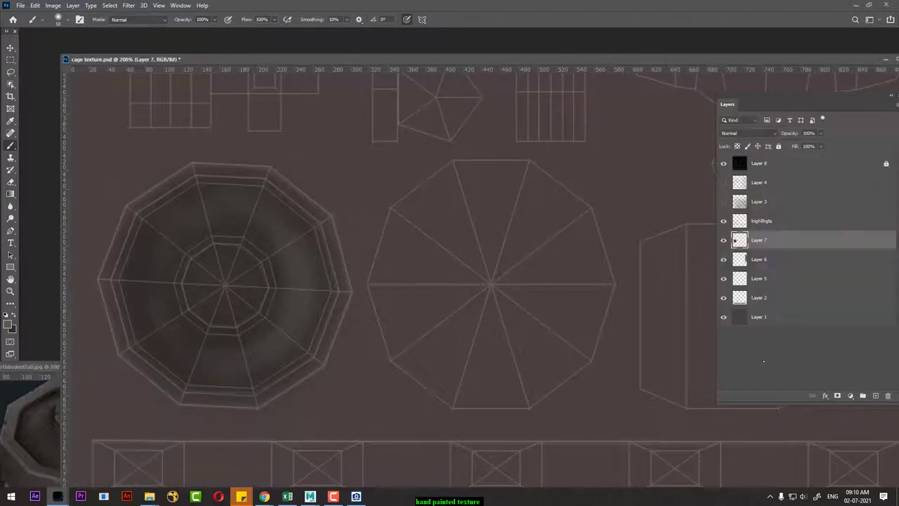
left_click(877, 397)
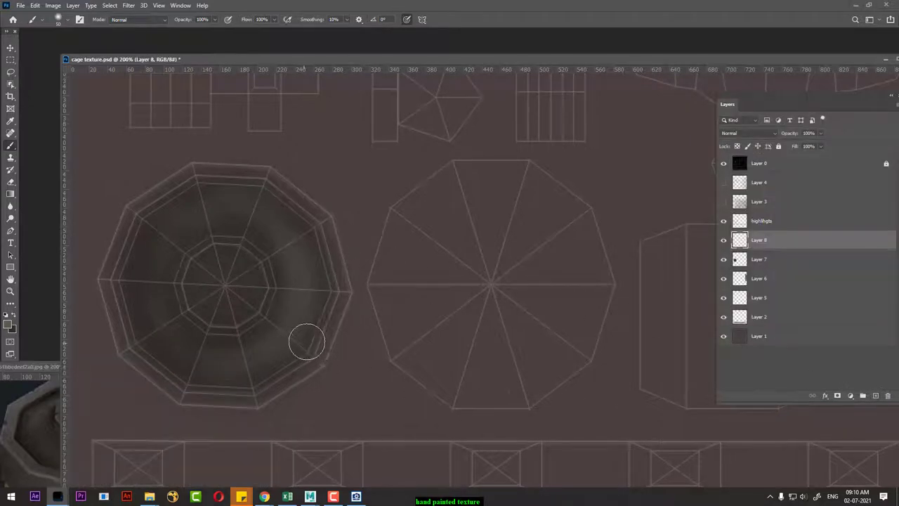
Zoom in on the UV layout and sample a light colour from the reference image.
key("ctrl+plus")
key("ctrl+plus")
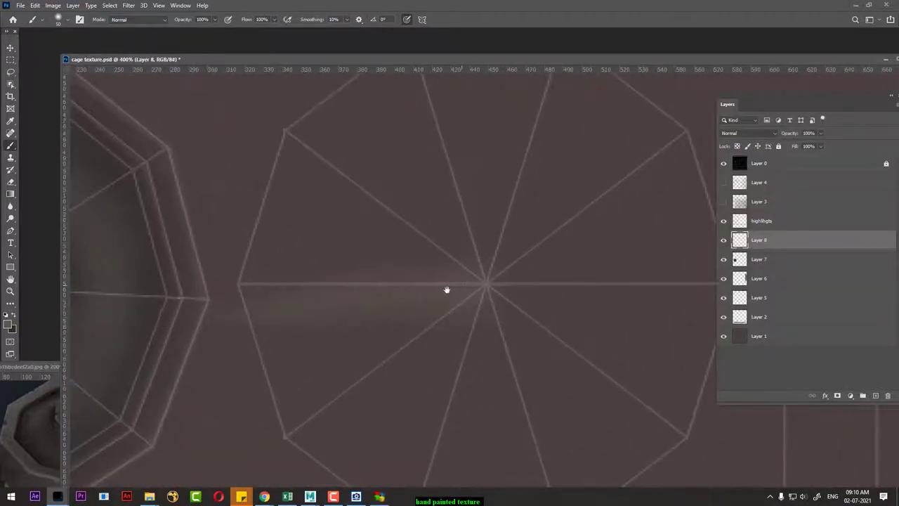
scroll(484, 283, "left", 3)
scroll(454, 317, "left", 3)
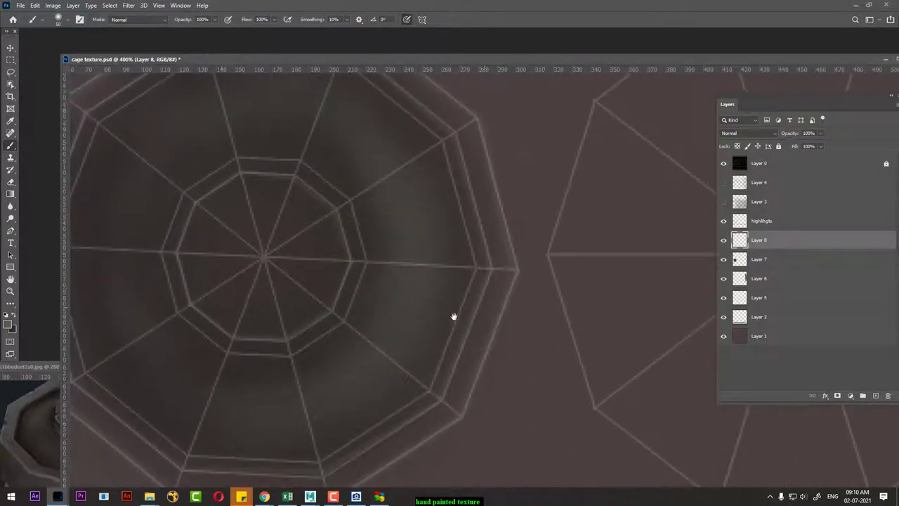
left_click(46, 366)
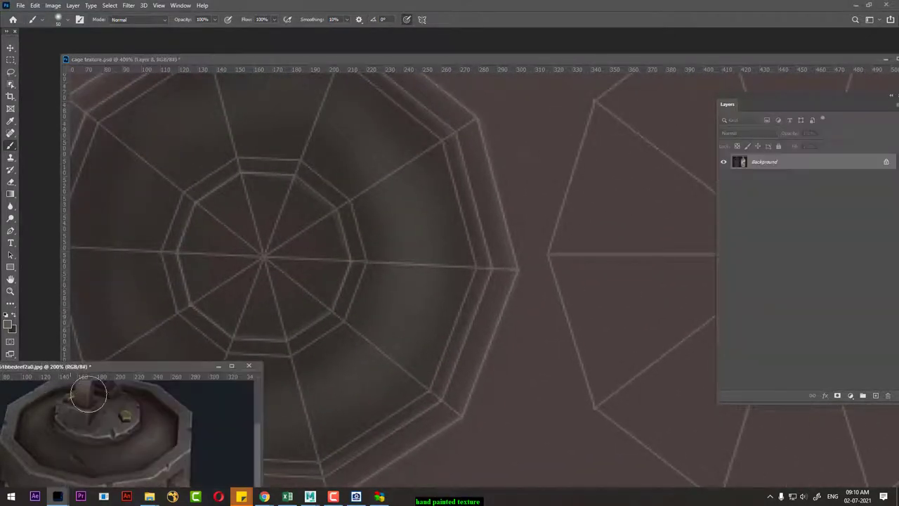
key("alt")
left_click(111, 431, "alt")
left_click(109, 434, "alt")
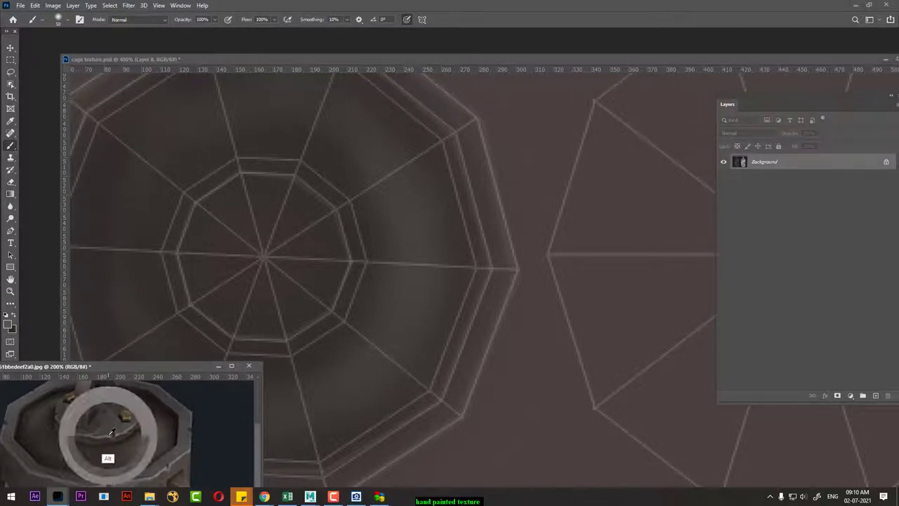
left_click(279, 267)
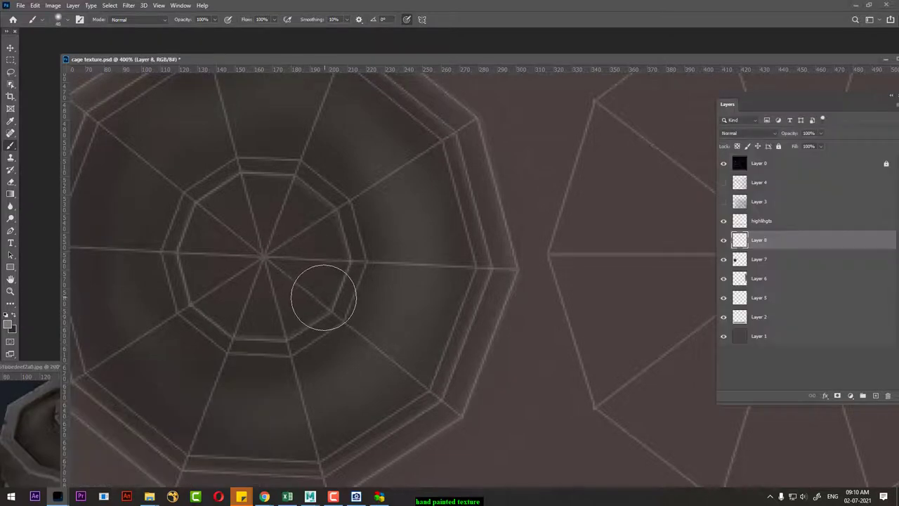
Paint a light highlight along the inner ring's left, lower and right edges, smoothing it at 64% opacity.
key("bracketleft")
key("bracketleft")
key("bracketleft")
key("bracketleft")
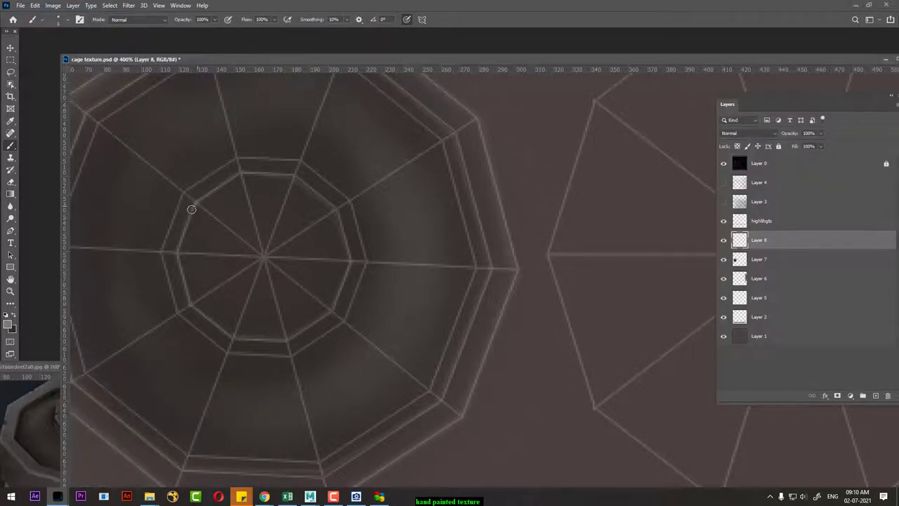
left_click_drag(191, 210, 184, 281)
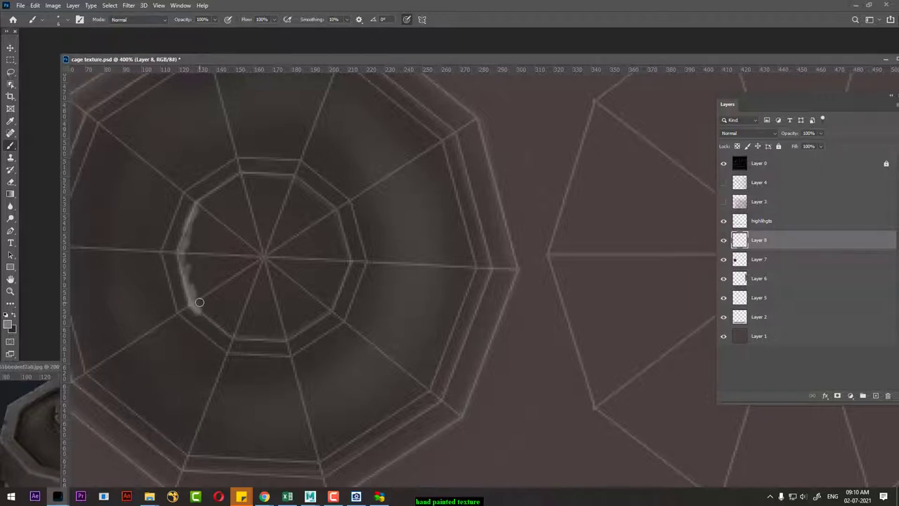
mouse_move(205, 311)
left_mouse_down()
mouse_move(243, 339)
mouse_move(281, 337)
left_mouse_up()
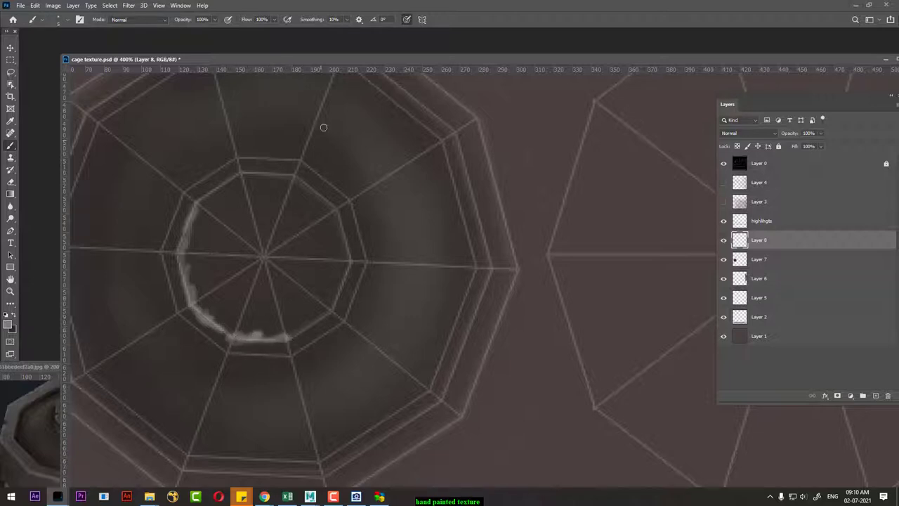
left_click_drag(320, 59, 425, 62)
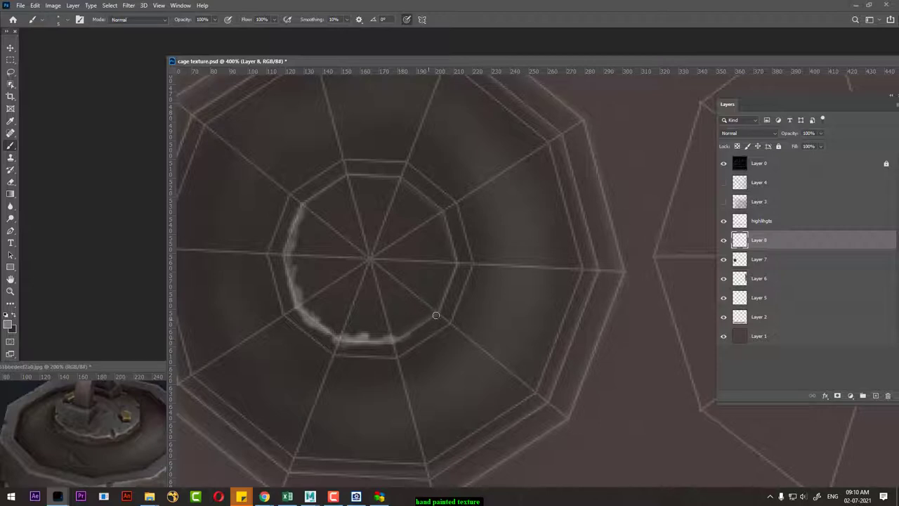
mouse_move(454, 258)
left_mouse_down()
mouse_move(446, 221)
mouse_move(416, 186)
mouse_move(341, 182)
left_mouse_up()
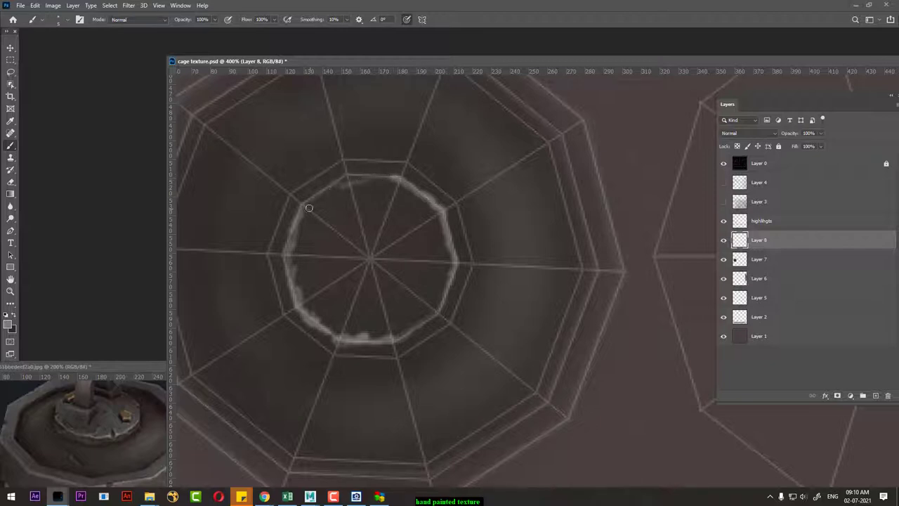
mouse_move(309, 208)
left_mouse_down()
mouse_move(345, 177)
mouse_move(388, 175)
mouse_move(332, 184)
mouse_move(304, 207)
left_mouse_up()
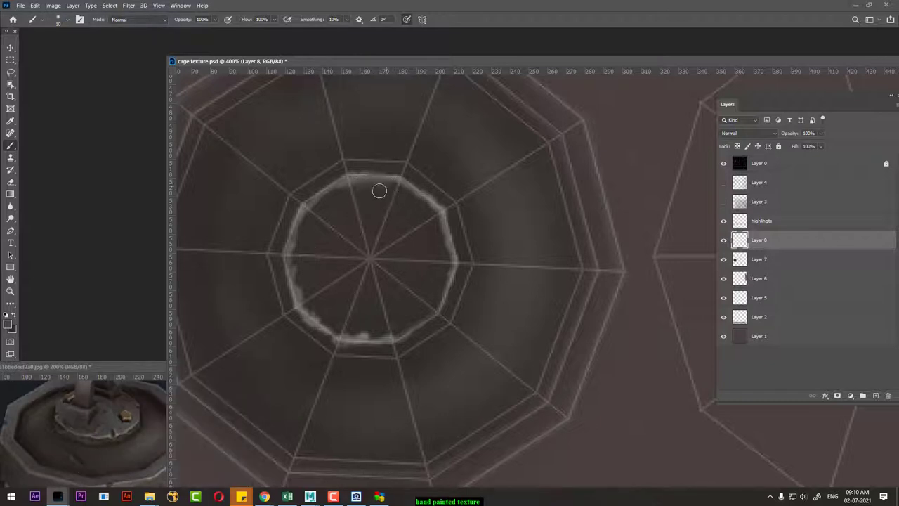
left_click_drag(186, 20, 169, 25)
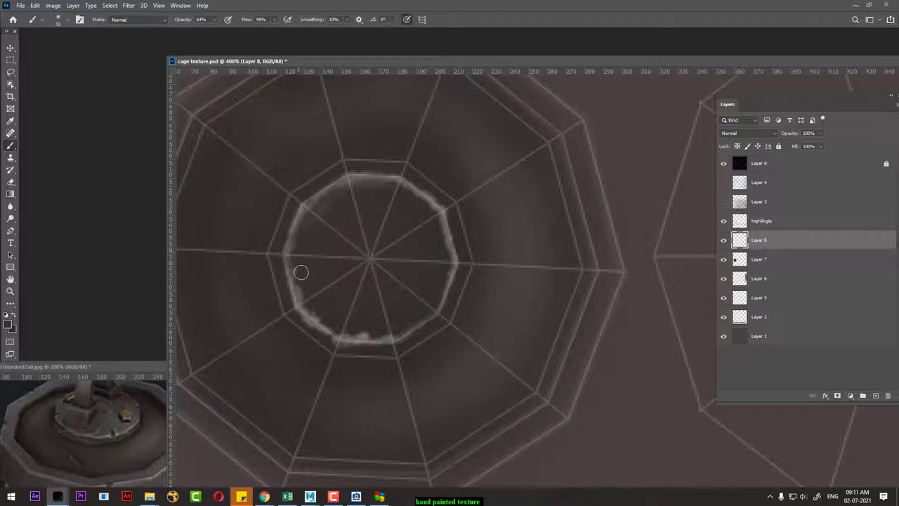
left_click_drag(329, 324, 399, 329)
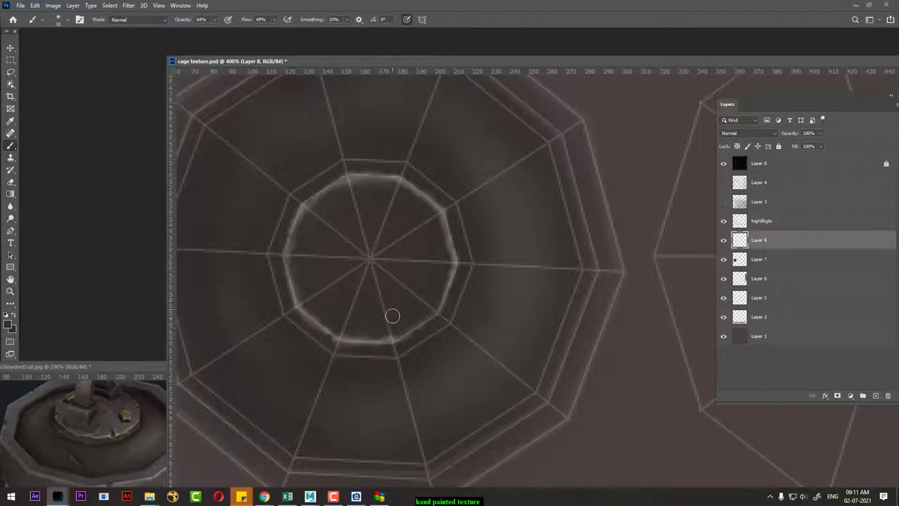
Start picking a new foreground colour for the next painting pass.
left_click(117, 459, "alt")
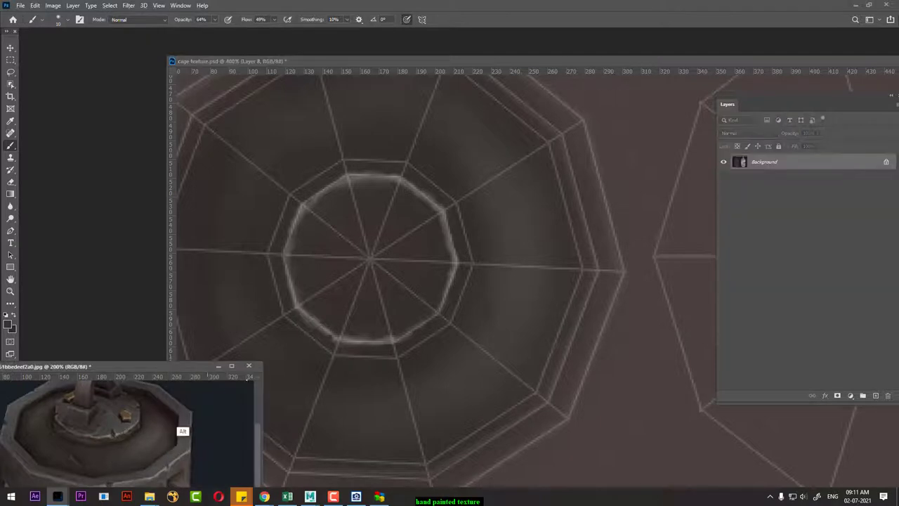
left_click(373, 336)
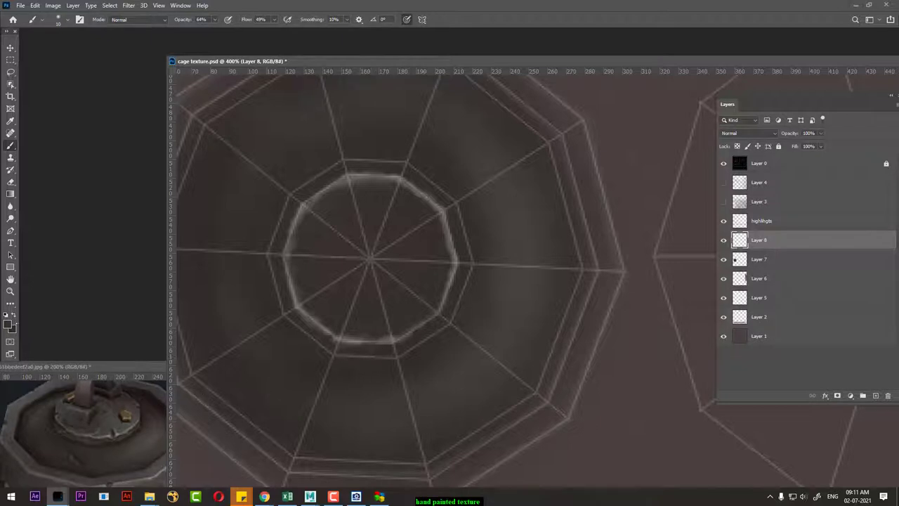
key("i")
left_click(10, 322)
Pick dark brown #28251f and paint a dent along the ring's lower edge, zoomed in.
left_click(308, 257)
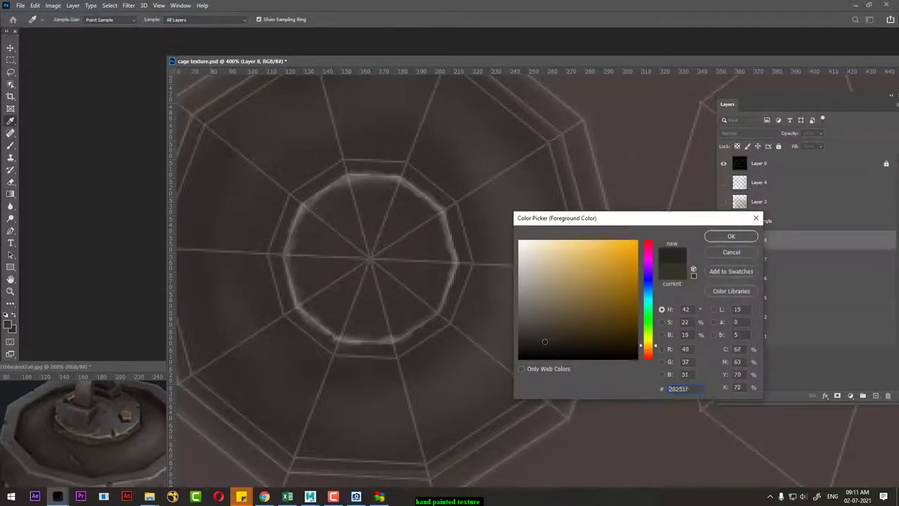
left_click(721, 238)
key("b")
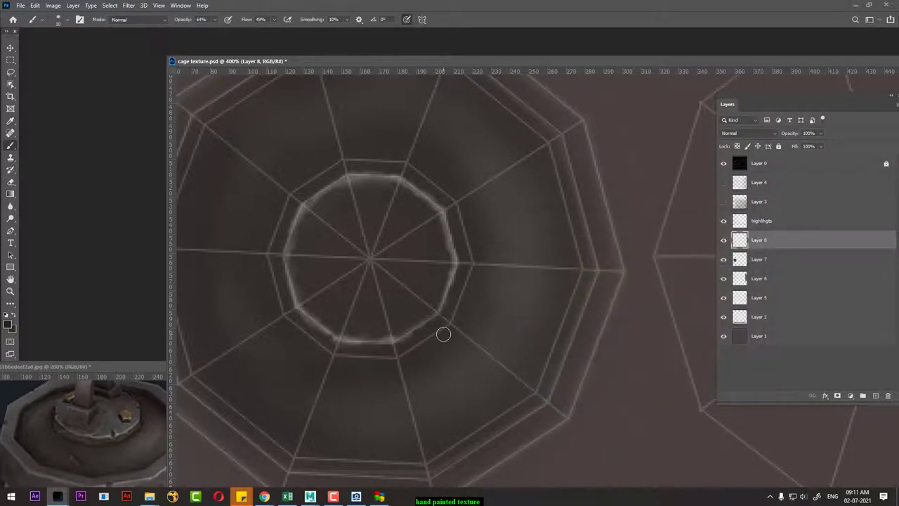
key("ctrl+equal")
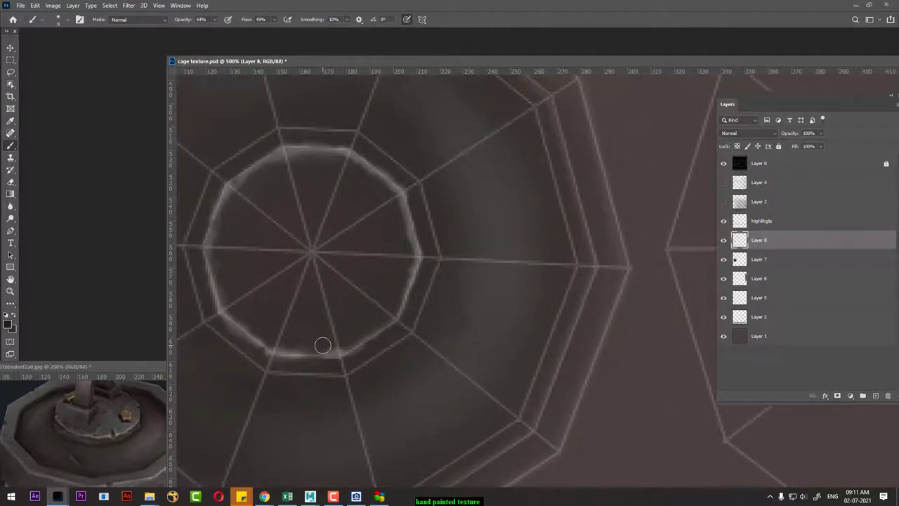
mouse_move(315, 353)
left_mouse_down()
mouse_move(335, 335)
mouse_move(316, 349)
mouse_move(324, 357)
mouse_move(452, 302)
left_mouse_up()
scroll(330, 355, "up", 1)
scroll(442, 314, "up", 1)
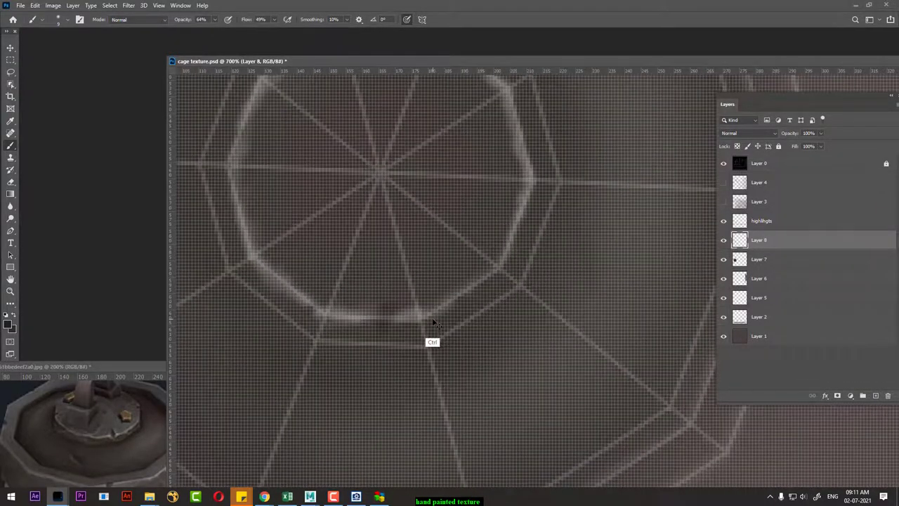
scroll(432, 323, "down", 2)
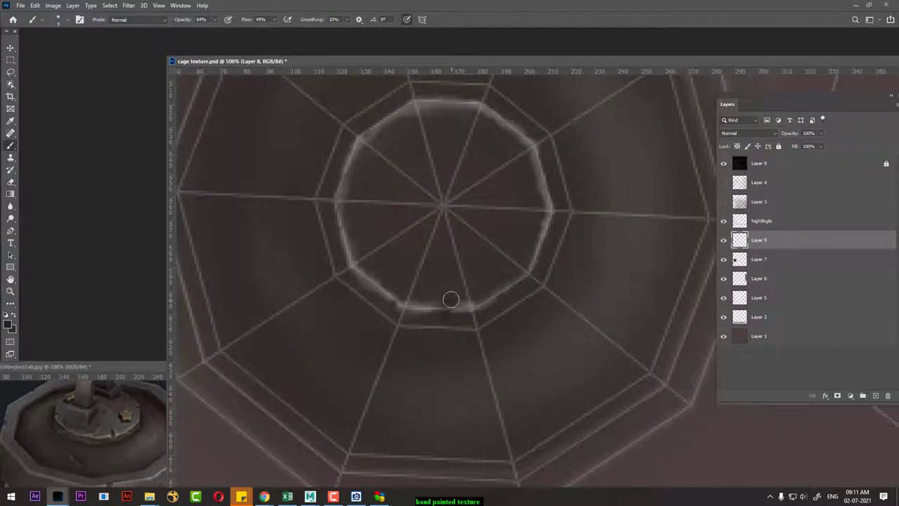
Add smaller, darker dents with a reduced brush, then hide the Layer 0 wireframe to check them.
left_click(430, 308, "alt")
key("bracketleft")
key("bracketleft")
left_click(387, 302, "alt")
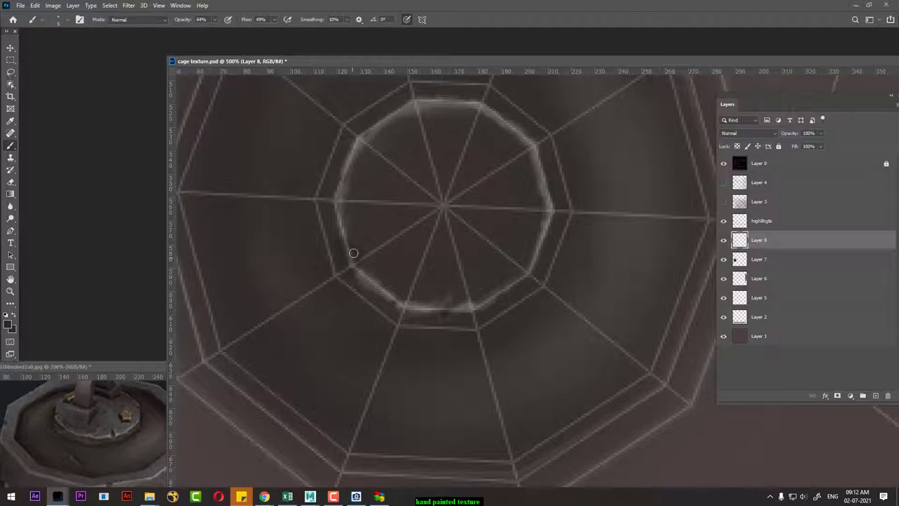
left_click(724, 163)
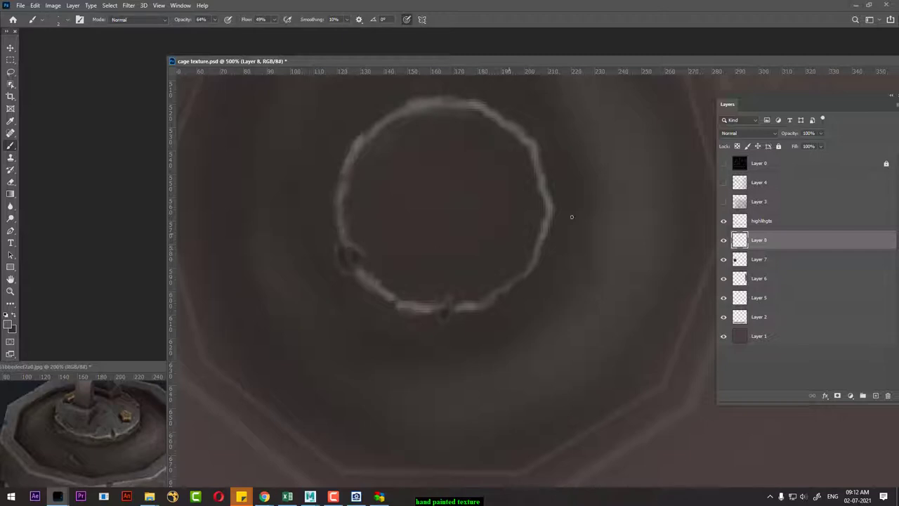
Show the wireframe again and paint a reference-sampled dark tone along the lower-left inner octagon edge.
left_click(724, 163)
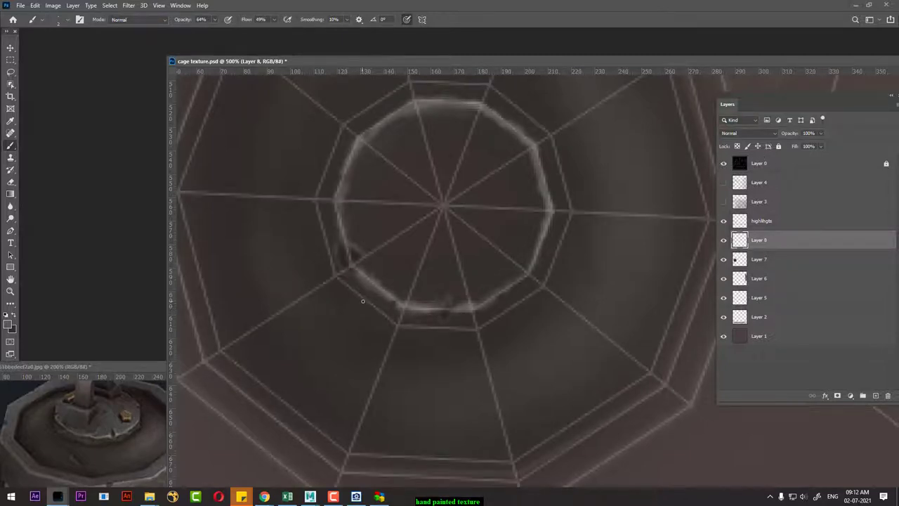
key("alt")
left_click(83, 435, "alt")
left_click_drag(370, 291, 381, 311)
Sample more dark tones from the reference and paint shading along the cage edges toward the left.
left_click(107, 437, "alt")
key("alt")
left_click(108, 439, "alt")
mouse_move(337, 134)
left_mouse_down()
mouse_move(315, 203)
mouse_move(341, 278)
mouse_move(393, 323)
mouse_move(432, 327)
left_mouse_up()
scroll(572, 194, "up", 1)
scroll(574, 258, "up", 3)
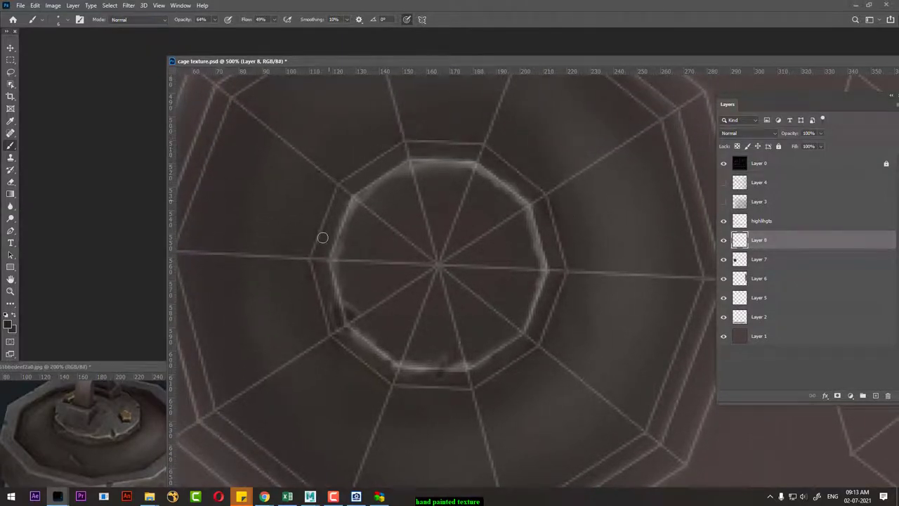
Hide the wireframe, zoom out to 300%, and switch to Maya.
left_click(724, 163)
key("ctrl+minus")
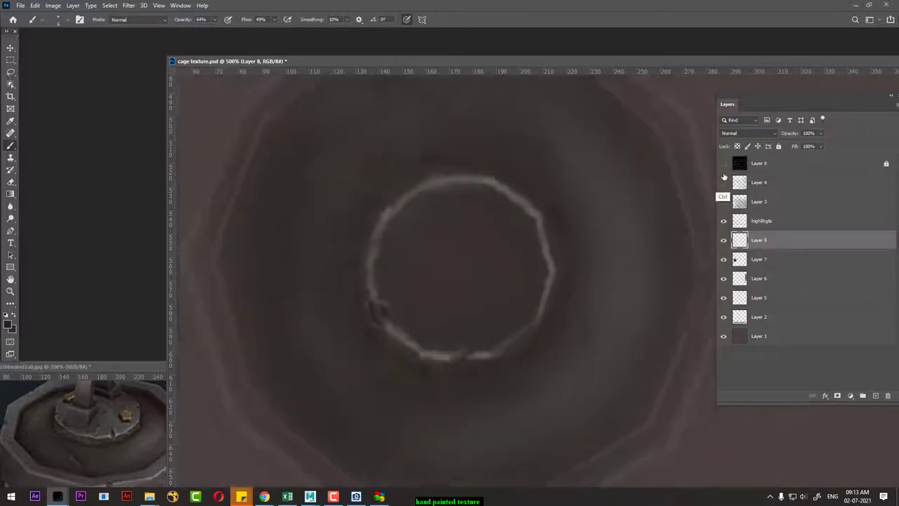
key("ctrl+minus")
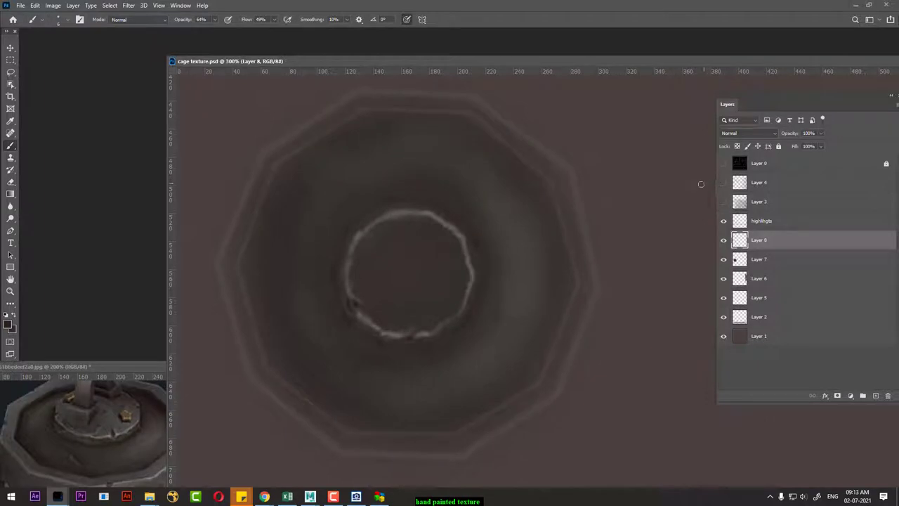
mouse_move(310, 497)
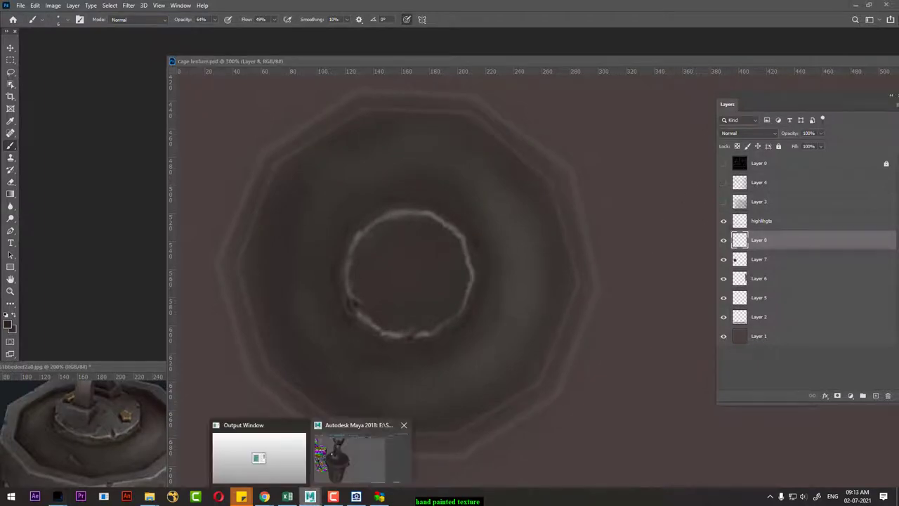
left_click(358, 457)
Tumble Maya's perspective view around the lantern to check the darker-dented top ring, then return to Photoshop.
left_click(304, 289)
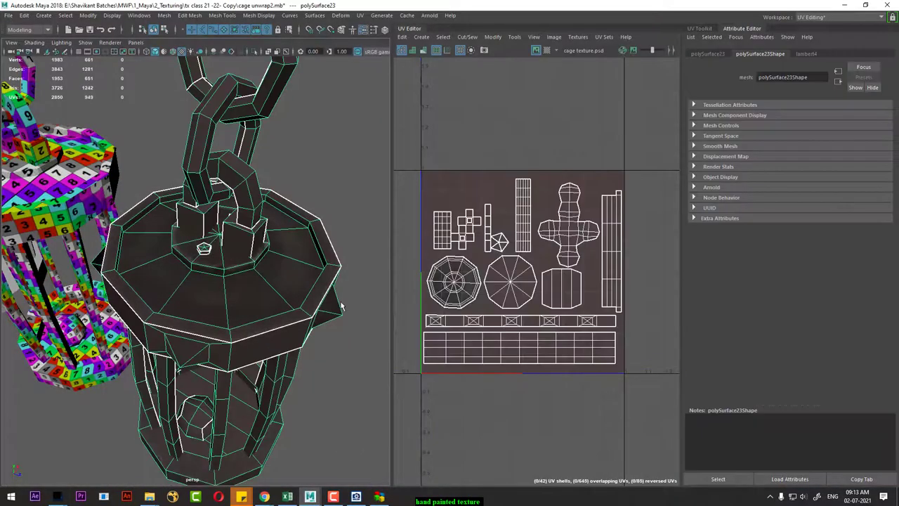
left_click(322, 197)
mouse_move(344, 182)
left_mouse_down()
mouse_move(371, 194)
mouse_move(275, 233)
mouse_move(263, 227)
mouse_move(261, 257)
mouse_move(134, 263)
mouse_move(250, 257)
mouse_move(236, 252)
left_mouse_up()
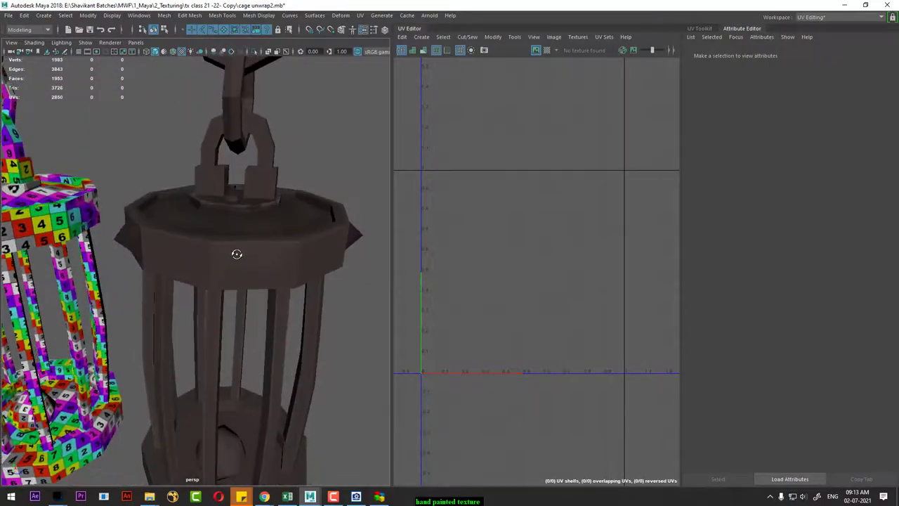
key("alt+Tab")
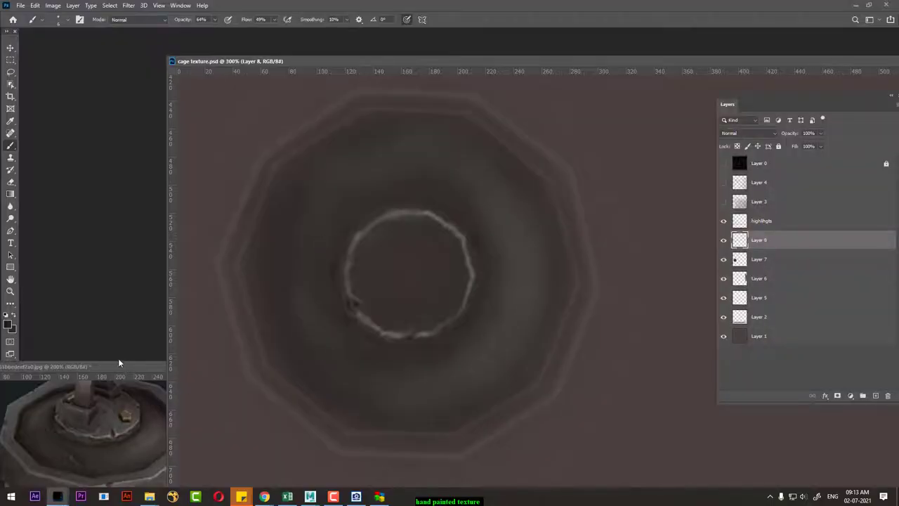
Compare the painted octagonal lid against the Layer 0 UV wireframe, hide it, then switch to Maya.
mouse_move(109, 366)
left_mouse_down()
mouse_move(68, 280)
mouse_move(97, 283)
left_mouse_up()
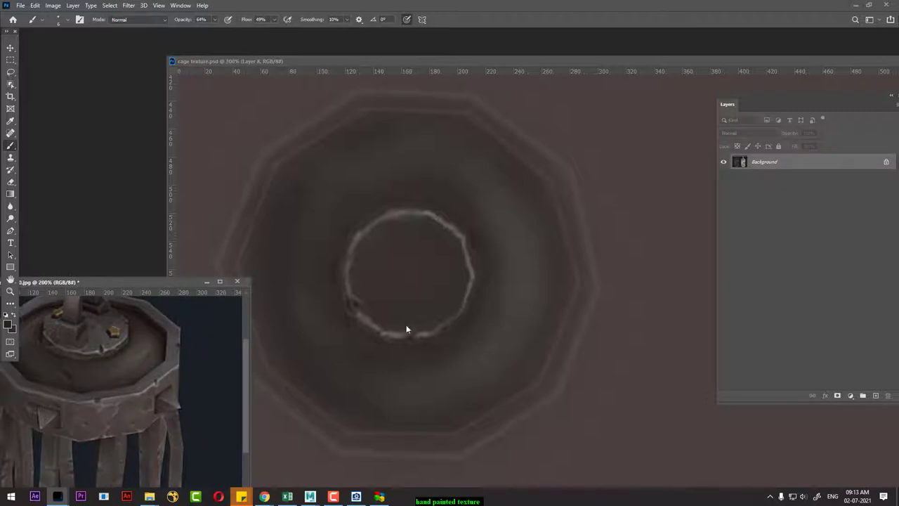
left_click(569, 260)
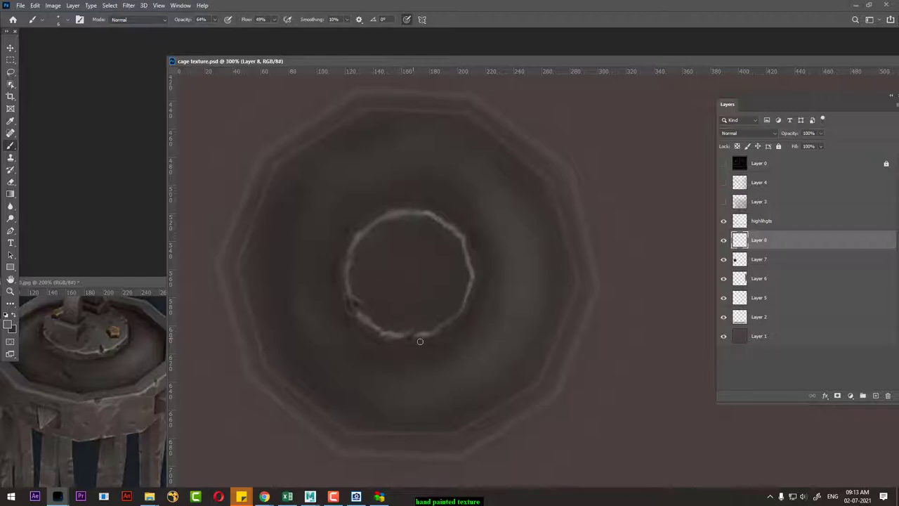
left_click(723, 163)
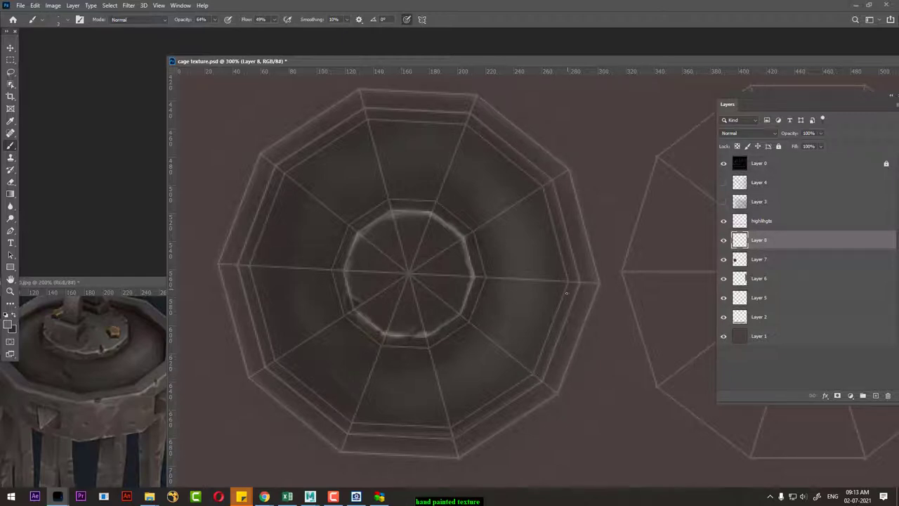
left_click(724, 163)
left_click(721, 165)
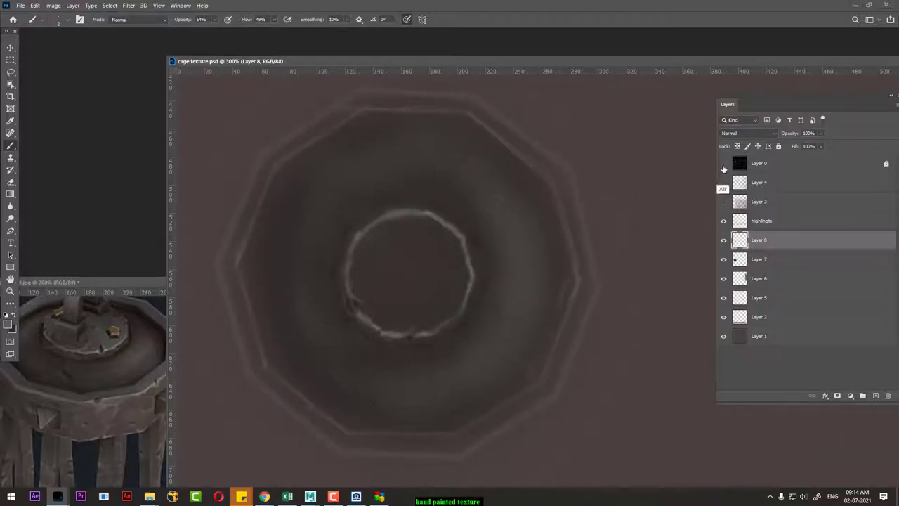
key("alt+Tab")
key("alt+Tab")
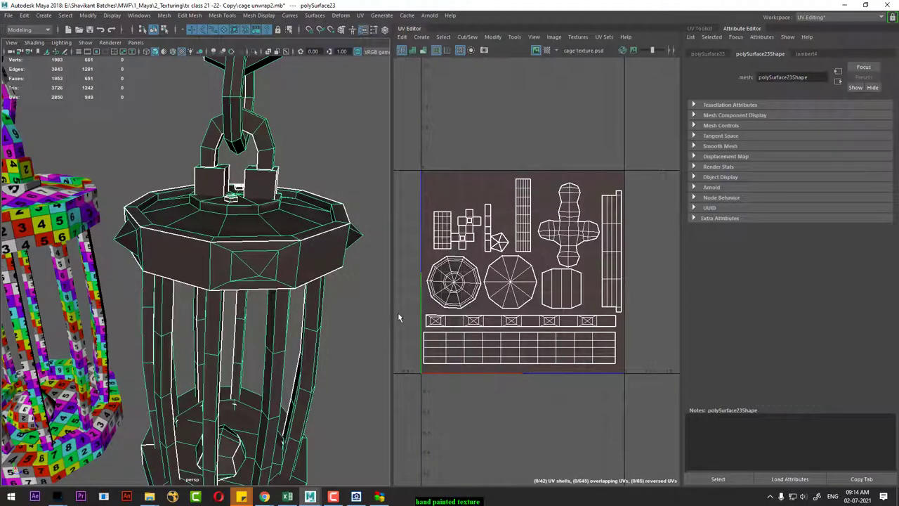
Orbit around the textured cage lid in Maya's perspective view, then return to Photoshop.
left_click_drag(373, 334, 360, 323)
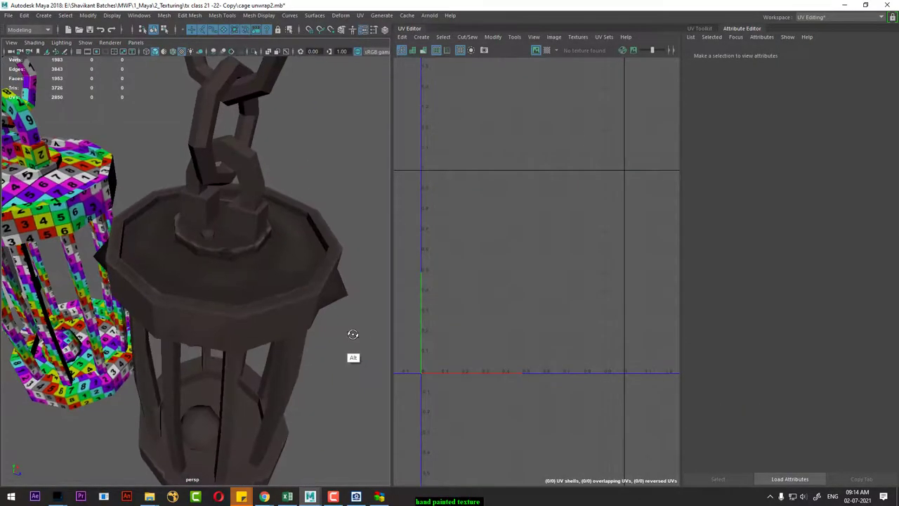
key("alt+Tab")
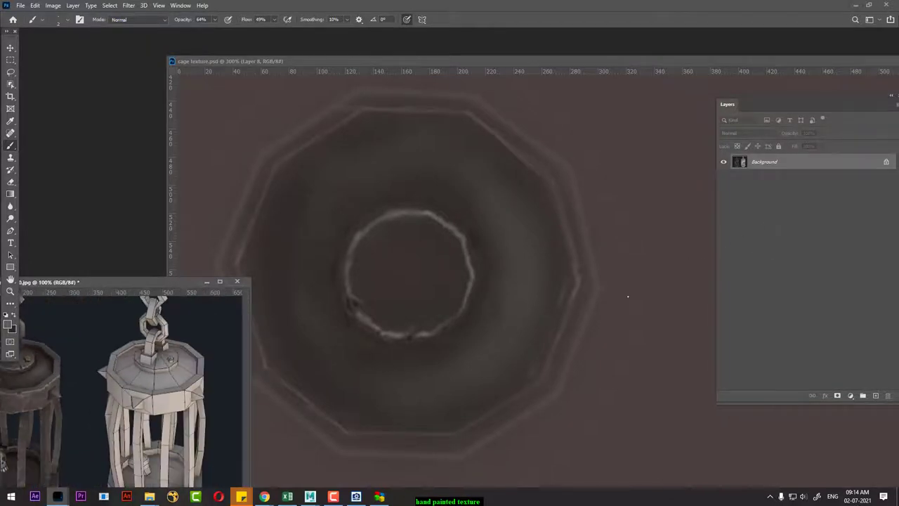
With the wireframe shown, paint darker shading inside the lid's outer rim on Layer 8, then hide the wireframe.
scroll(138, 422, "up", 1)
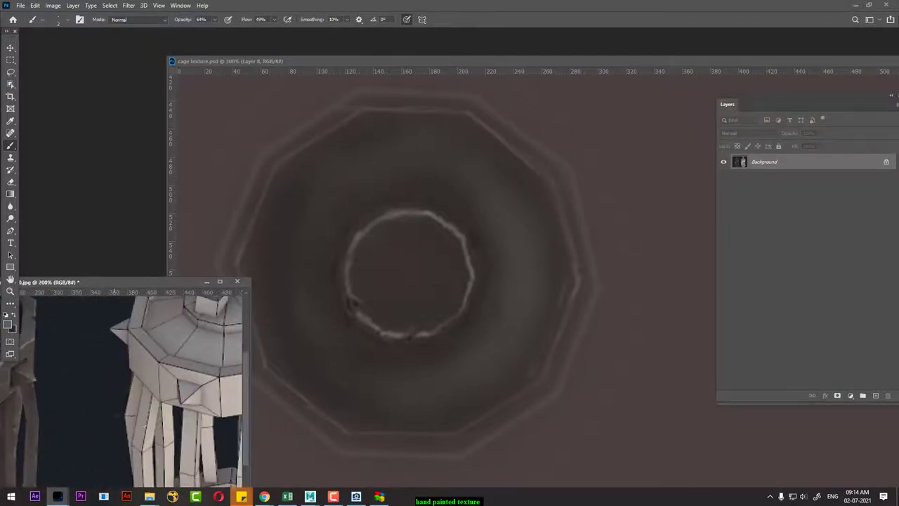
left_click_drag(144, 395, 217, 418)
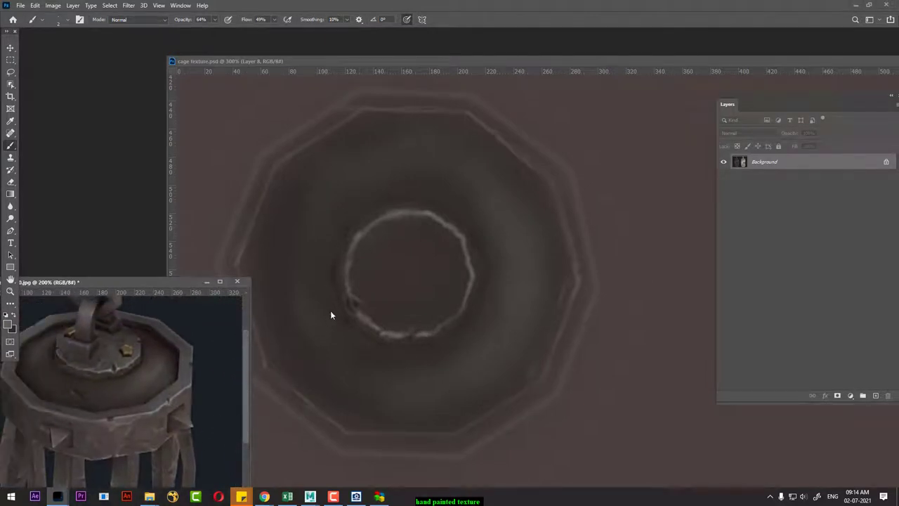
left_click(472, 242)
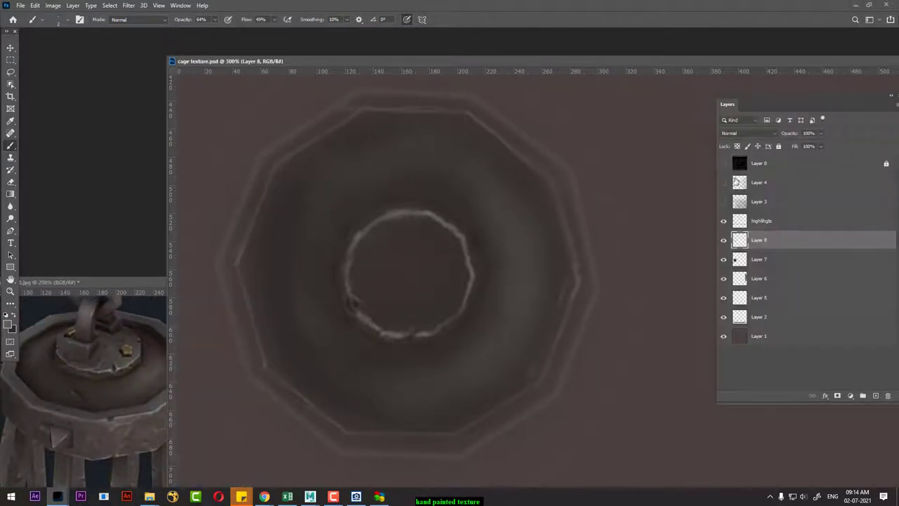
left_click(724, 164)
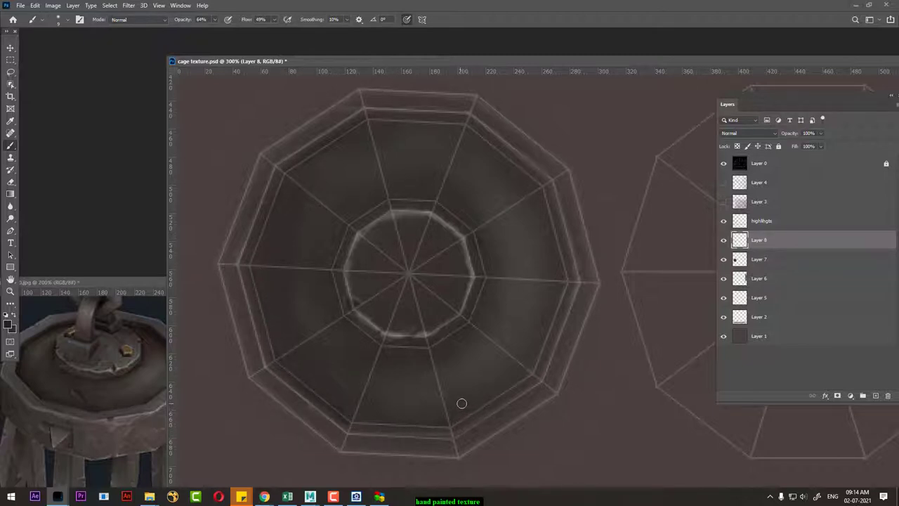
key("bracketright")
key("bracketright")
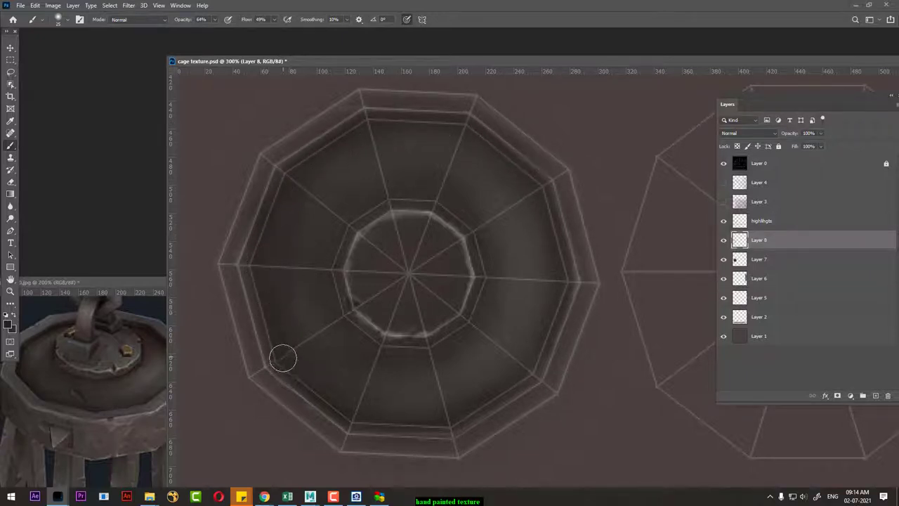
left_click(721, 166)
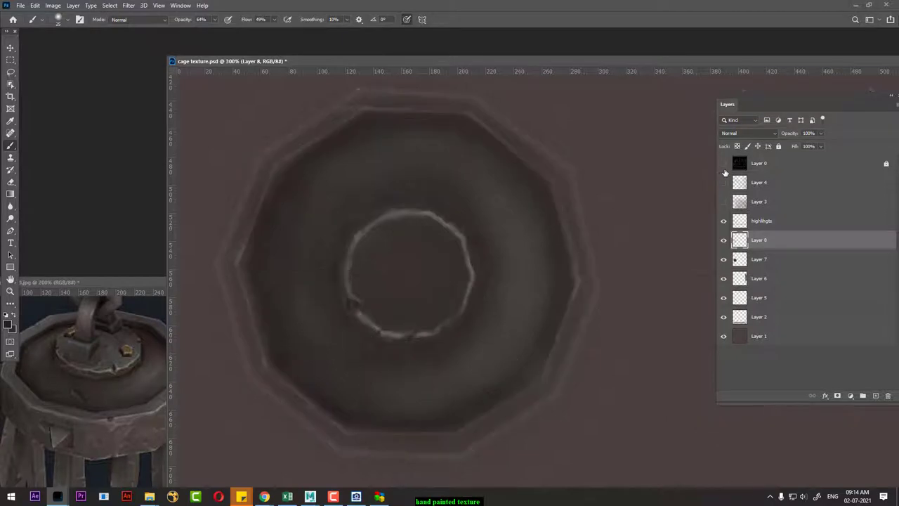
key("ctrl")
key("bracketleft")
key("bracketleft")
key("bracketleft")
scroll(712, 341, "down", 1, "alt")
Show the UV wireframe and frame the layout with the long right-edge strip uncovered.
left_click_drag(717, 357, 393, 312)
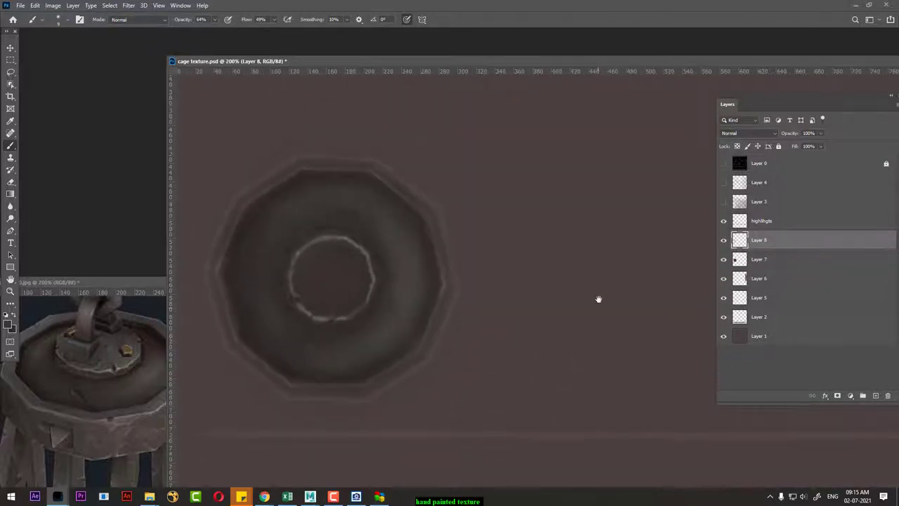
left_click(724, 163)
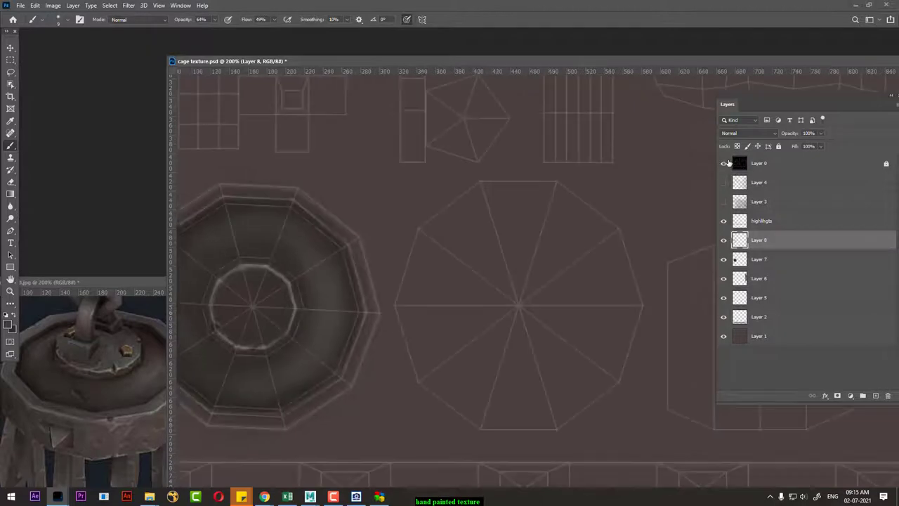
key("ctrl+minus")
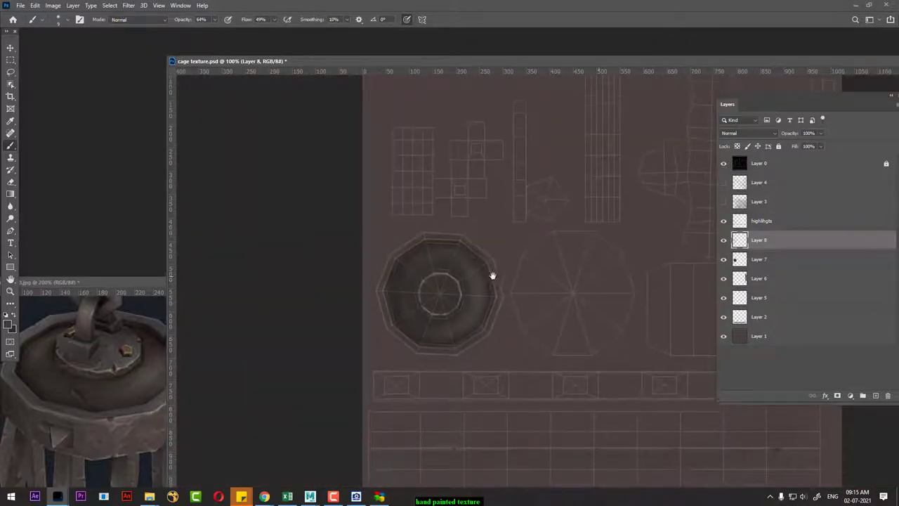
left_click_drag(492, 275, 553, 266)
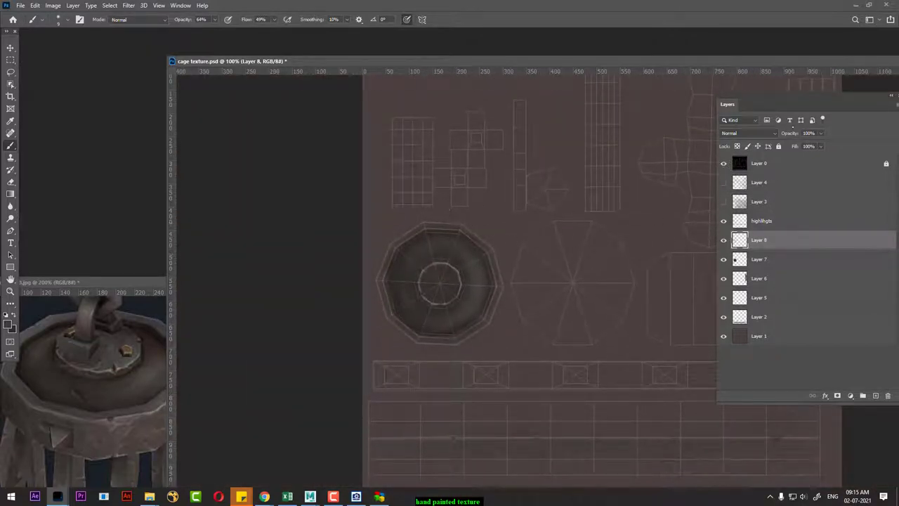
left_click_drag(801, 95, 613, 159)
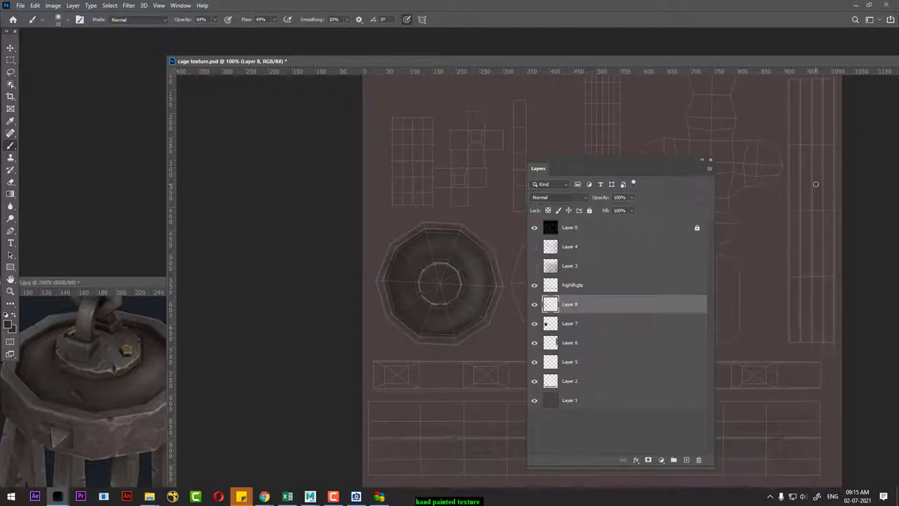
With a larger brush, paint dark vertical streaks on the right strip using the lid ring's colour, then hide the wireframe.
key("bracketright")
key("bracketright")
key("bracketright")
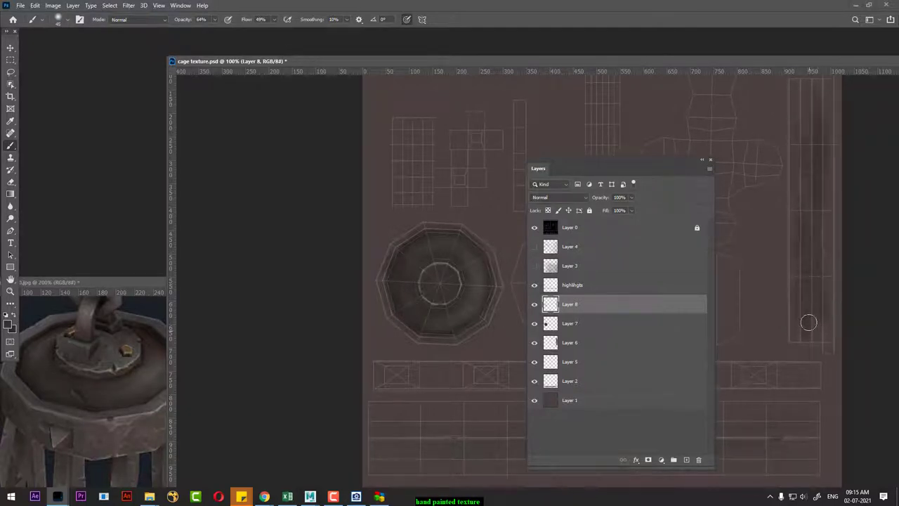
key("alt")
left_click(458, 266, "alt")
scroll(788, 168, "up", 2)
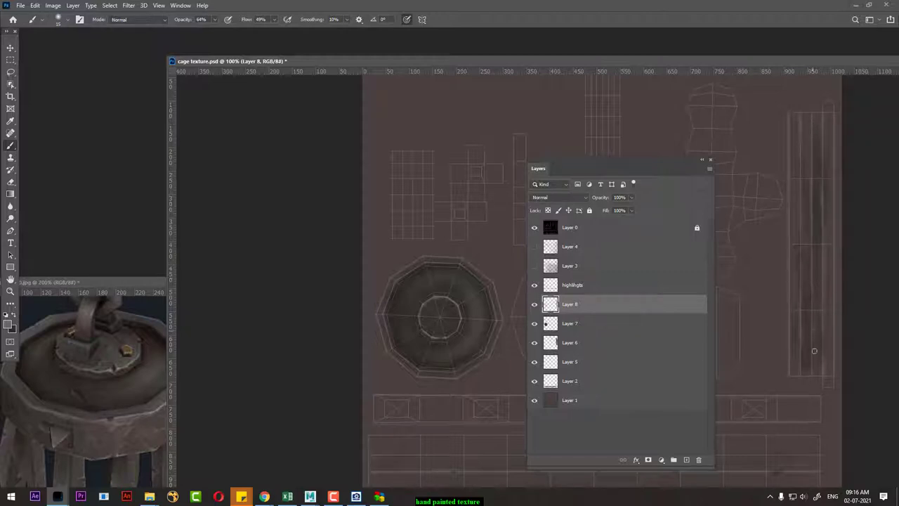
left_click(534, 228)
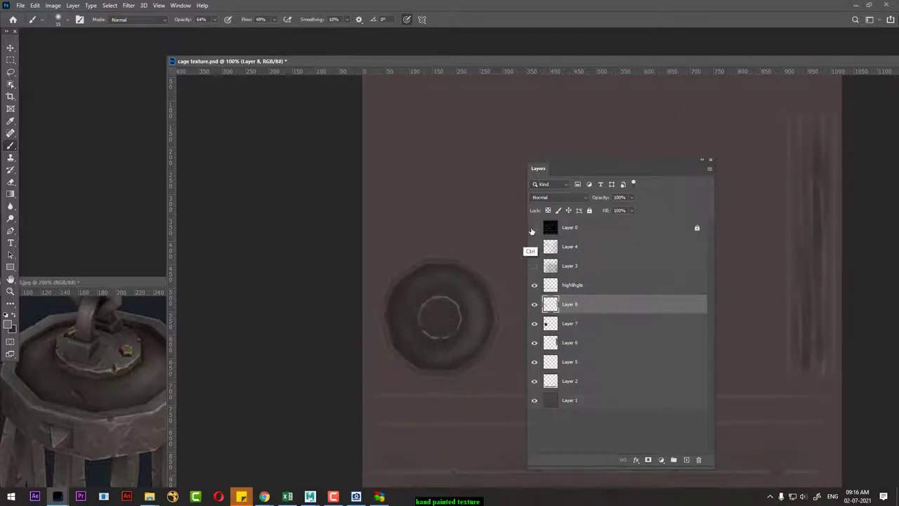
key("alt+Tab")
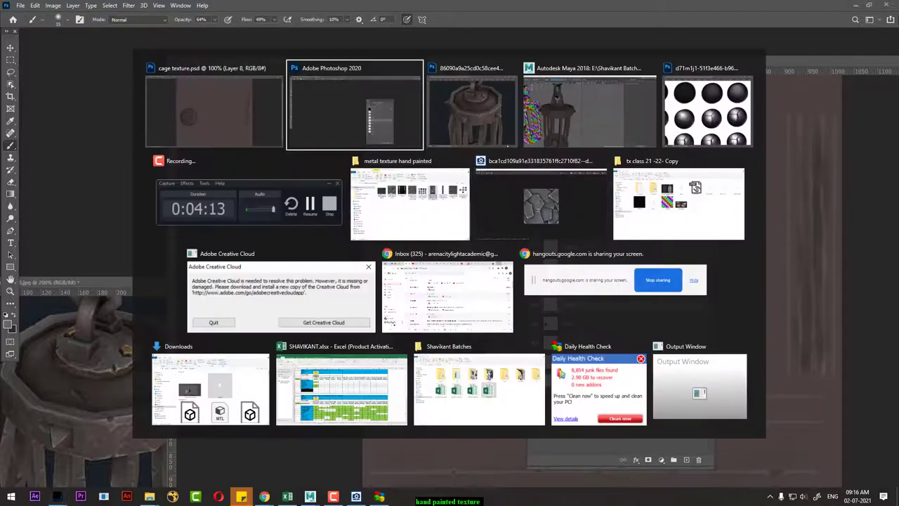
In Maya, deselect the lantern and orbit around it to preview the shaded cage bars.
left_click(561, 112)
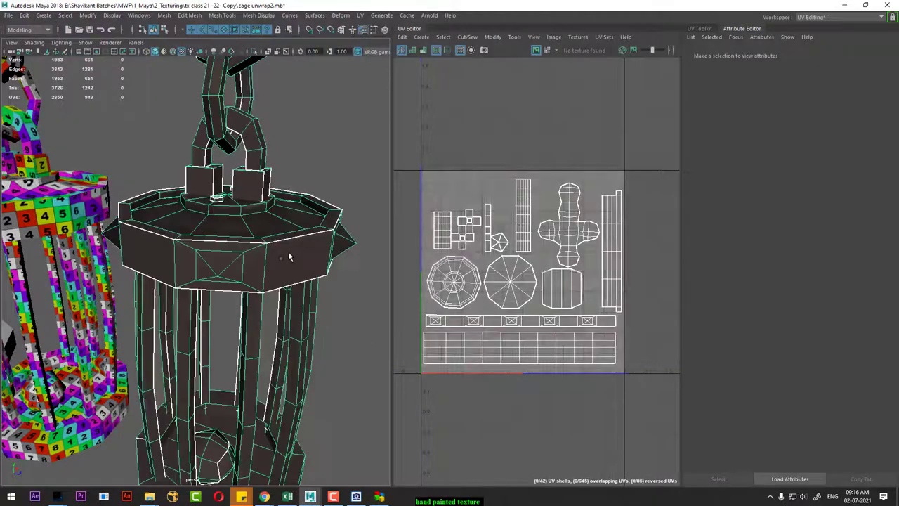
left_click(337, 318)
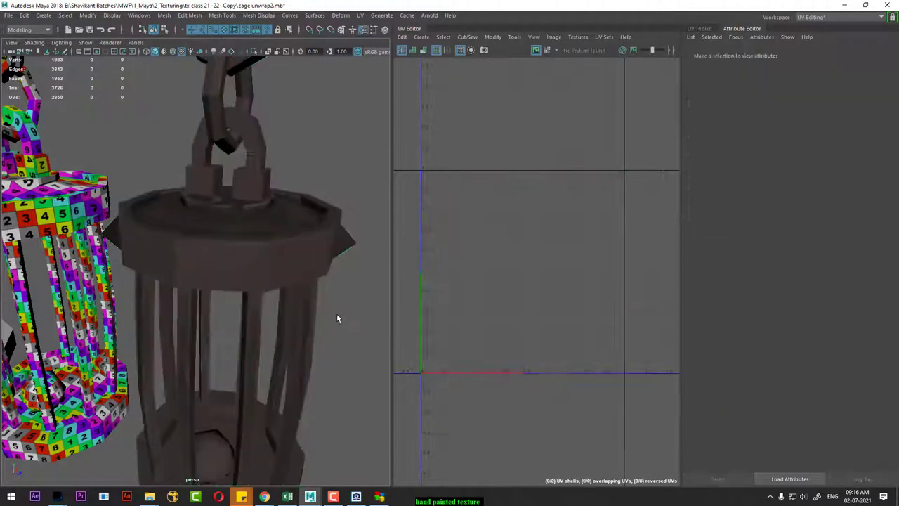
scroll(333, 350, "down", 3)
mouse_move(295, 331)
left_mouse_down()
mouse_move(309, 341)
mouse_move(277, 323)
left_mouse_up()
scroll(320, 340, "up", 3)
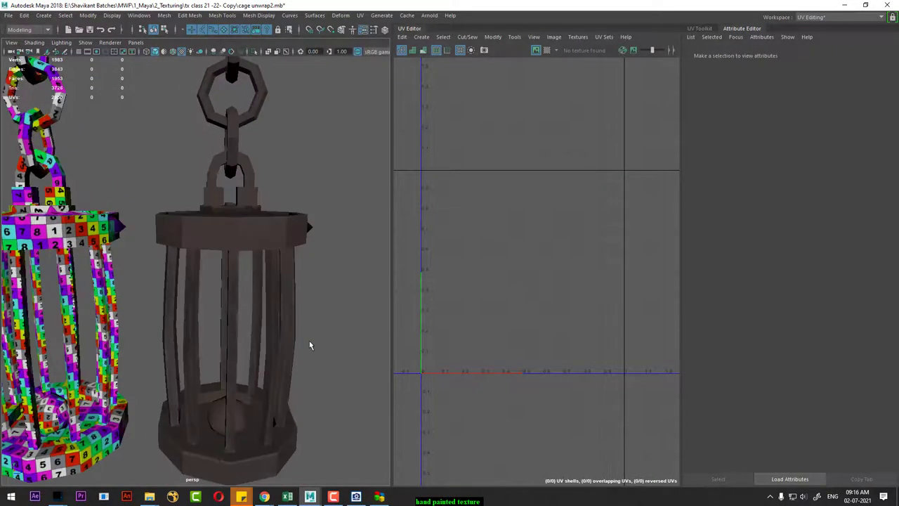
mouse_move(321, 345)
left_mouse_down()
mouse_move(237, 337)
mouse_move(293, 356)
mouse_move(297, 297)
mouse_move(337, 327)
mouse_move(334, 339)
mouse_move(329, 255)
mouse_move(311, 297)
mouse_move(271, 229)
left_mouse_up()
left_click_drag(250, 177, 265, 190)
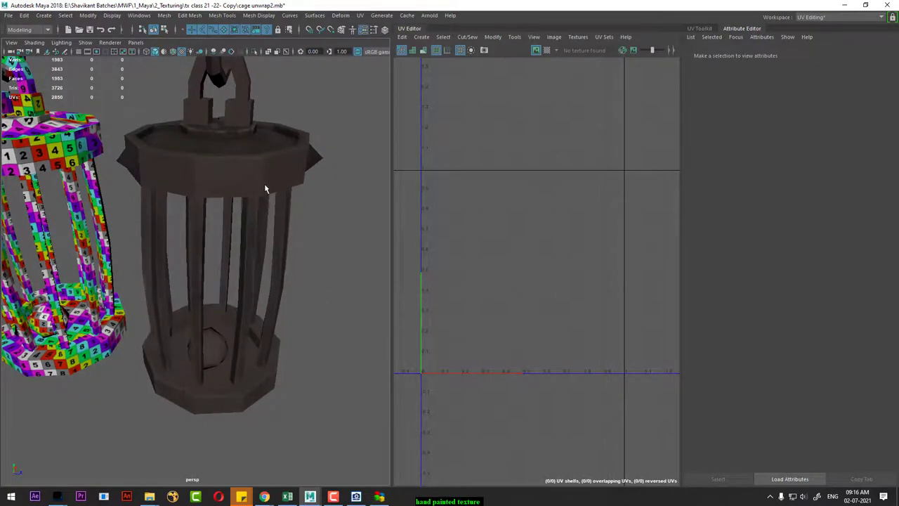
key("alt+Tab")
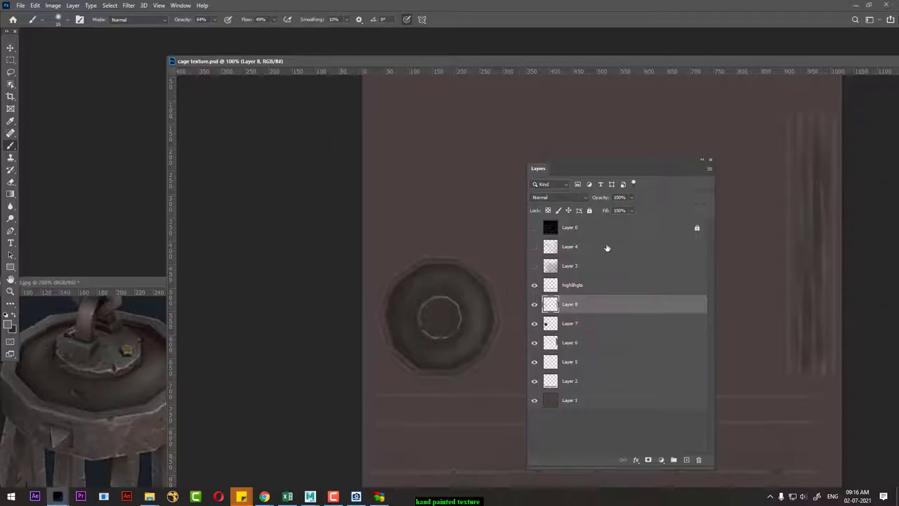
Turn Layer 0's wireframe back on, pan up to the lower strips, and park the Layers panel upper left.
left_click(534, 228)
left_click_drag(602, 168, 671, 167)
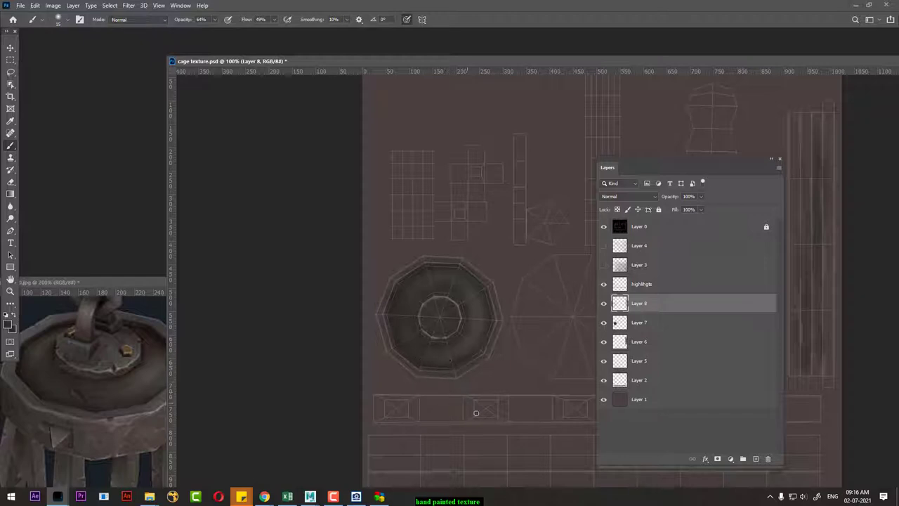
left_click_drag(518, 371, 437, 309)
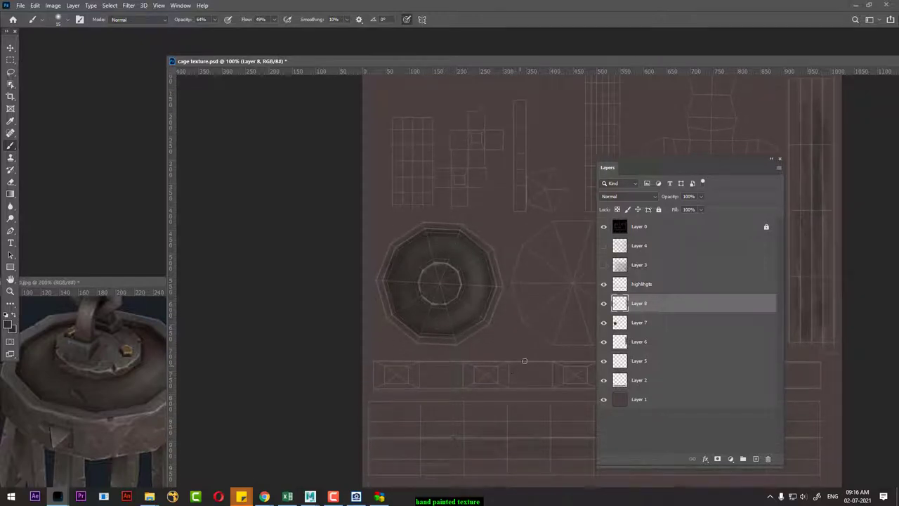
left_click_drag(664, 159, 253, 50)
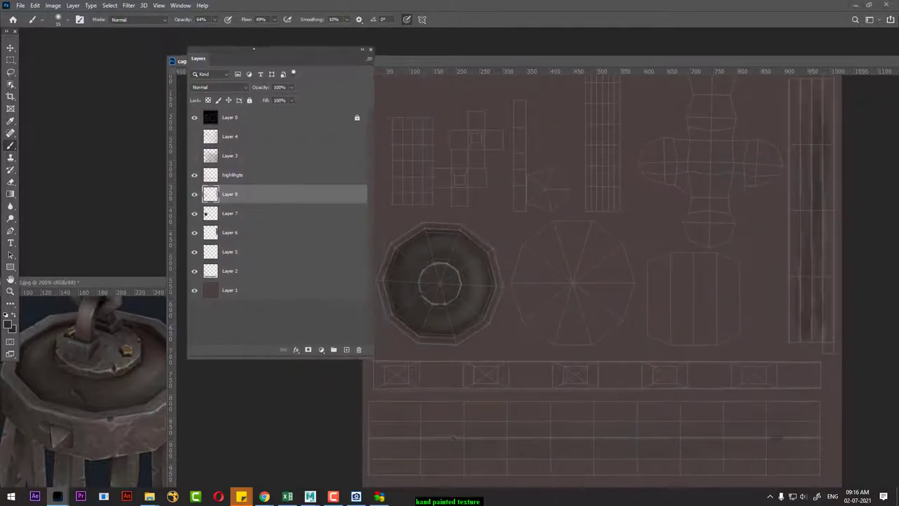
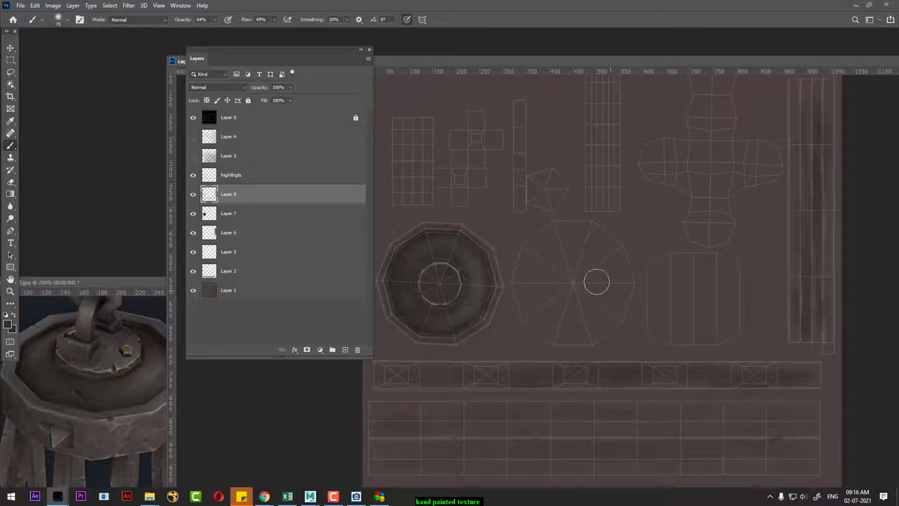
Darken the octagon, cross, strip and star islands, resizing the brush from about 200 to 90.
key("bracketright")
key("bracketright")
key("bracketright")
left_click_drag(582, 271, 568, 251)
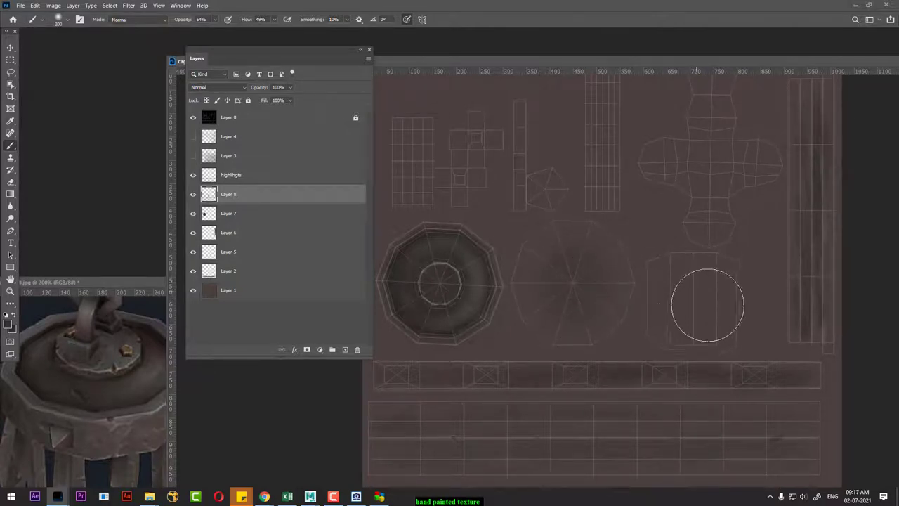
key("bracketleft")
key("bracketleft")
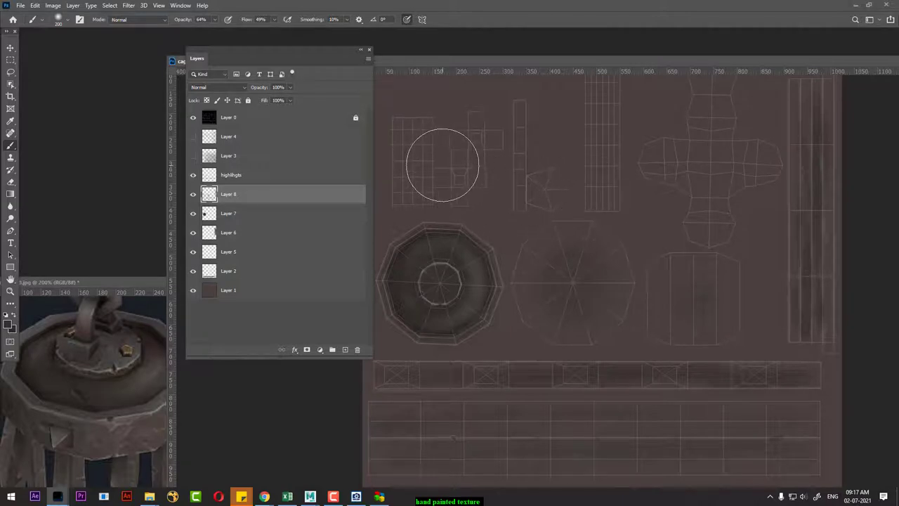
key("bracketleft")
key("bracketleft")
key("bracketleft")
mouse_move(404, 153)
left_mouse_down()
mouse_move(439, 149)
mouse_move(471, 112)
mouse_move(445, 195)
mouse_move(515, 116)
mouse_move(527, 192)
mouse_move(554, 186)
left_mouse_up()
left_click_drag(609, 119, 608, 160)
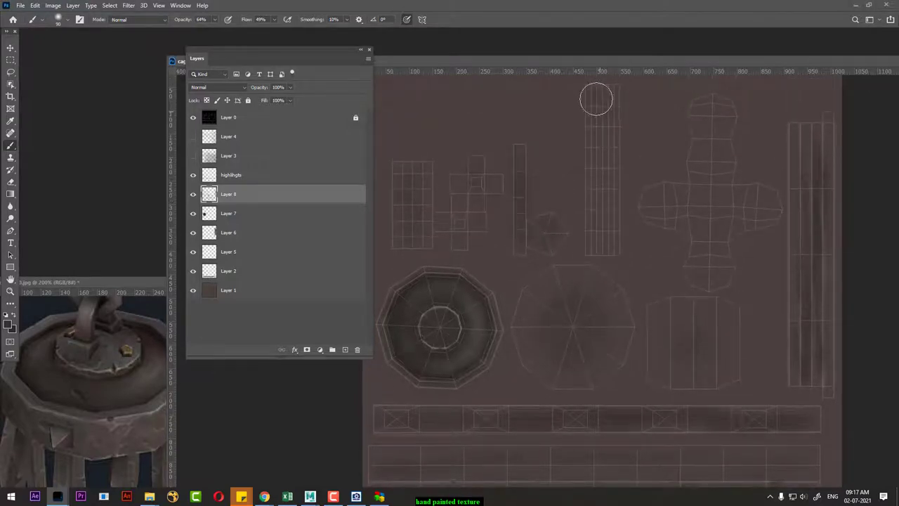
left_click_drag(596, 96, 605, 241)
key("ctrl+z")
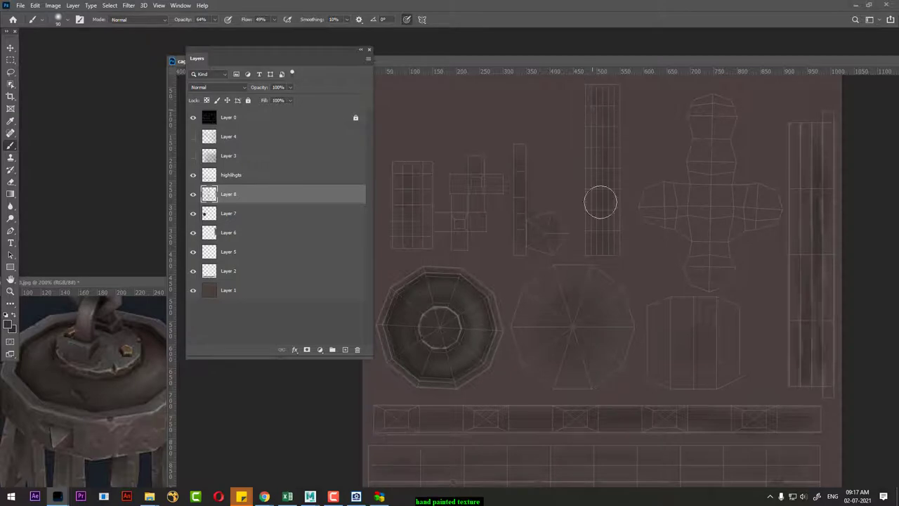
Shade the star centre and the cross arms, then paint the tall grid island in the ring's sampled colour.
mouse_move(555, 294)
left_mouse_down()
mouse_move(588, 355)
mouse_move(554, 281)
mouse_move(636, 325)
mouse_move(682, 306)
mouse_move(705, 335)
mouse_move(716, 376)
mouse_move(692, 307)
left_mouse_up()
mouse_move(713, 125)
left_mouse_down()
mouse_move(712, 176)
mouse_move(664, 190)
mouse_move(680, 215)
mouse_move(712, 219)
left_mouse_up()
key("alt")
left_click(403, 315, "alt")
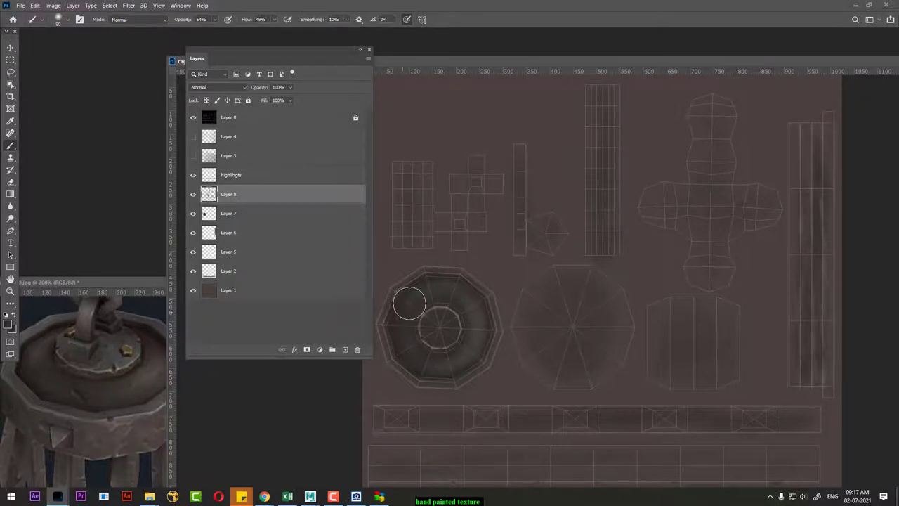
mouse_move(401, 171)
left_mouse_down()
mouse_move(419, 234)
mouse_move(426, 194)
mouse_move(452, 180)
mouse_move(485, 199)
mouse_move(452, 231)
left_mouse_up()
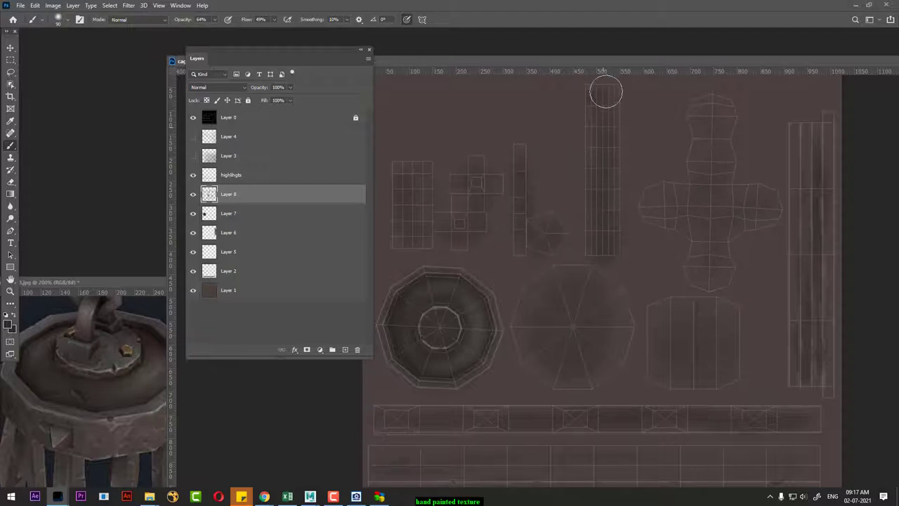
mouse_move(604, 89)
left_mouse_down()
mouse_move(700, 101)
mouse_move(712, 142)
mouse_move(664, 208)
mouse_move(704, 276)
mouse_move(751, 201)
mouse_move(690, 280)
mouse_move(712, 145)
mouse_move(695, 187)
mouse_move(676, 194)
mouse_move(685, 230)
mouse_move(712, 271)
mouse_move(750, 185)
mouse_move(723, 111)
mouse_move(722, 197)
left_mouse_up()
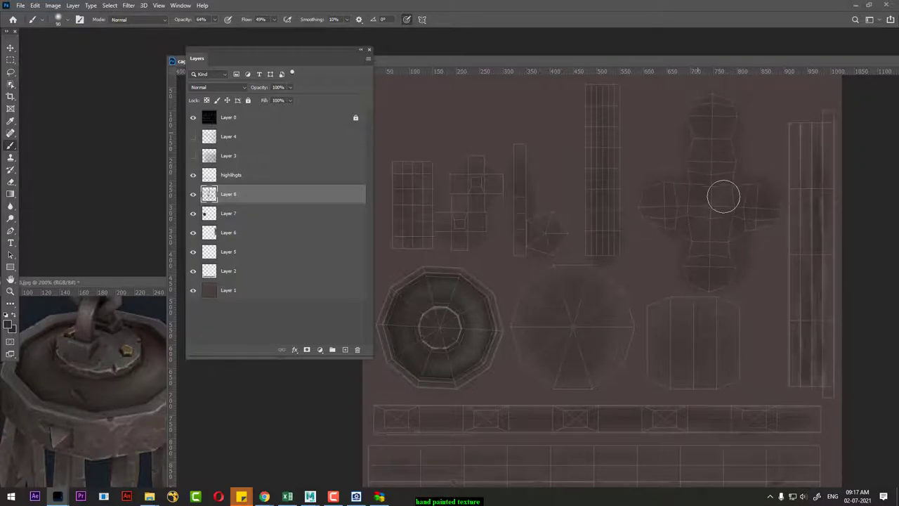
Darken the bottom of the ring island and even out the octagon's shading with a resampled ring colour.
left_click(435, 335, "alt")
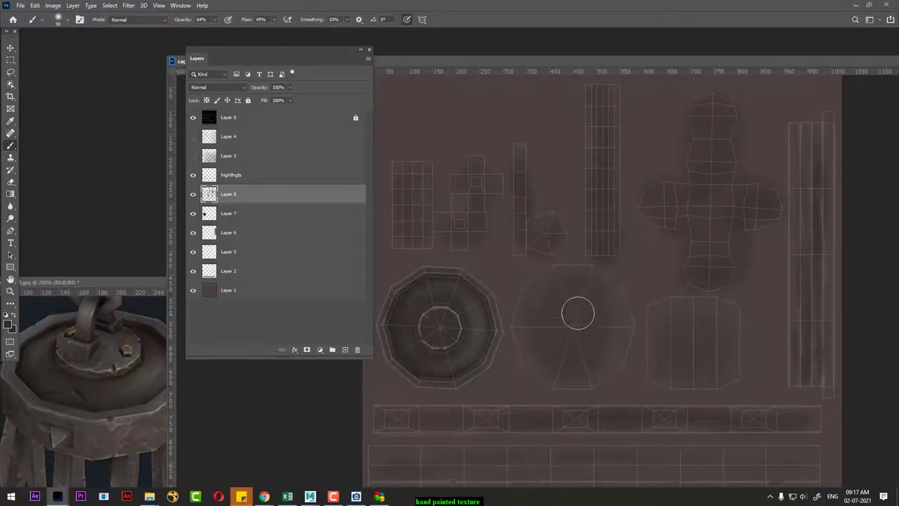
left_click_drag(414, 355, 407, 381)
mouse_move(574, 304)
left_mouse_down()
mouse_move(592, 295)
mouse_move(567, 356)
mouse_move(584, 356)
mouse_move(579, 375)
mouse_move(606, 343)
mouse_move(543, 305)
mouse_move(568, 352)
left_mouse_up()
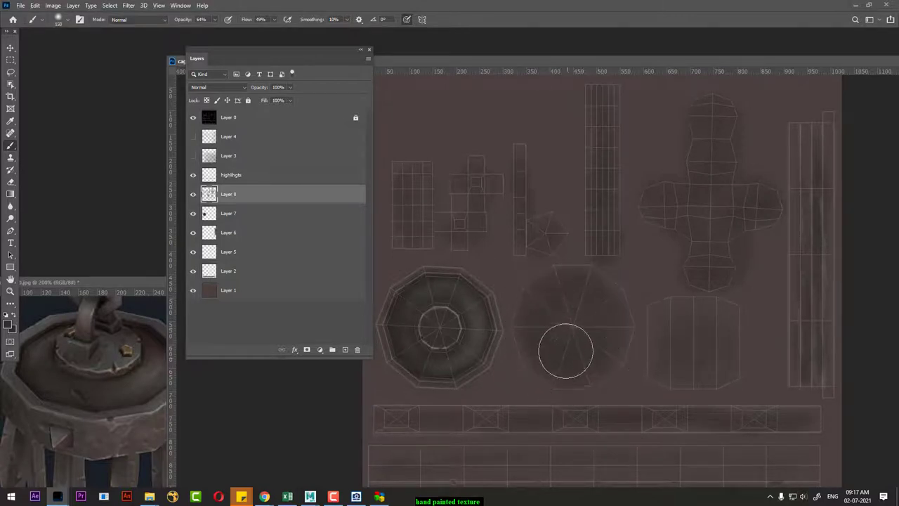
mouse_move(558, 317)
left_mouse_down()
mouse_move(576, 316)
mouse_move(542, 326)
left_mouse_up()
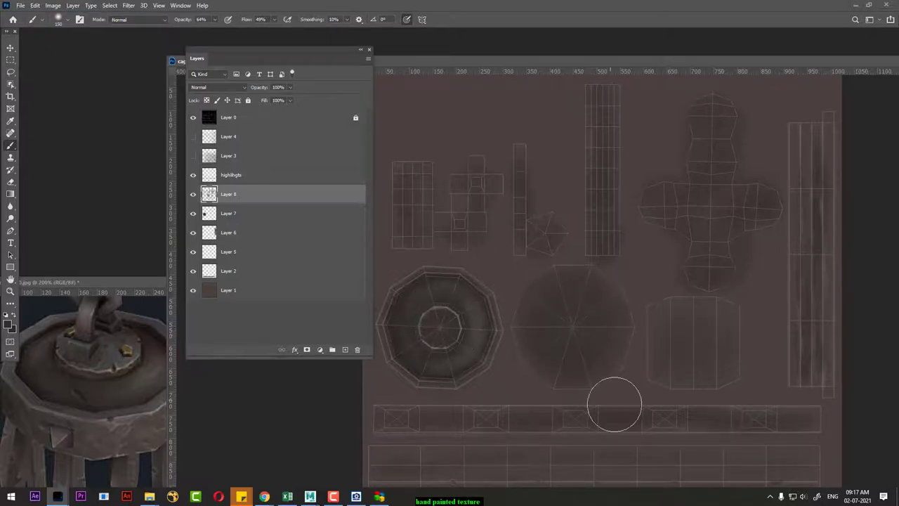
left_click_drag(581, 363, 581, 320)
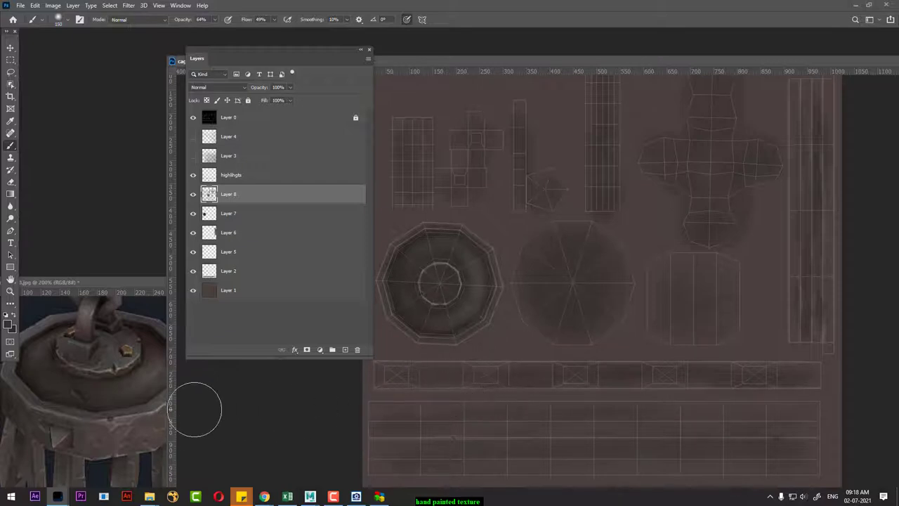
key("alt")
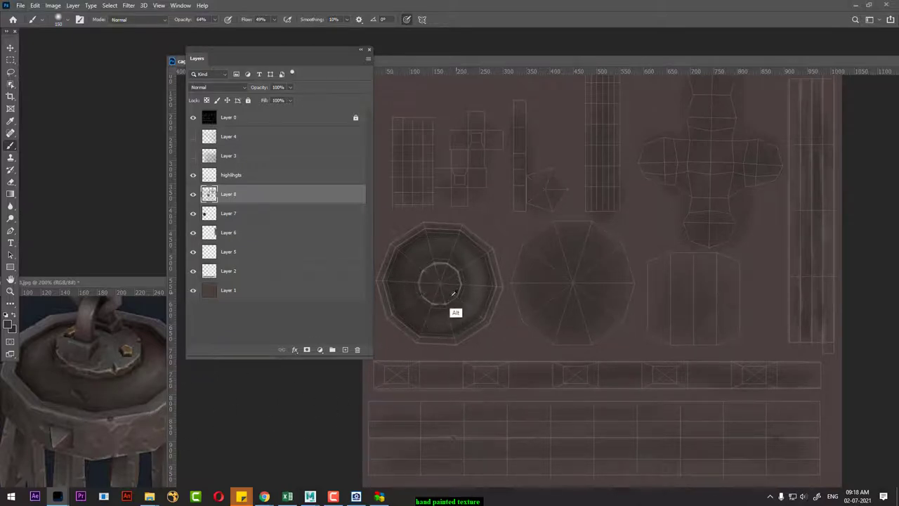
Zoom to the ring island, shrink the brush to a tiny size and briefly show Layer 0.
scroll(512, 357, "up", 5)
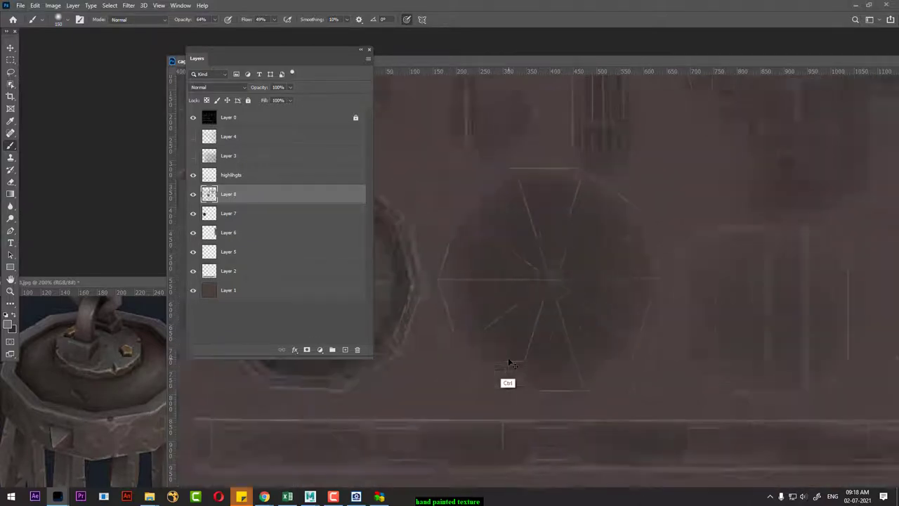
left_click_drag(441, 368, 688, 321)
key("alt")
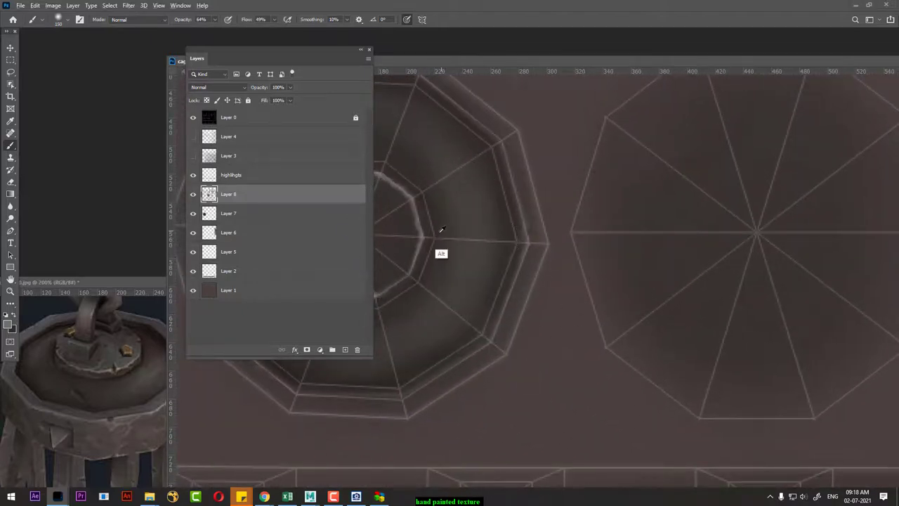
scroll(578, 287, "down", 2)
scroll(443, 363, "down", 2)
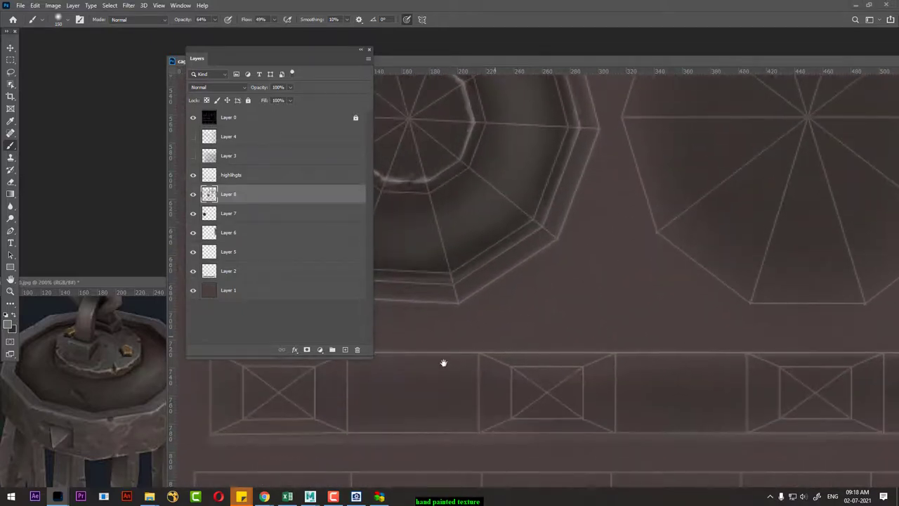
key("bracketleft")
key("bracketleft")
key("bracketleft")
key("bracketleft")
key("bracketleft")
key("bracketleft")
key("bracketleft")
key("bracketleft")
key("bracketleft")
left_click(194, 117)
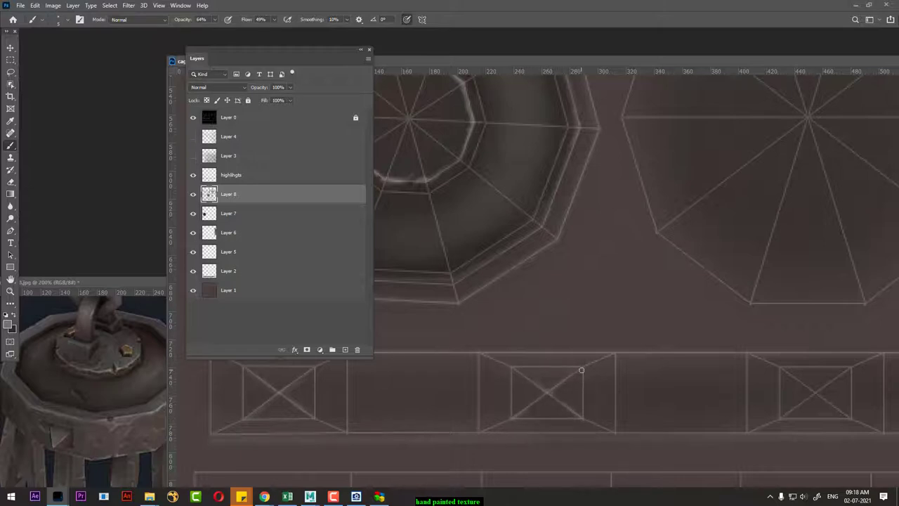
Pan right along the bottom strips and glance at the reference render document.
left_click_drag(667, 387, 596, 370)
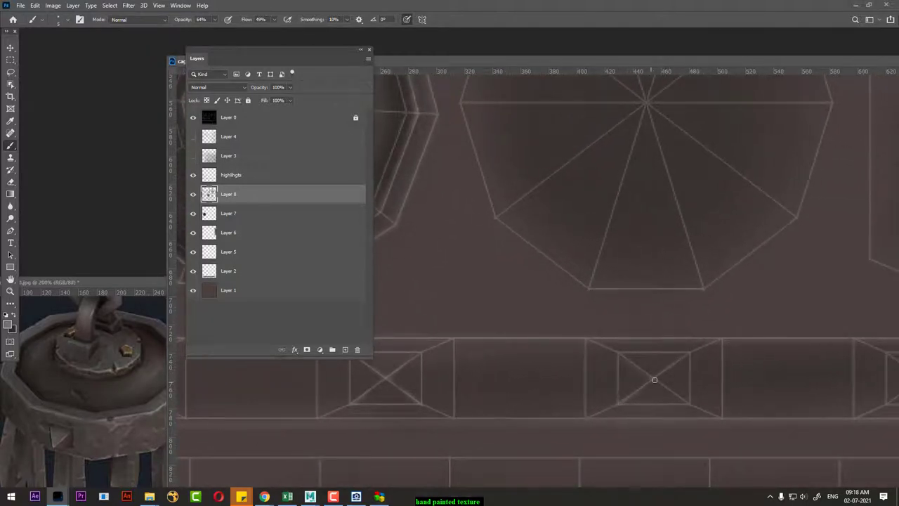
left_click_drag(759, 362, 554, 363)
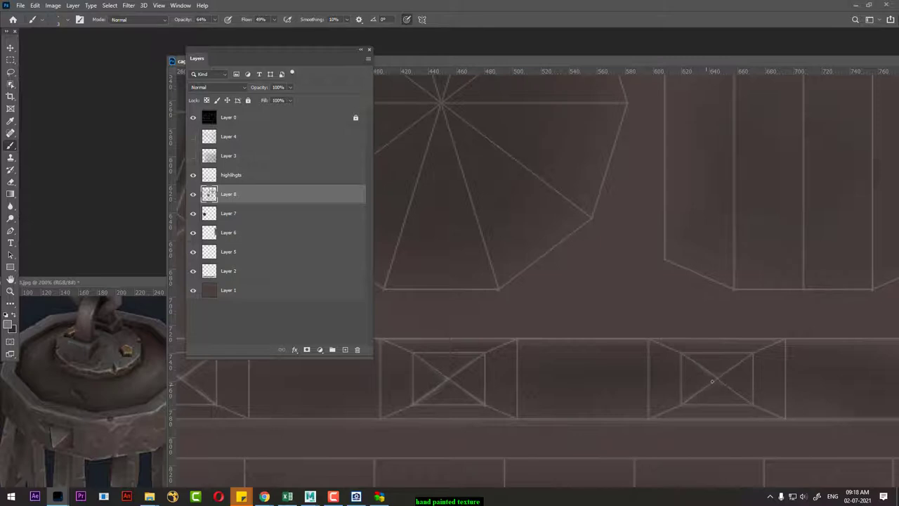
left_click_drag(764, 360, 538, 338)
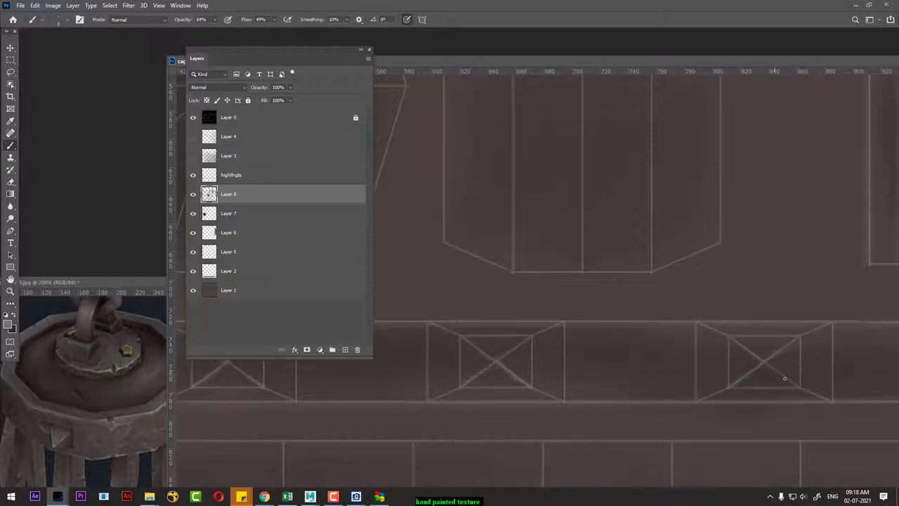
left_click_drag(700, 332, 714, 317)
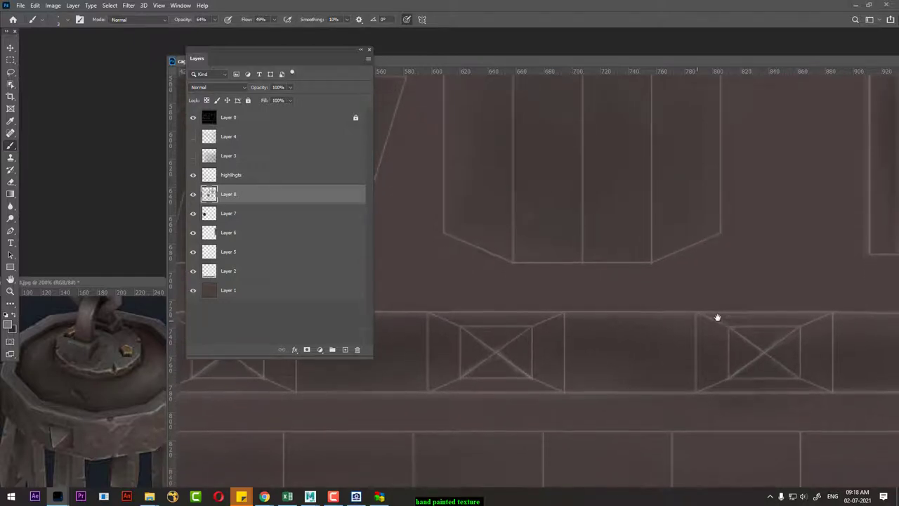
left_click_drag(535, 339, 621, 347)
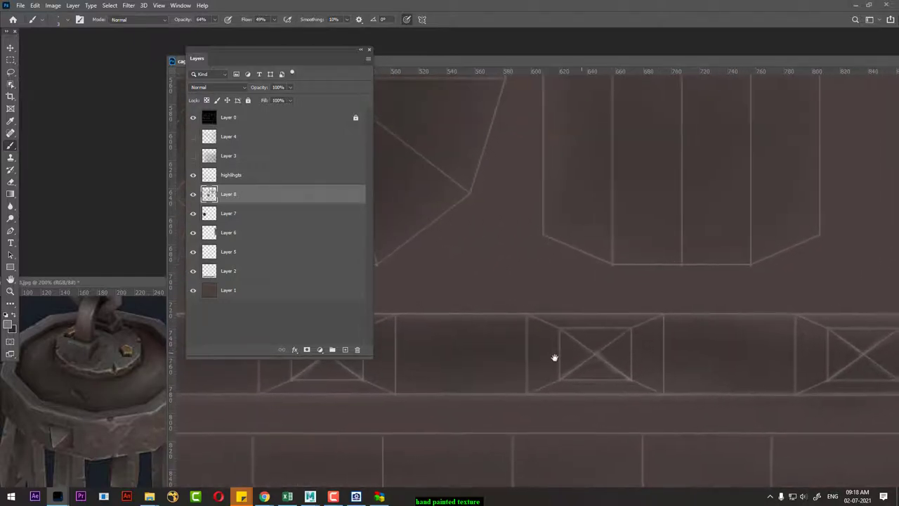
left_click(76, 435)
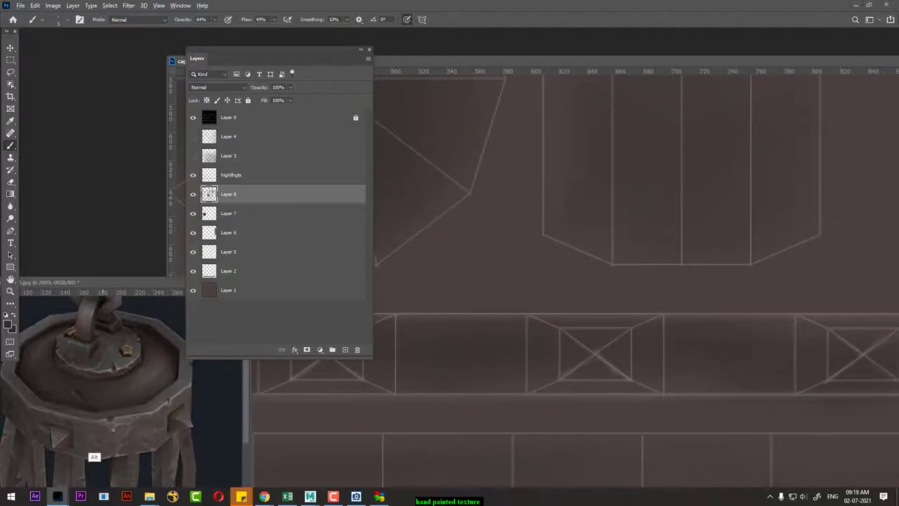
left_click(611, 330)
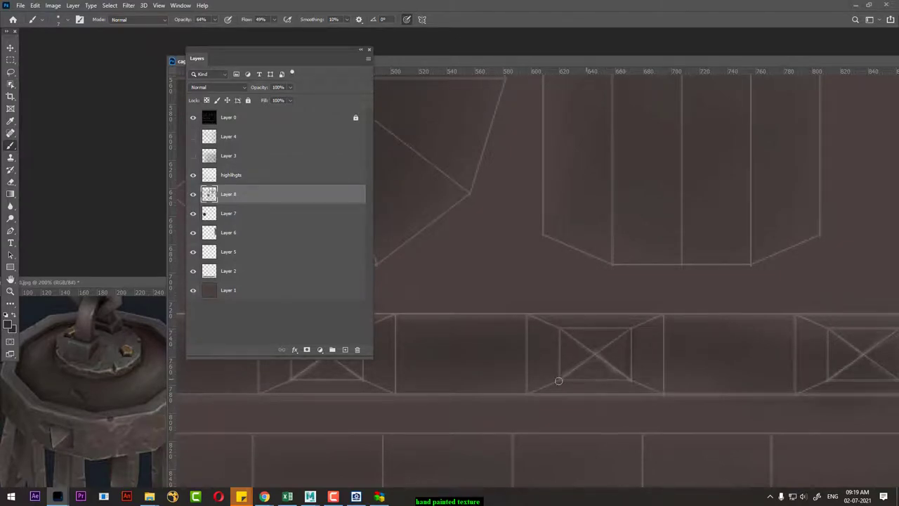
Pan back toward the ring island and drag the Layers panel out of the way.
scroll(633, 358, "right", 3)
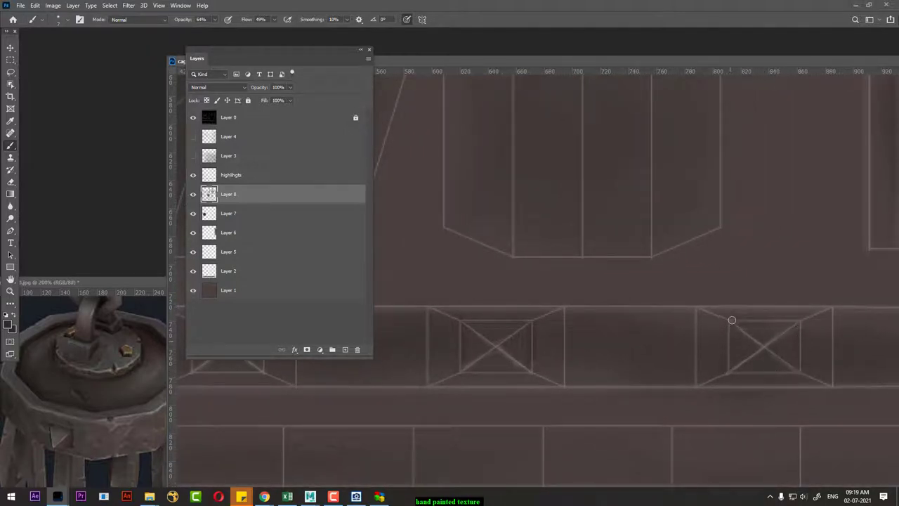
scroll(732, 359, "left", 3)
scroll(807, 326, "left", 4)
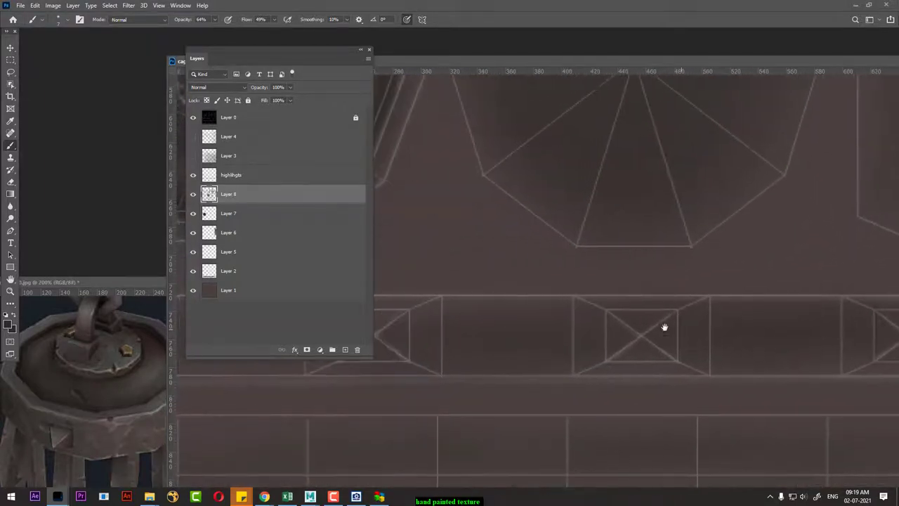
scroll(664, 328, "left", 3)
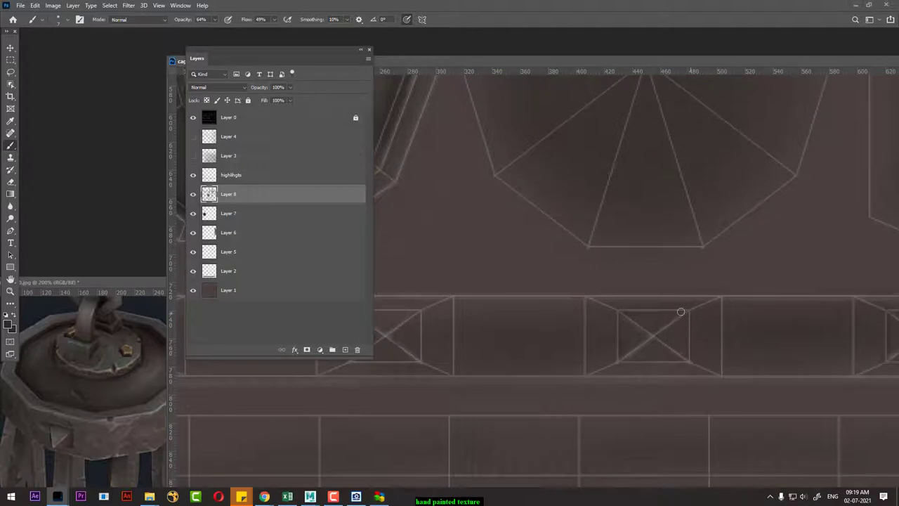
left_click_drag(551, 338, 741, 335)
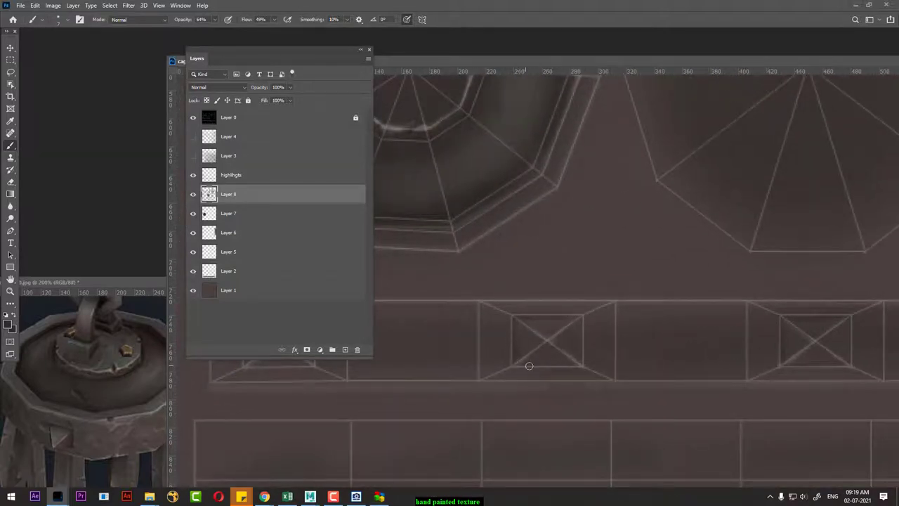
left_click_drag(444, 329, 710, 324)
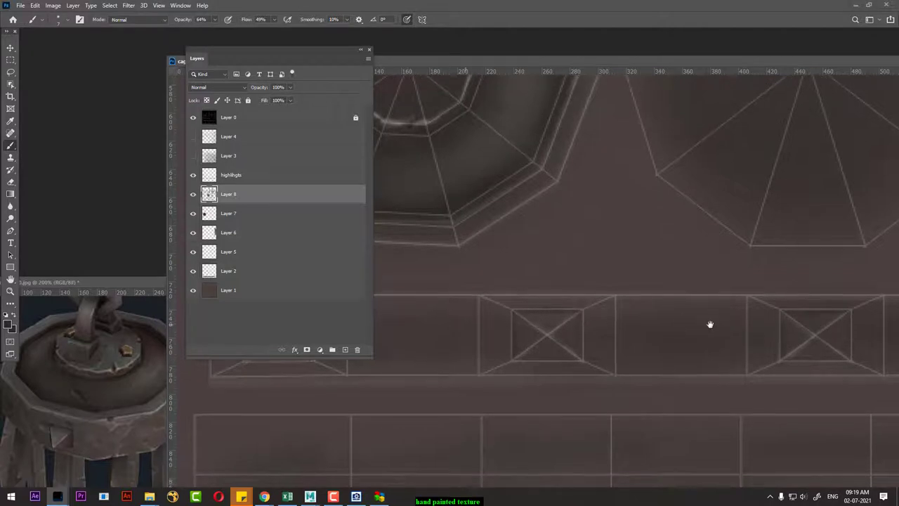
left_click_drag(337, 57, 224, 44)
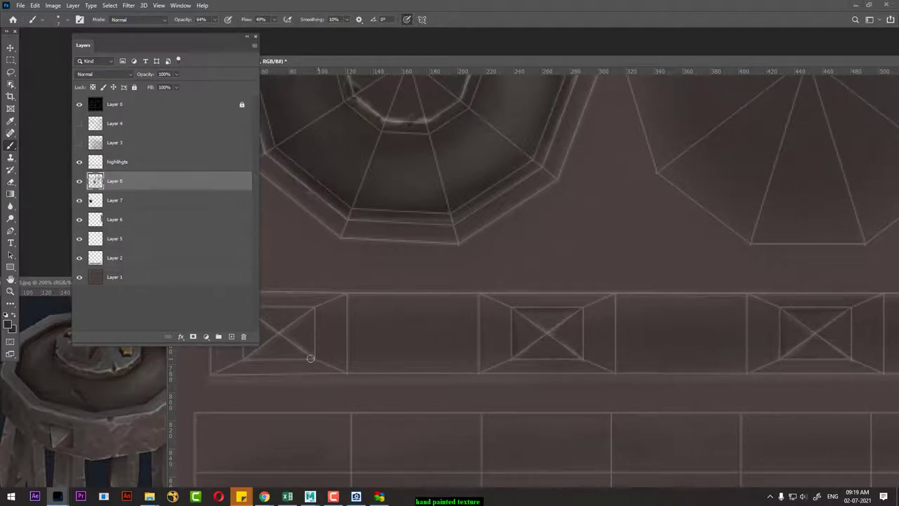
Move the Layers panel further left, make the brush much smaller and sample dark brown #2c2623.
left_click_drag(194, 37, 147, 48)
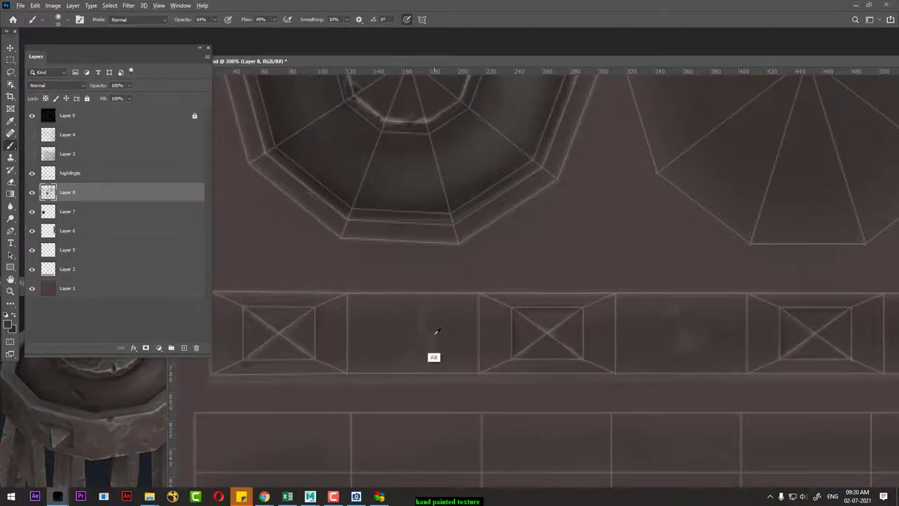
key("bracketleft")
key("bracketleft")
key("bracketleft")
left_click(154, 444)
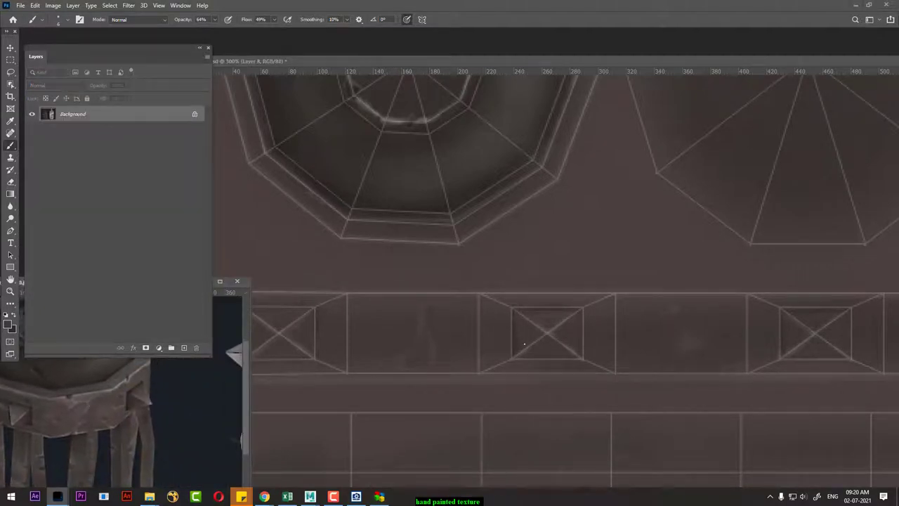
left_click(470, 343)
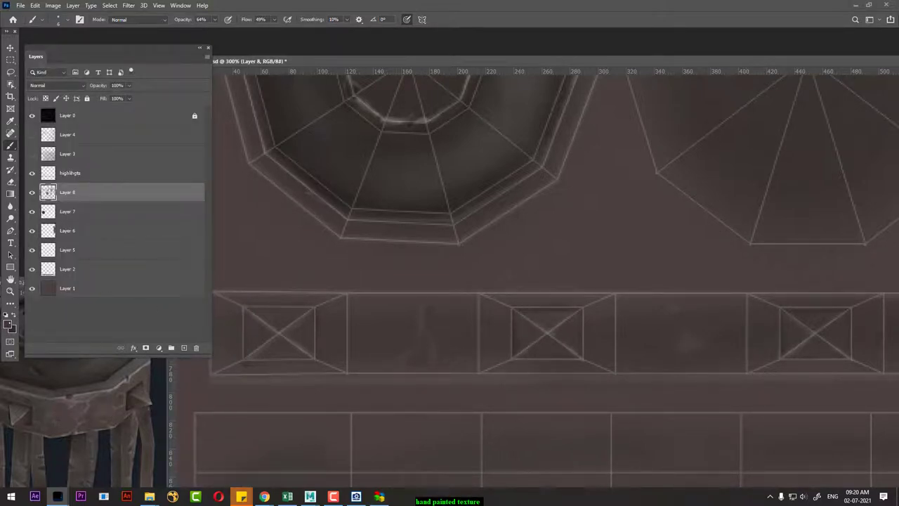
left_click(9, 323)
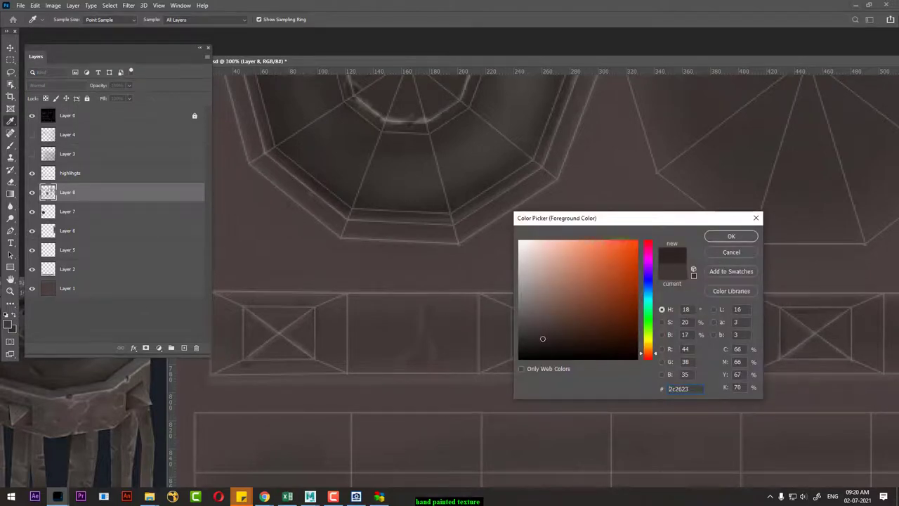
Accept the sampled brown, then pan right along the trim band and back to the left.
key("Return")
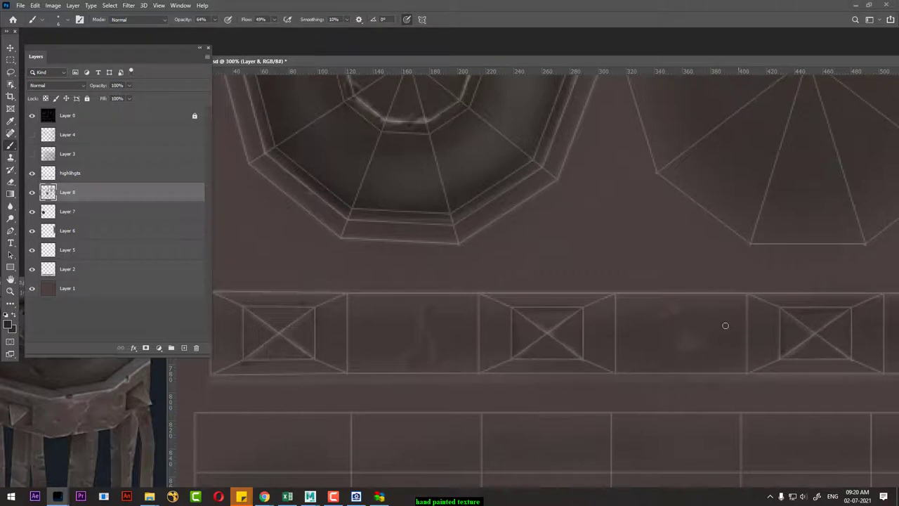
left_click_drag(717, 350, 571, 321)
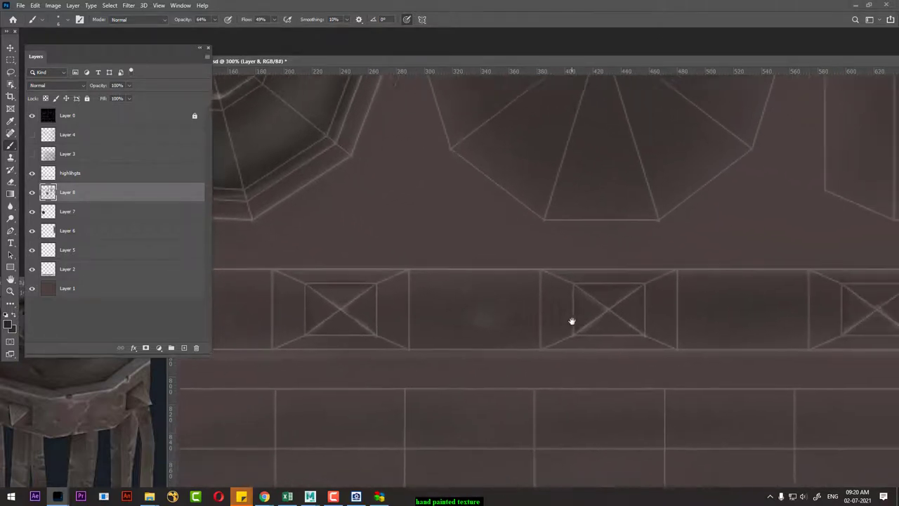
left_click_drag(723, 316, 590, 308)
left_click_drag(674, 313, 584, 307)
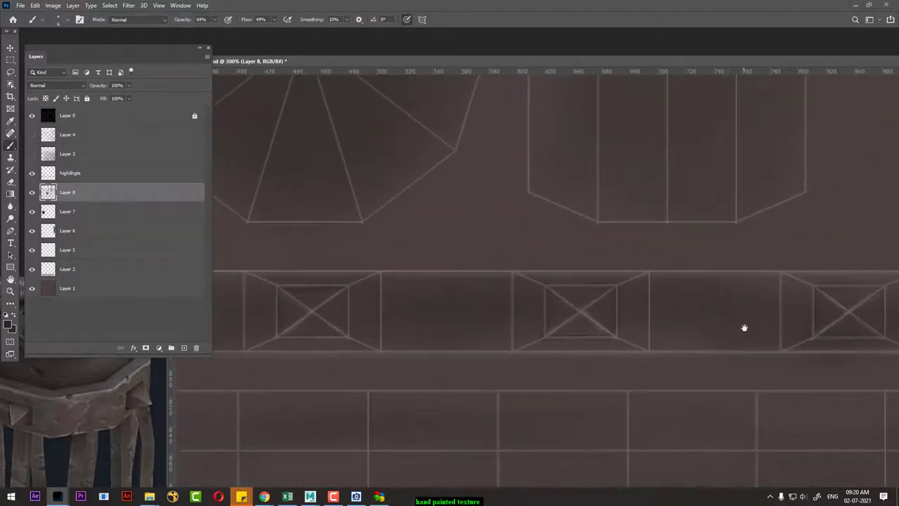
left_click_drag(745, 328, 602, 317)
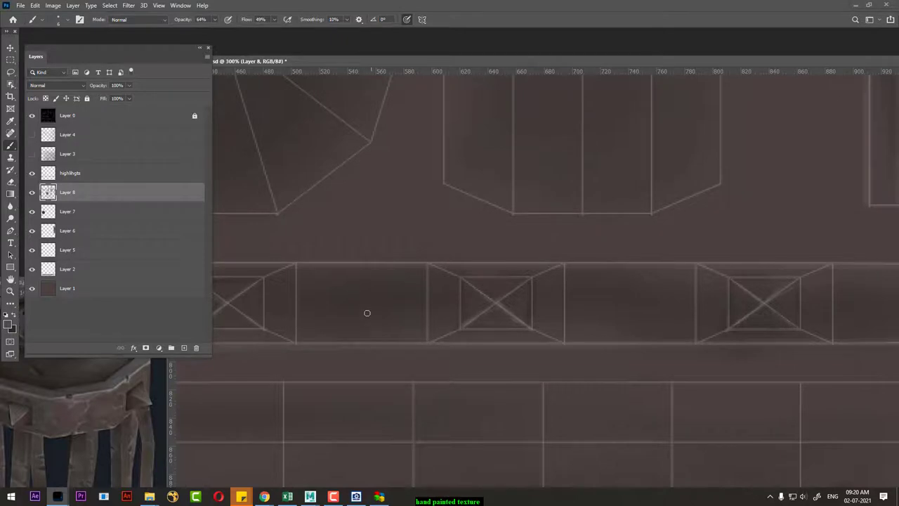
left_click_drag(384, 300, 688, 306)
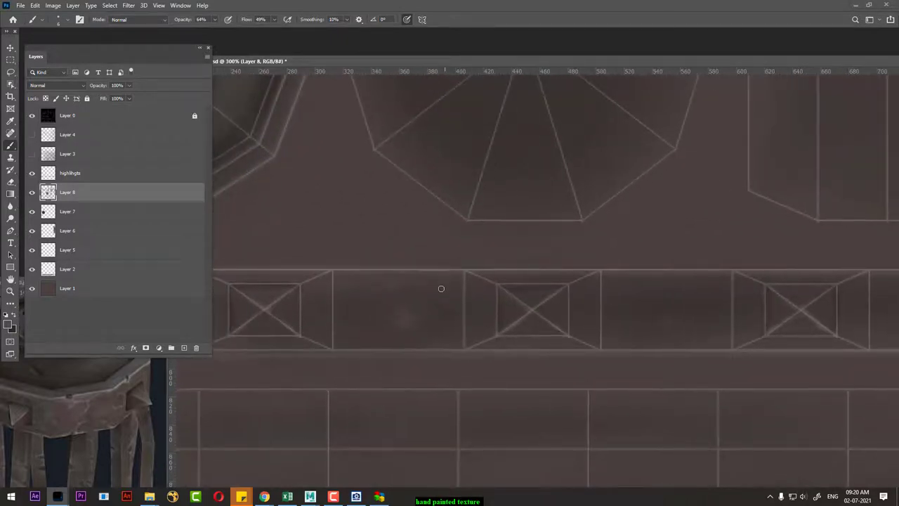
mouse_move(388, 299)
left_mouse_down()
mouse_move(584, 297)
mouse_move(628, 283)
mouse_move(619, 260)
left_mouse_up()
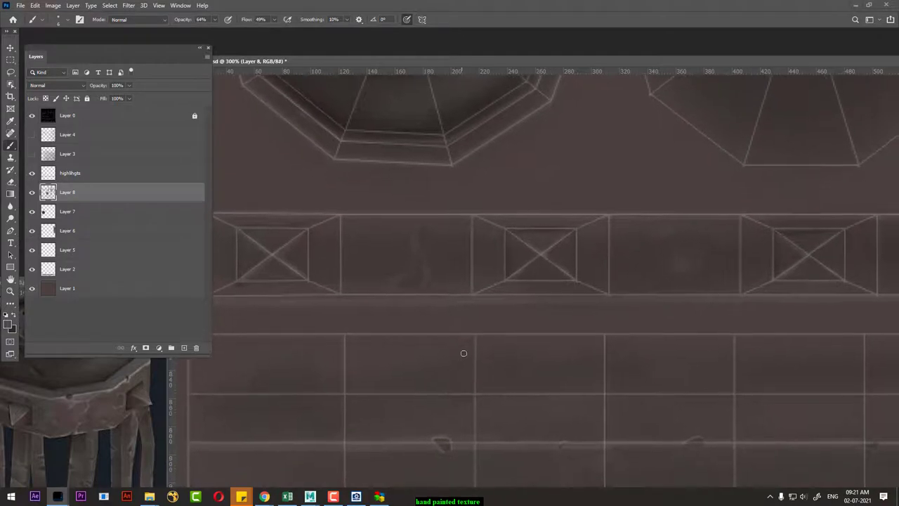
Zoom out to the whole UV layout and hide the Layer 0 wireframe.
key("ctrl+minus")
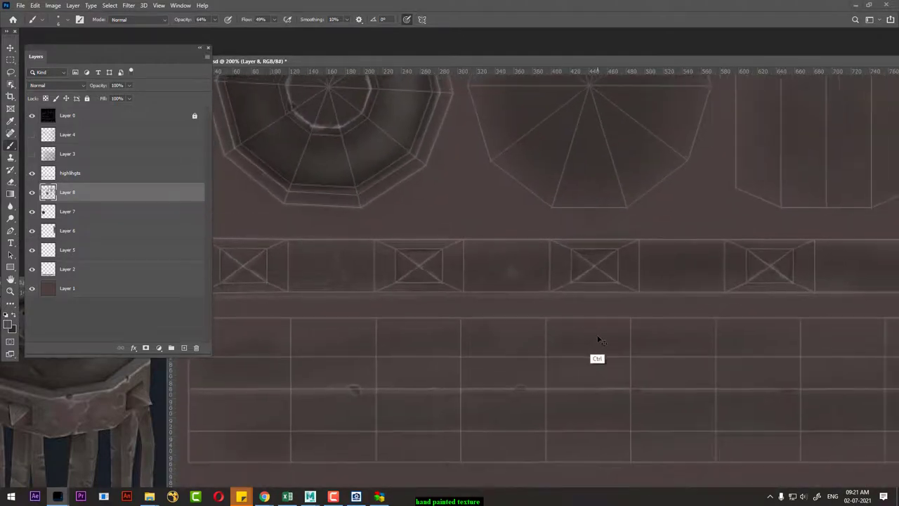
key("ctrl+minus")
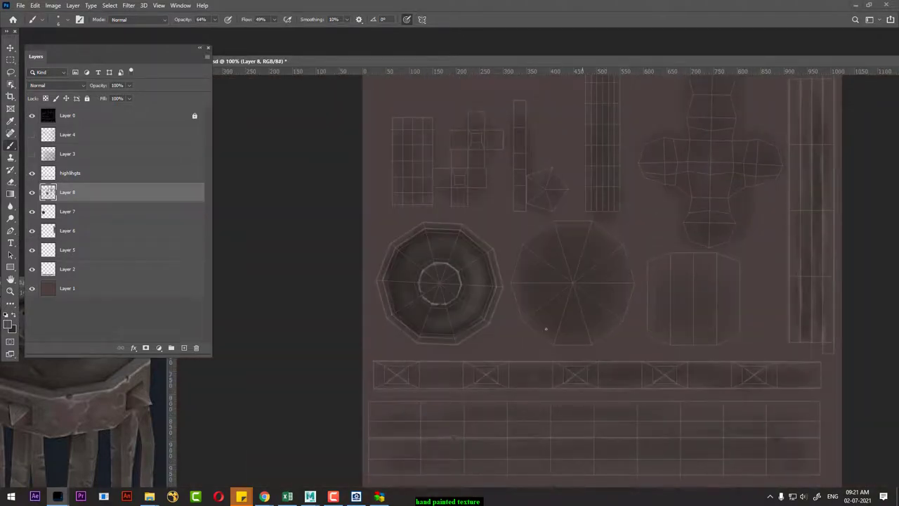
left_click(31, 115)
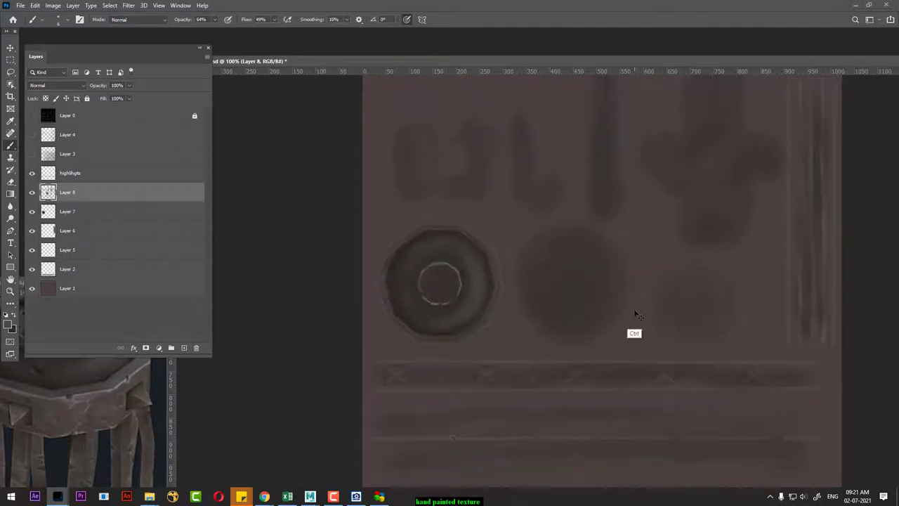
Switch to the Maya lantern scene and orbit around the lantern.
key("alt+Tab")
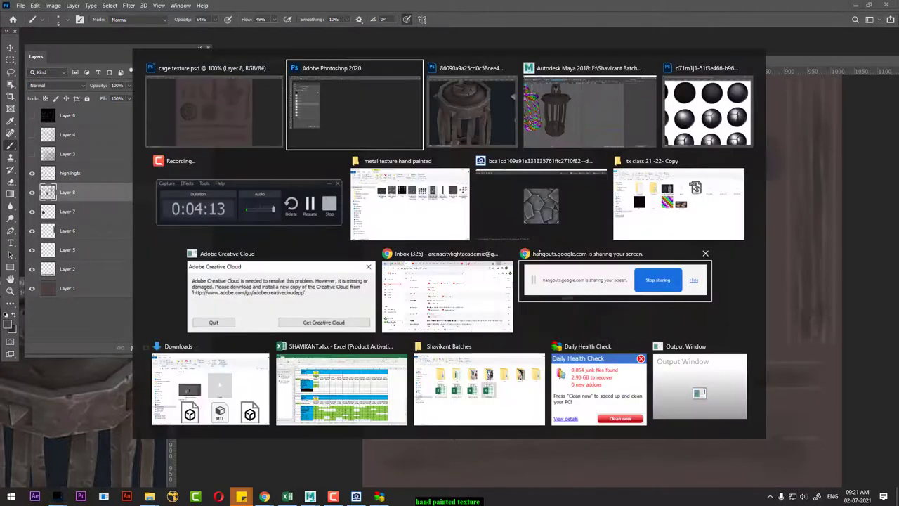
left_click(572, 142)
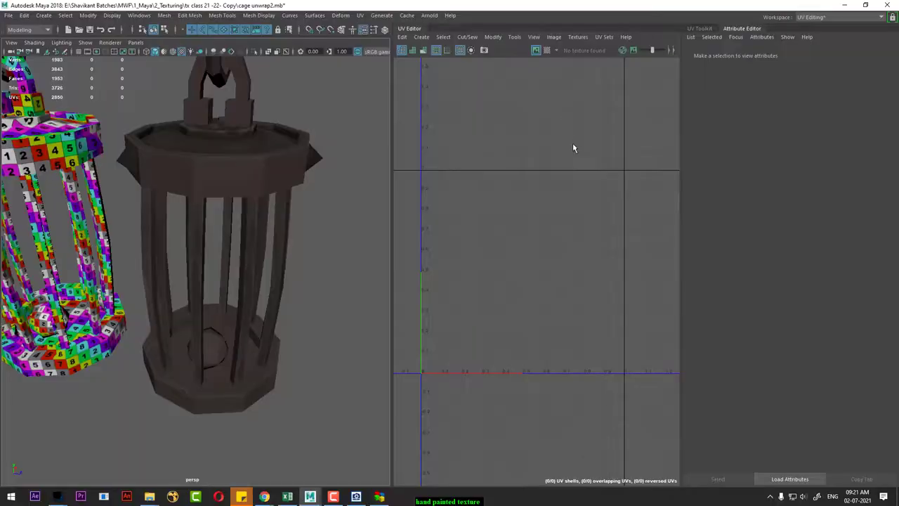
left_click(291, 158)
left_click(321, 261)
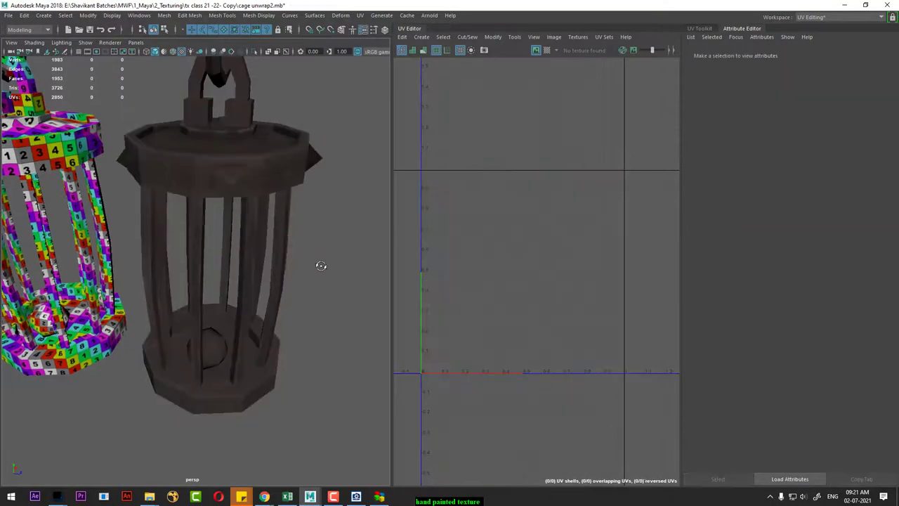
mouse_move(321, 260)
left_mouse_down()
mouse_move(341, 267)
mouse_move(325, 253)
mouse_move(335, 248)
mouse_move(356, 257)
mouse_move(304, 297)
mouse_move(307, 311)
mouse_move(268, 274)
left_mouse_up()
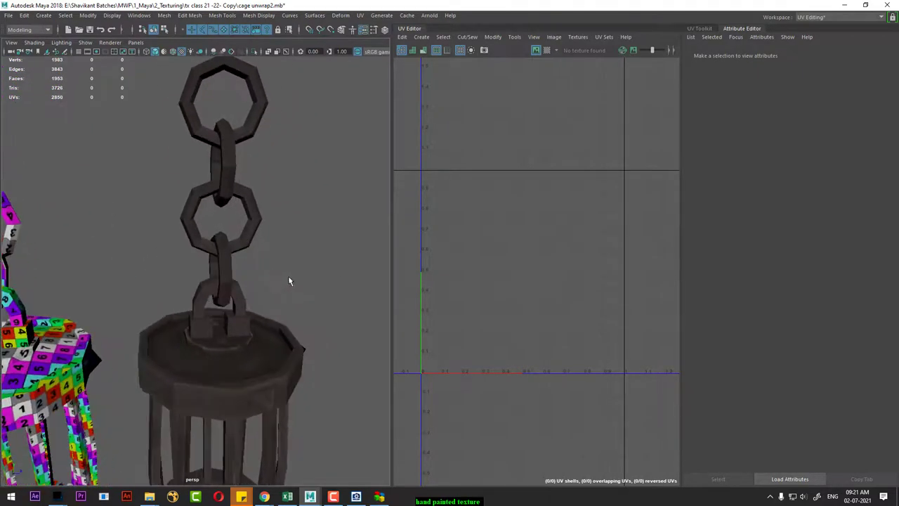
Turn the Layer 0 UV wireframe back on in Photoshop, then return to Maya.
key("alt+Tab")
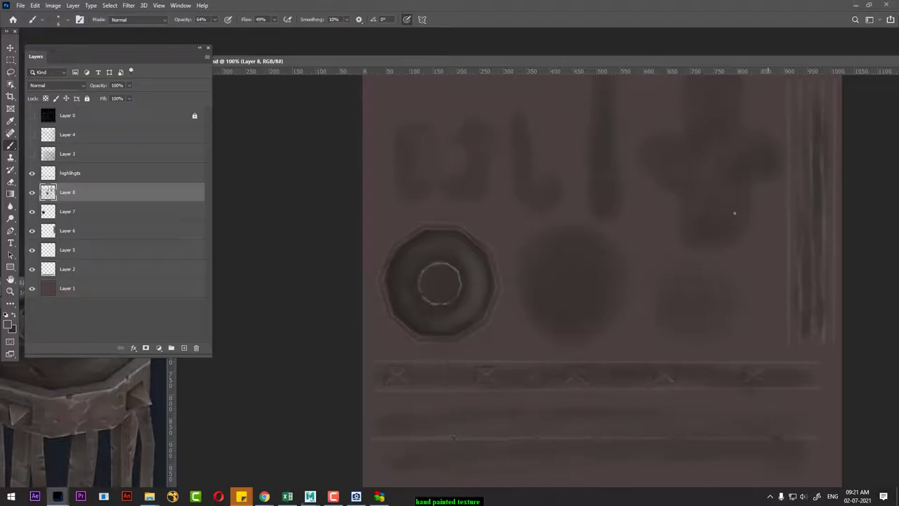
left_click(31, 115)
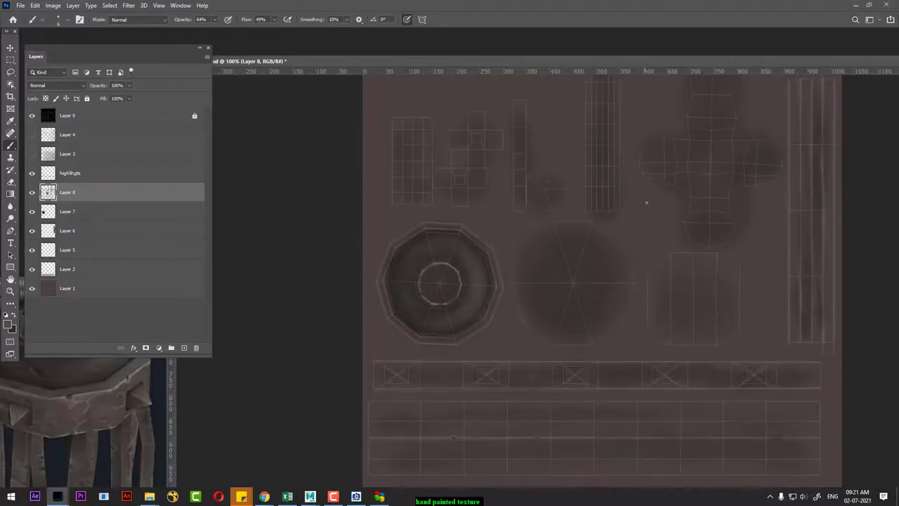
left_click_drag(630, 172, 633, 250)
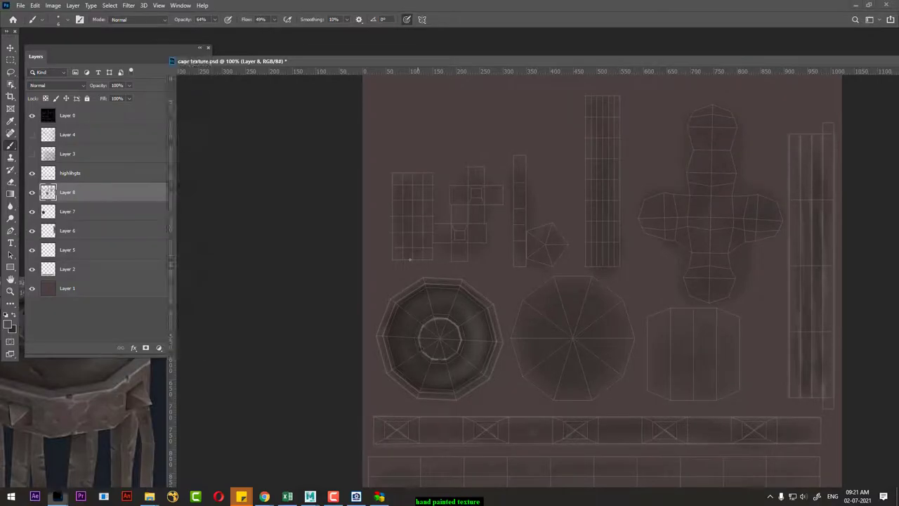
key("alt+Tab")
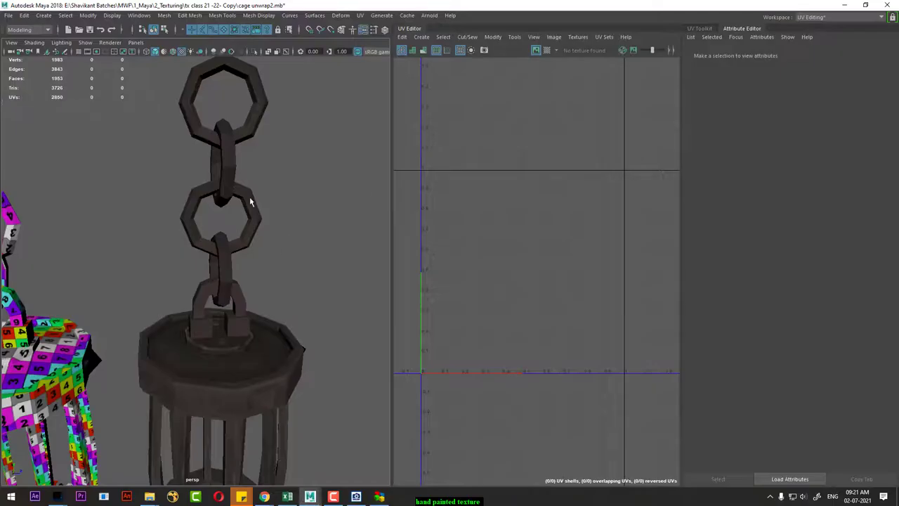
Select a face loop on the cage's chain link, frame it, then select an edge loop there.
left_click(250, 203)
right_click(251, 204)
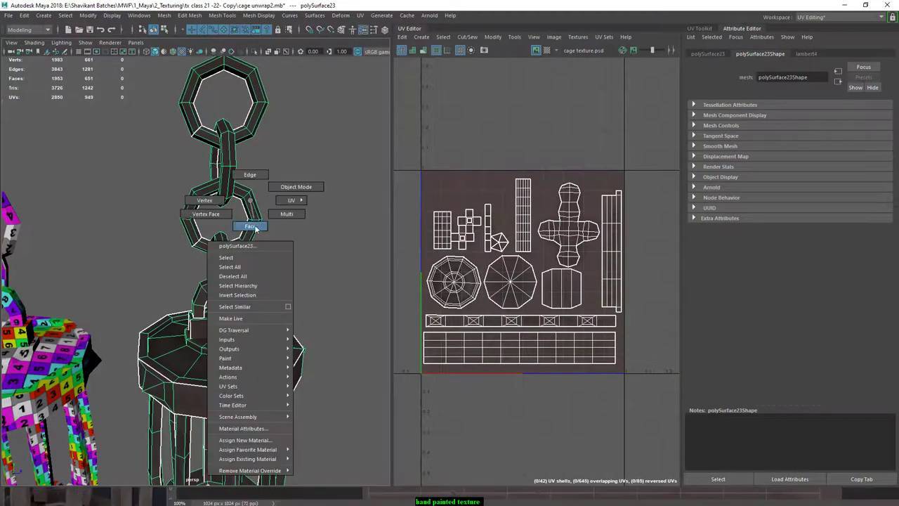
double_click(257, 202)
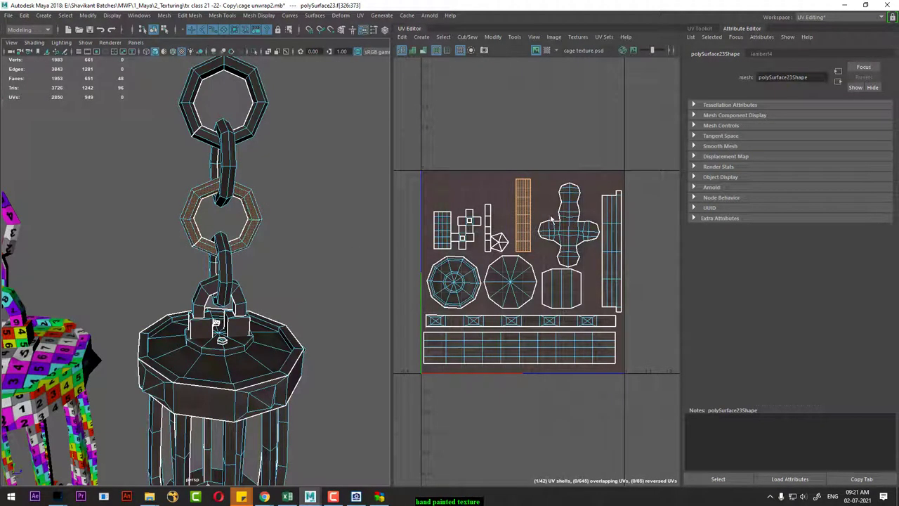
key("f")
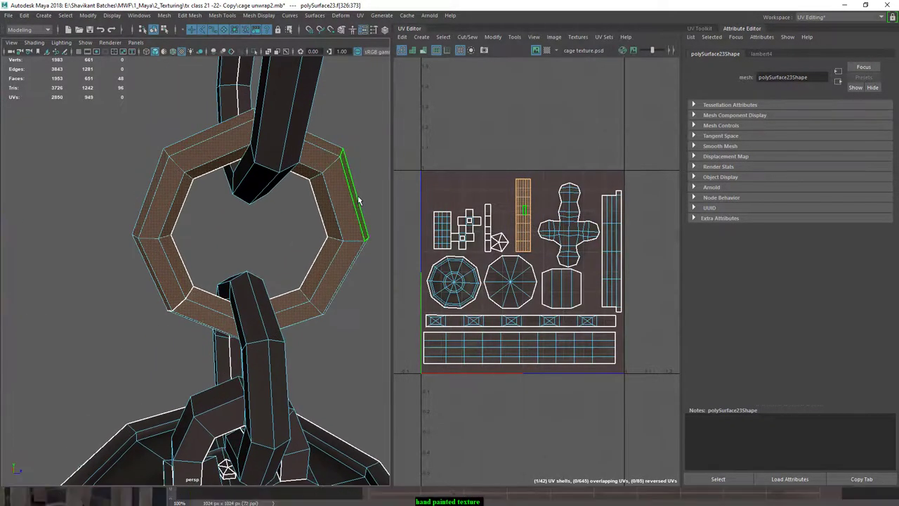
left_click(324, 199)
double_click(326, 197)
scroll(596, 322, "up", 2)
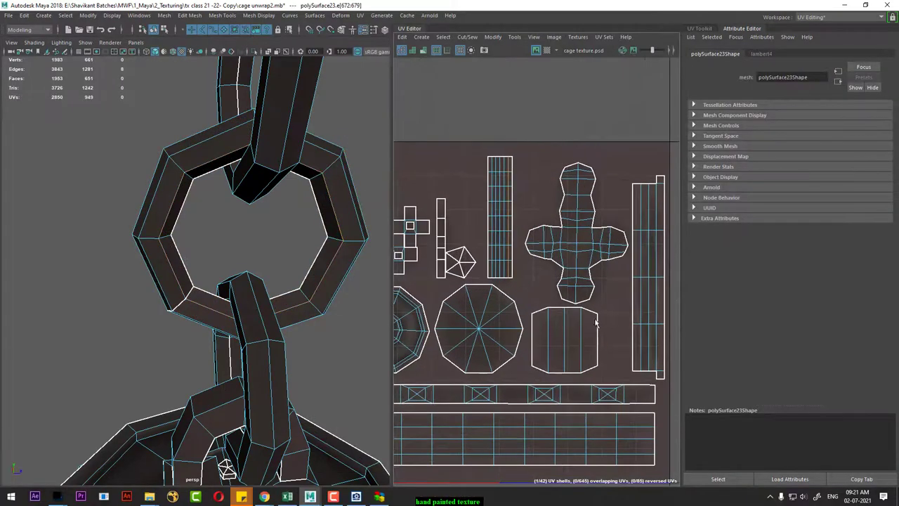
In Photoshop, shrink the Layers panel and pan the lantern reference image to show the cage legs.
key("alt+Tab")
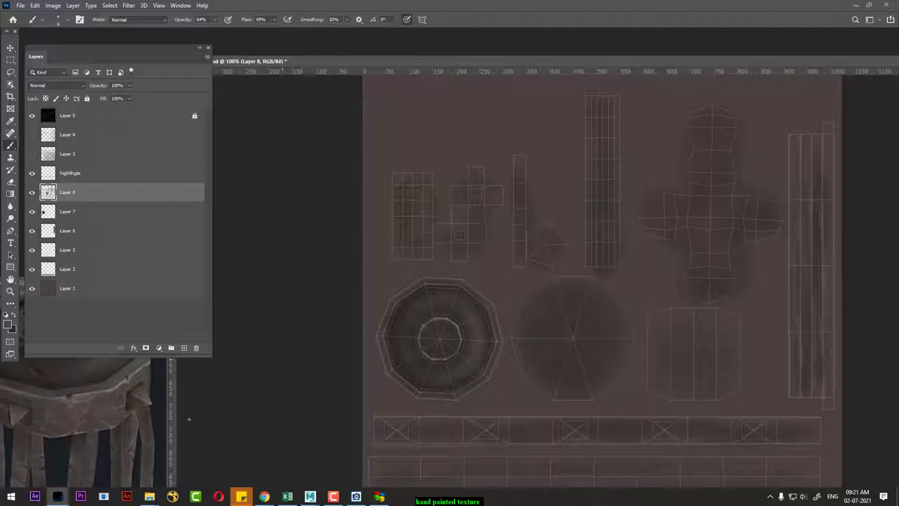
left_click(88, 421)
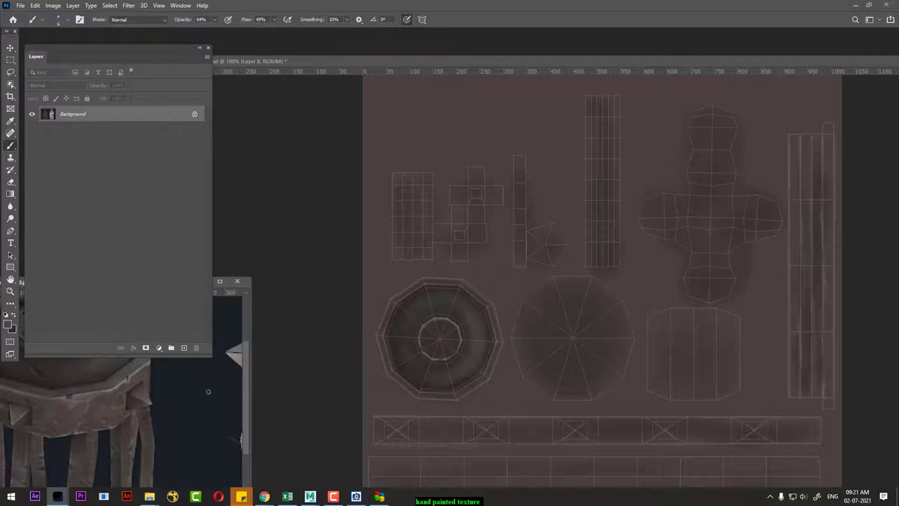
left_click_drag(209, 358, 208, 219)
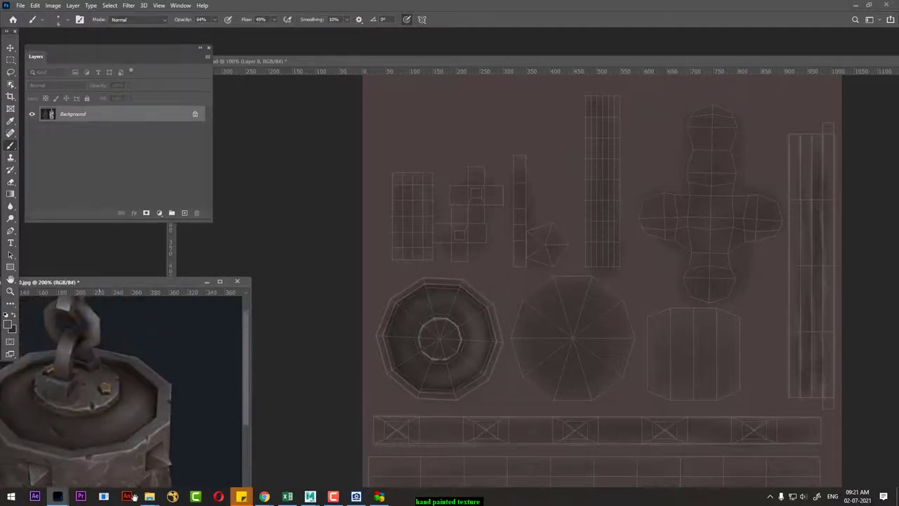
left_click_drag(153, 478, 154, 434)
scroll(156, 414, "down", 3)
scroll(165, 418, "up", 3)
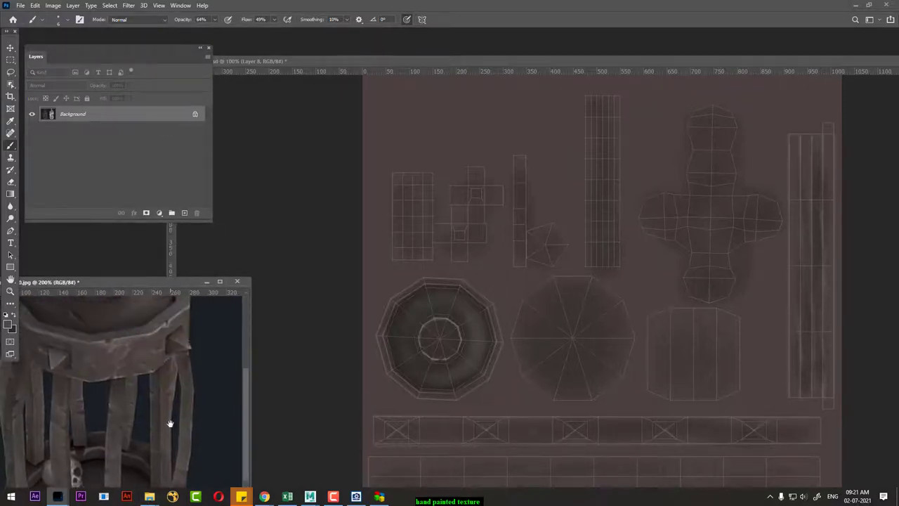
scroll(169, 444, "down", 4)
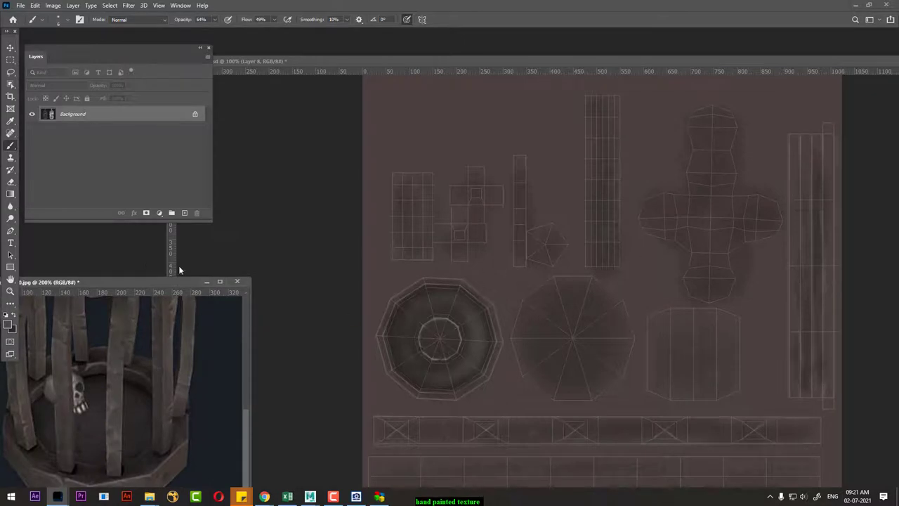
In the main texture, sample the ring's dark colour, enlarge the brush and show Layer 0.
left_click(550, 258)
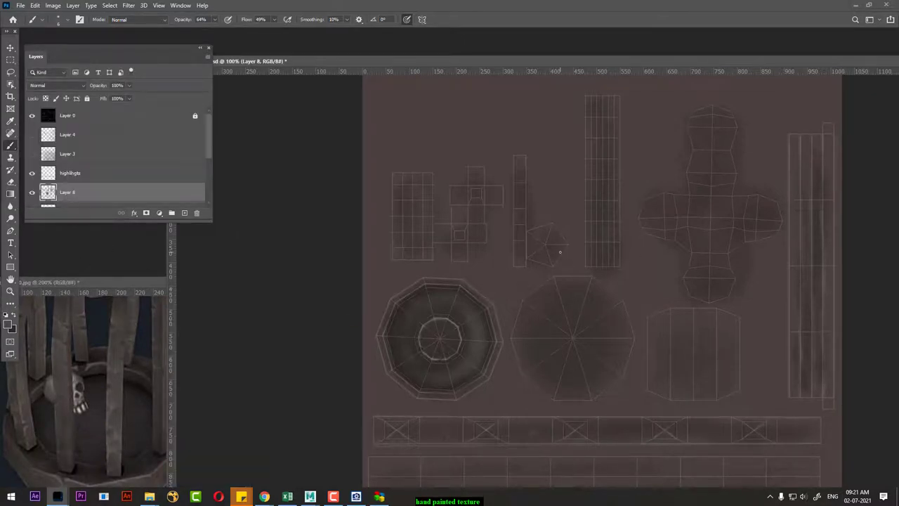
left_click(465, 337, "alt")
key("bracketright")
key("bracketright")
key("bracketright")
left_click(32, 115)
left_click(10, 304)
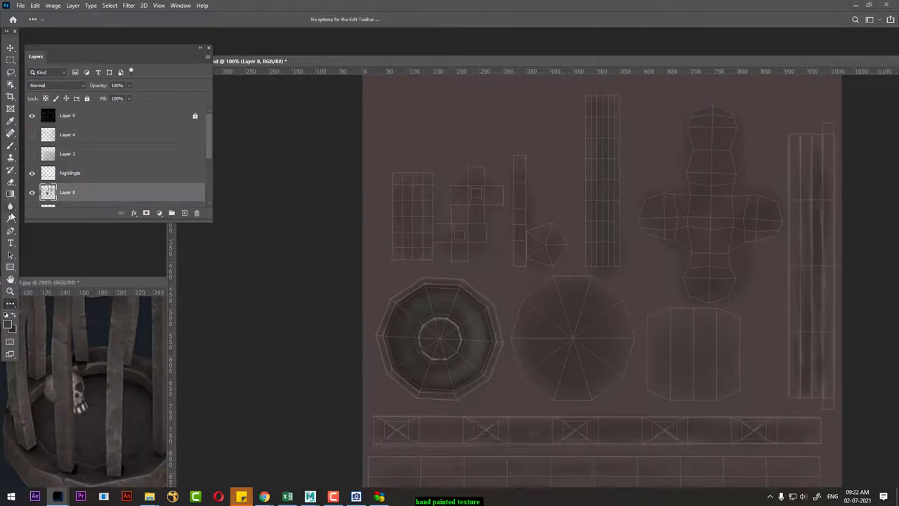
Dodge-lighten the tall strip, the octagon's lower right, the small grid island and the cross centre.
left_click(11, 217)
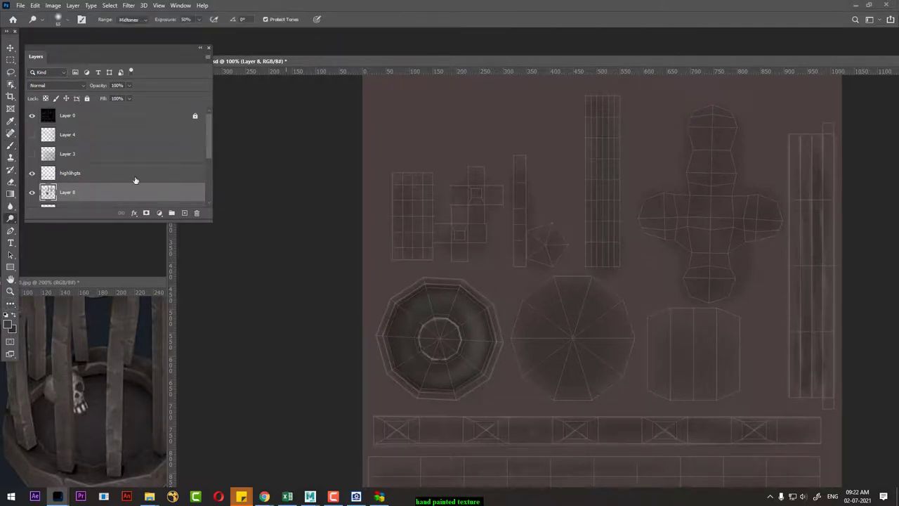
left_click(32, 115)
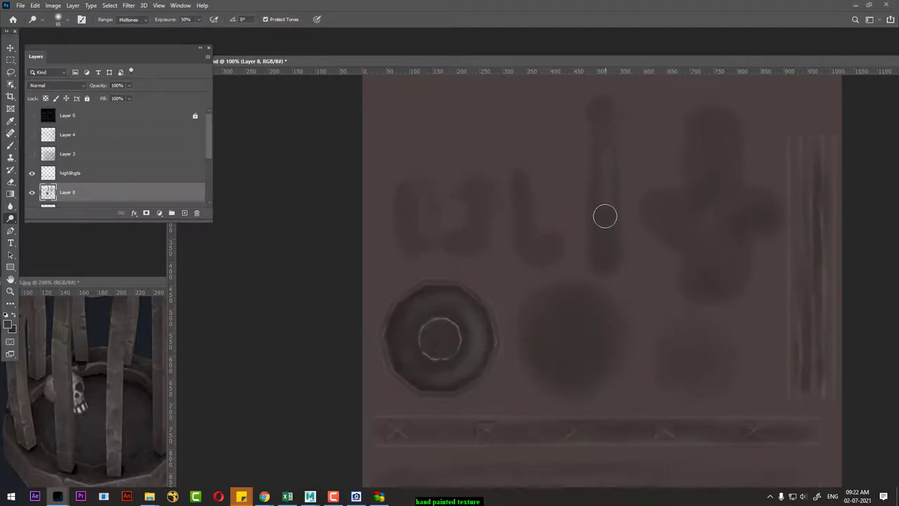
left_click(30, 116)
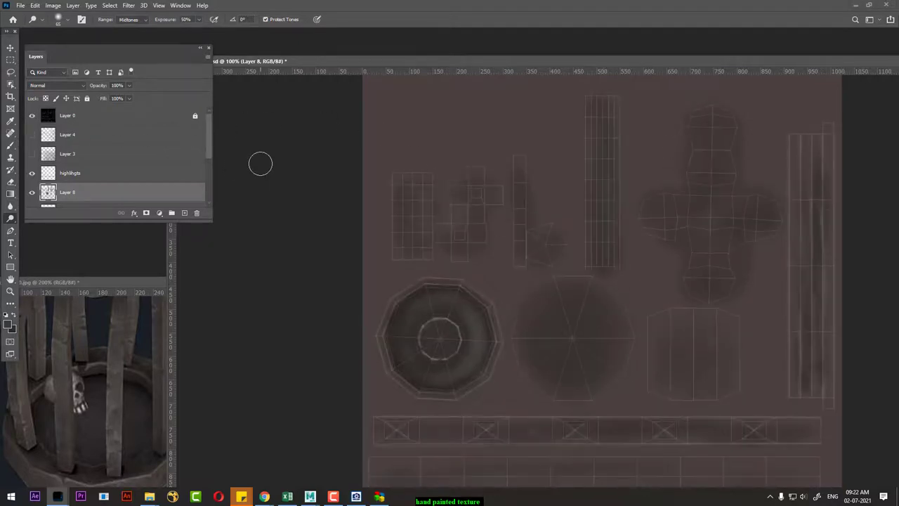
left_click_drag(613, 225, 608, 251)
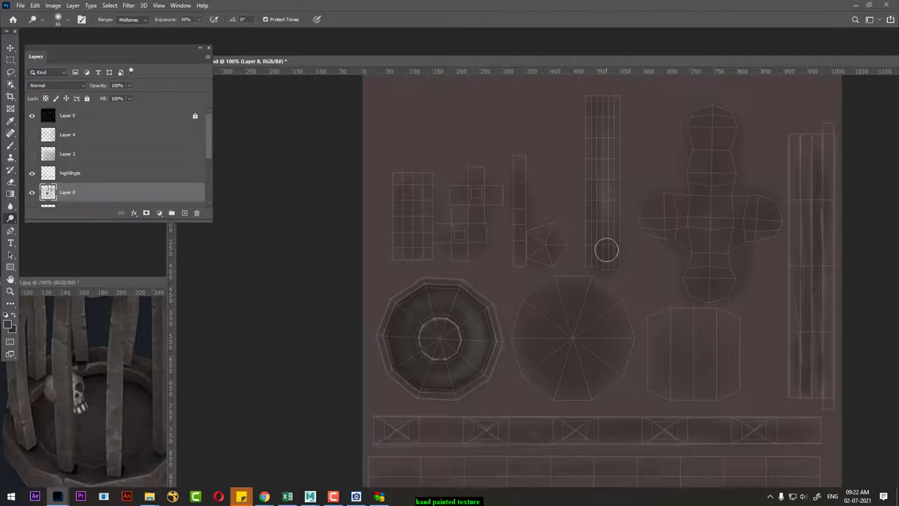
left_click_drag(559, 333, 586, 358)
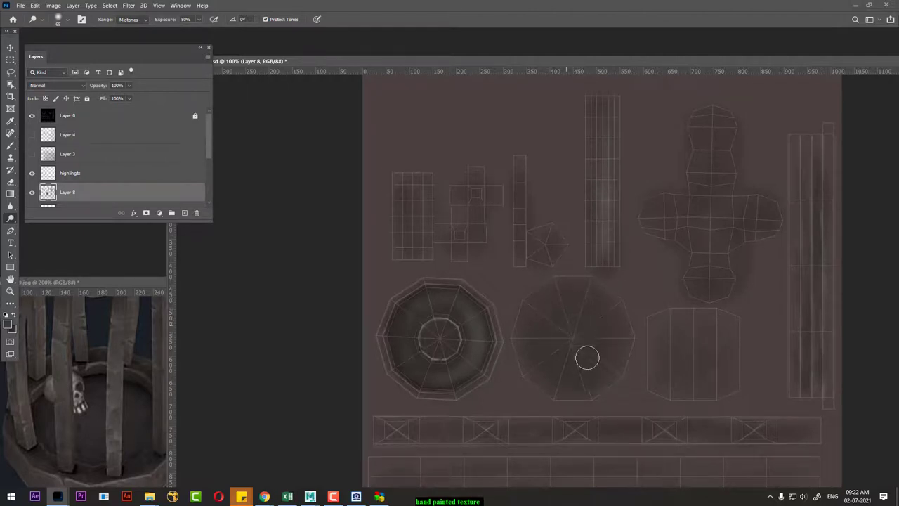
left_click_drag(424, 204, 415, 217)
left_click_drag(703, 188, 710, 250)
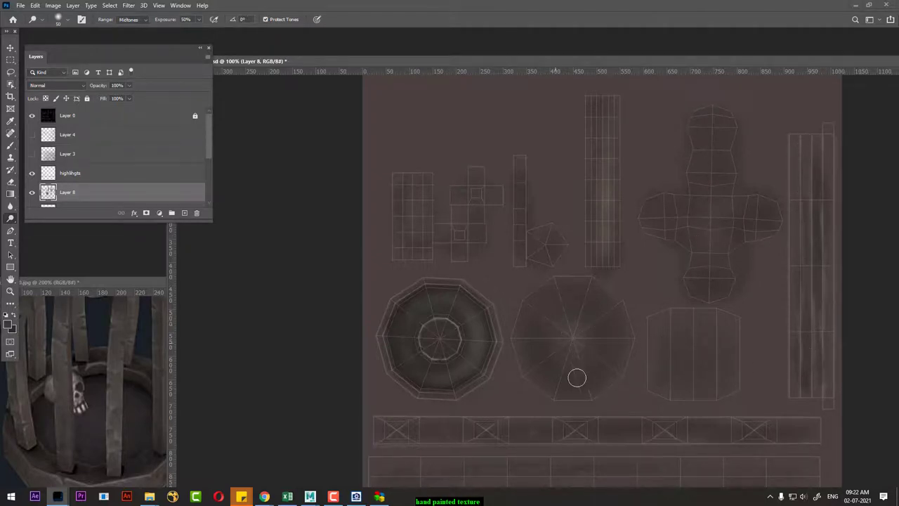
Lighten the bottom strip's top edge with a half-size brush, then zoom out and double the brush.
scroll(611, 302, "down", 3)
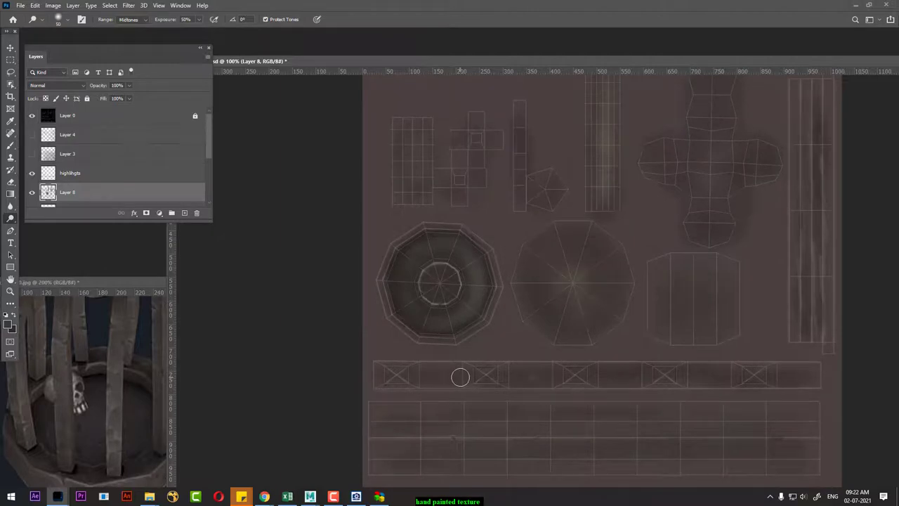
key("bracketleft")
key("bracketleft")
scroll(469, 370, "up", 1)
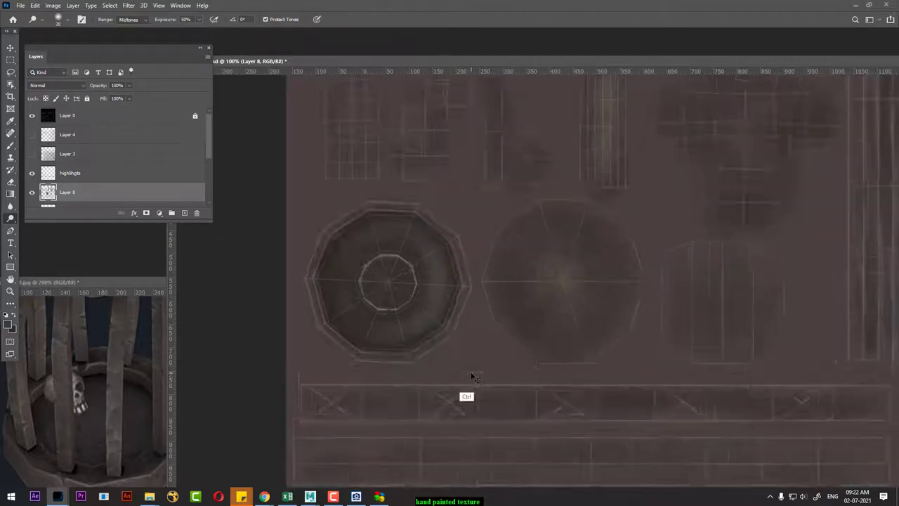
scroll(450, 386, "up", 1)
scroll(456, 351, "up", 1)
left_click_drag(202, 328, 573, 321)
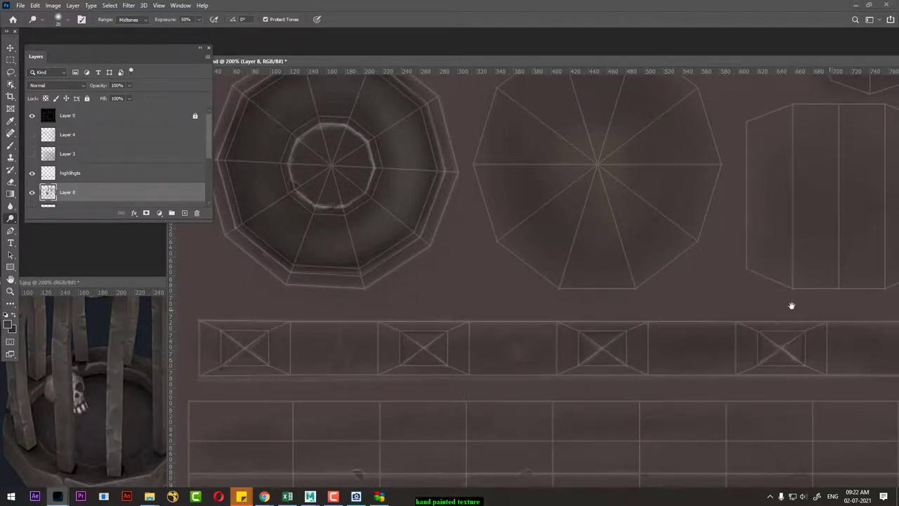
left_click_drag(791, 305, 683, 276)
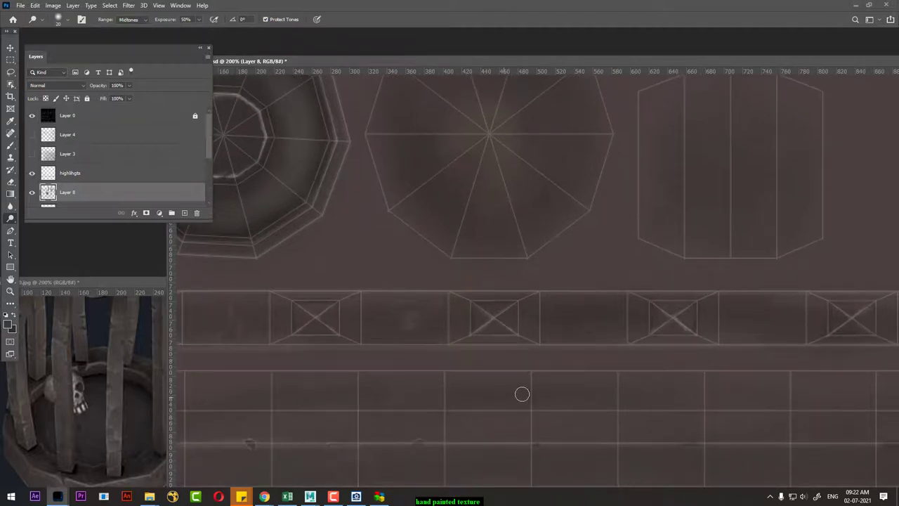
key("ctrl+minus")
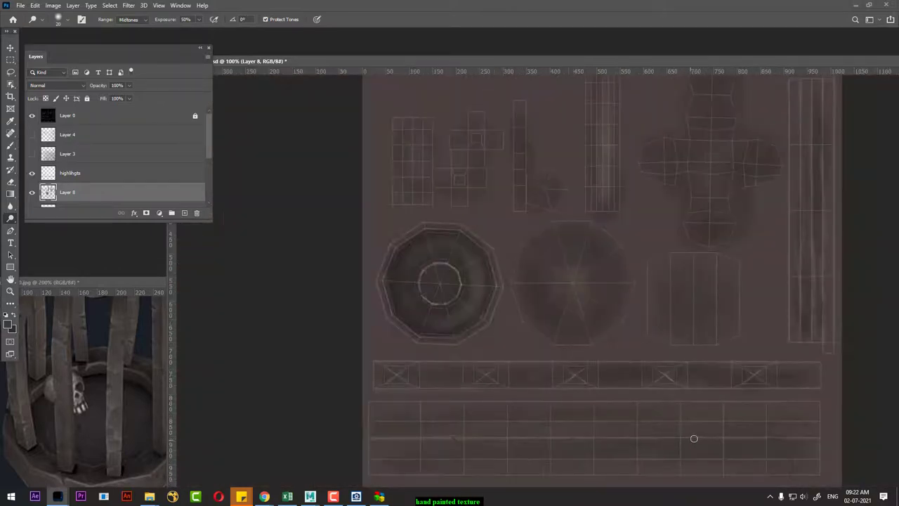
key("bracketright")
key("bracketright")
key("bracketright")
right_click(11, 220)
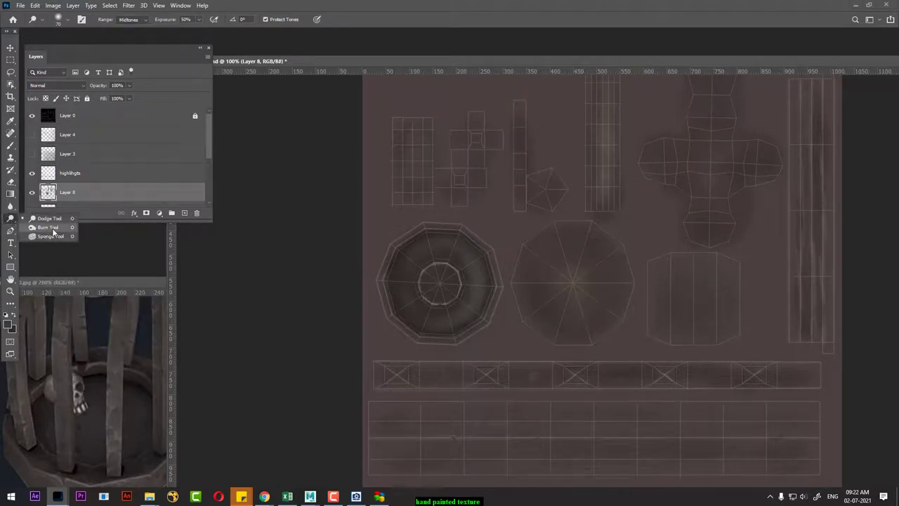
Burn the right UV strip's upper centre darker and hide the Layer 0 wireframe.
left_click(42, 228)
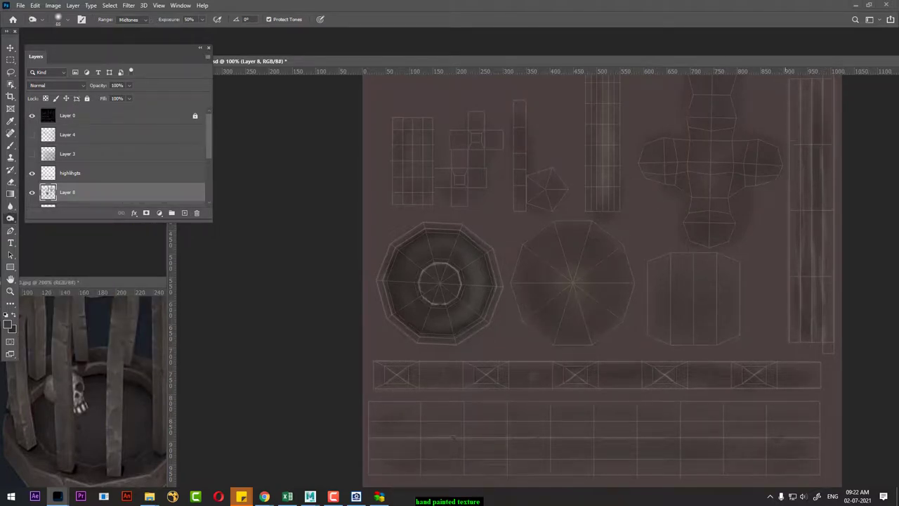
left_click_drag(803, 94, 813, 351)
key("ctrl")
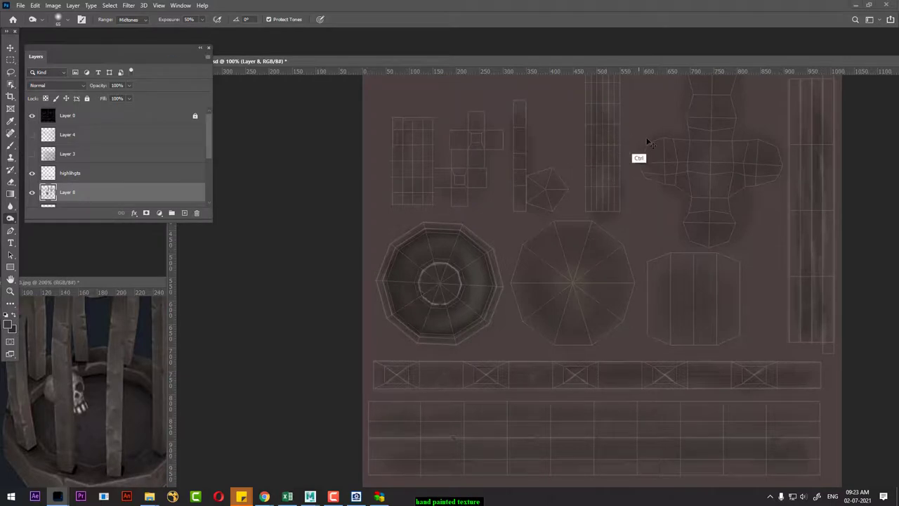
scroll(630, 149, "up", 3)
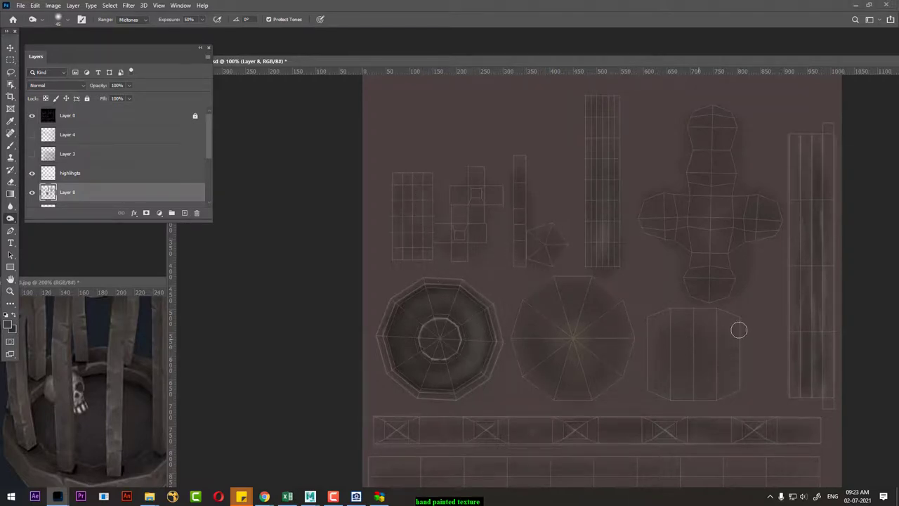
left_click(31, 115)
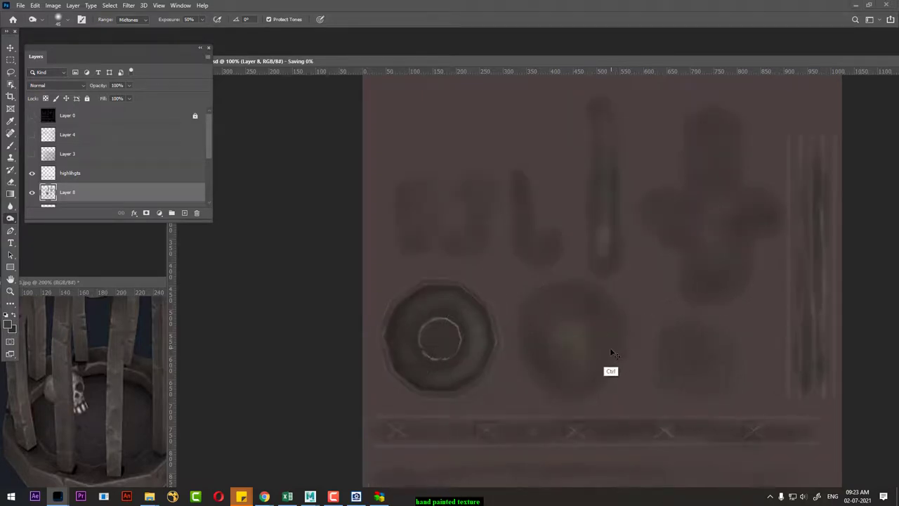
key("alt+Tab")
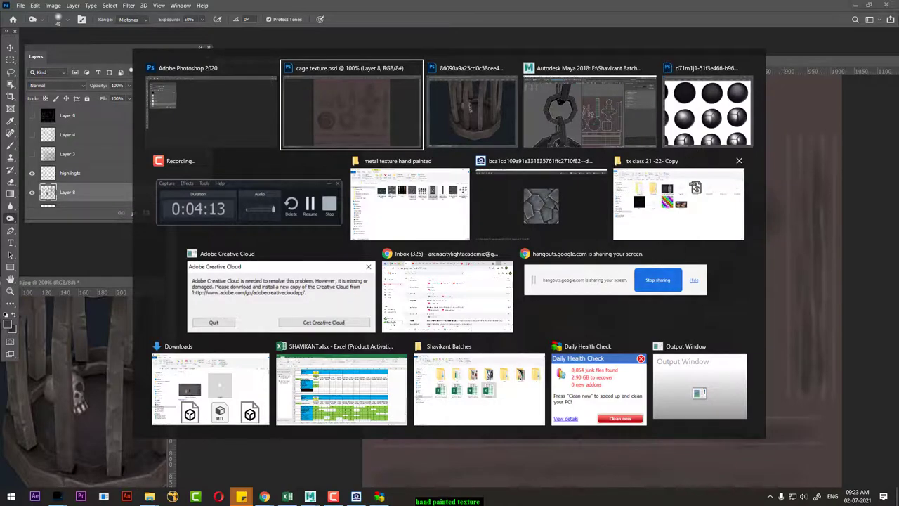
Bring Maya forward and return the viewport to object mode.
left_click(608, 118)
right_click(264, 182)
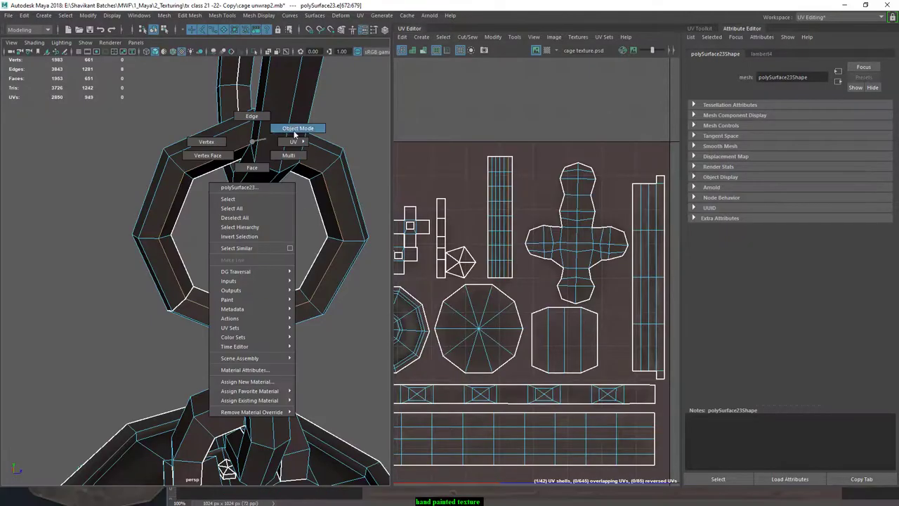
scroll(244, 220, "down", 5)
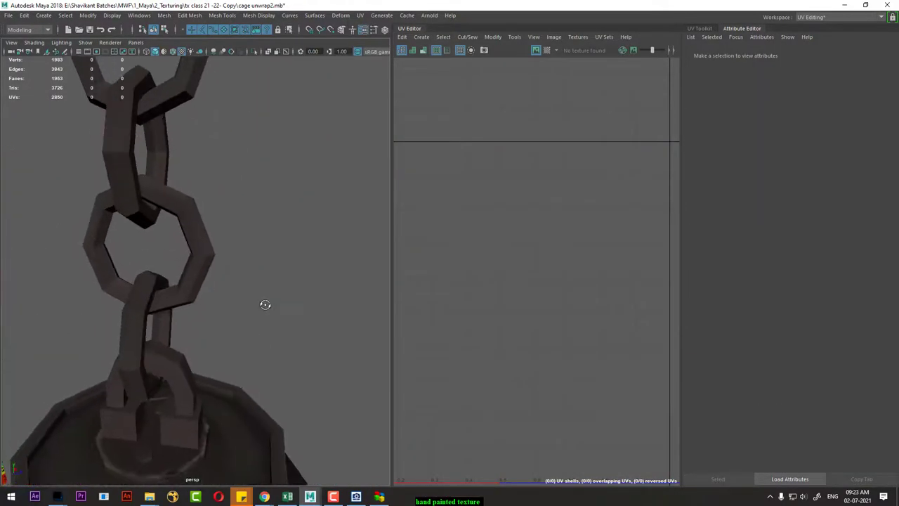
scroll(263, 305, "down", 3)
Open the cage material's file3 texture node, then deselect and orbit the retextured cage.
left_click(236, 278)
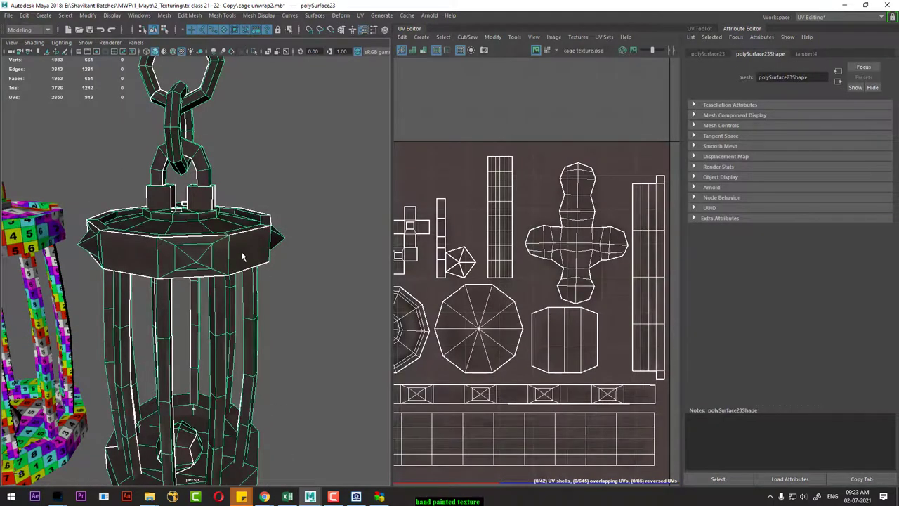
right_click(242, 257)
left_click(251, 455)
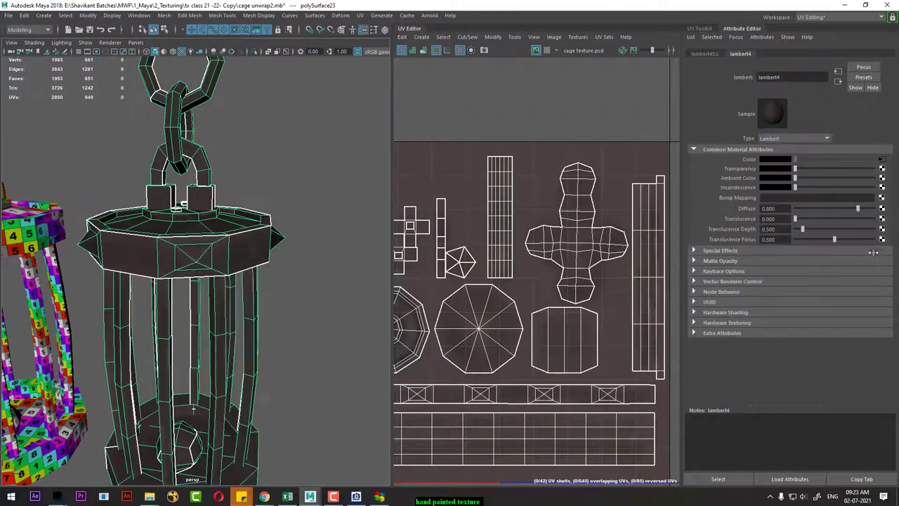
left_click(883, 159)
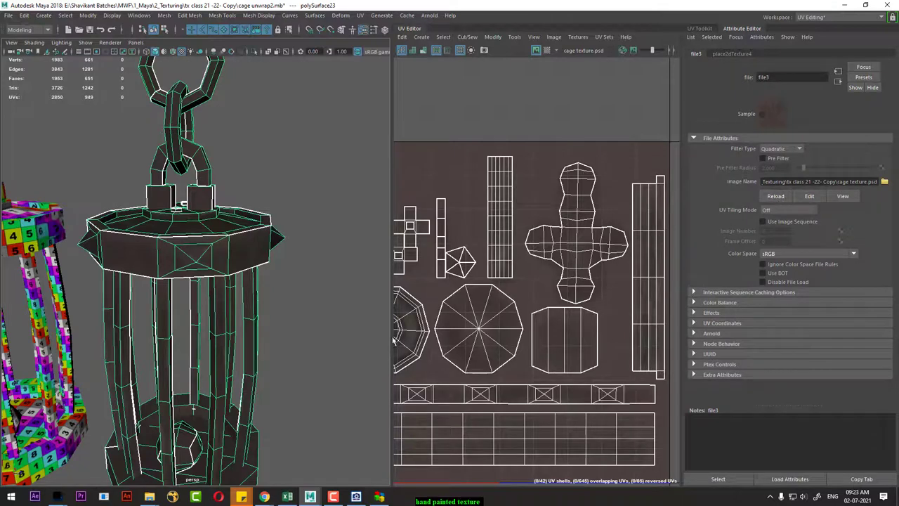
left_click(284, 379)
mouse_move(327, 400)
left_mouse_down()
mouse_move(347, 365)
mouse_move(313, 363)
mouse_move(331, 366)
mouse_move(321, 363)
mouse_move(327, 379)
left_mouse_up()
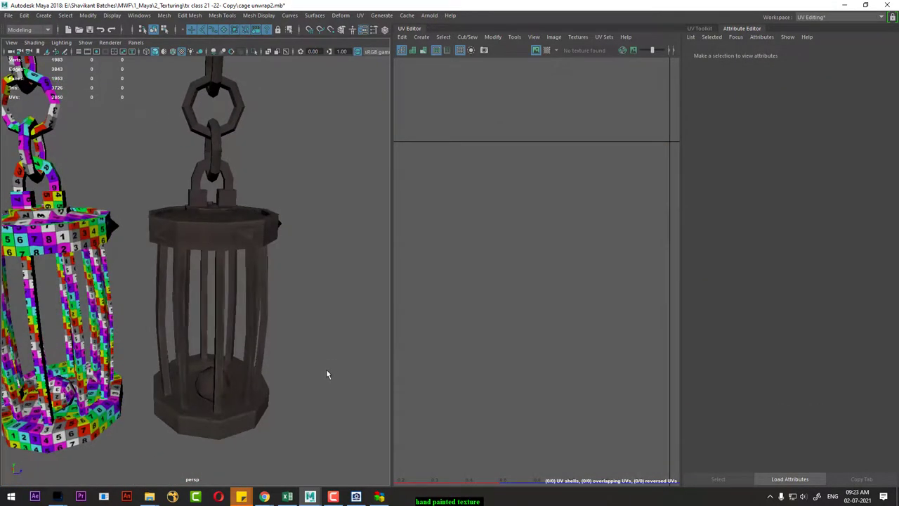
key("super")
Launch Chrome and open the bookmarked YouTube video in a maximized window.
type("ch")
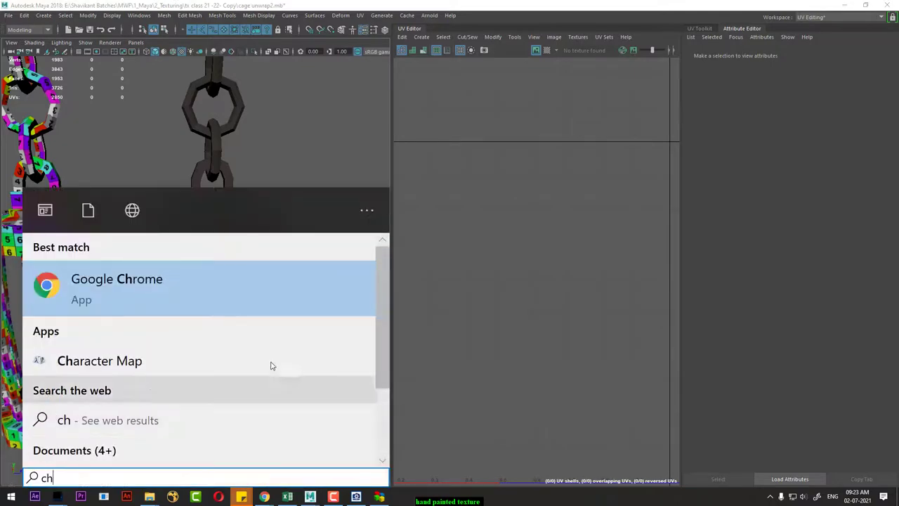
left_click(175, 294)
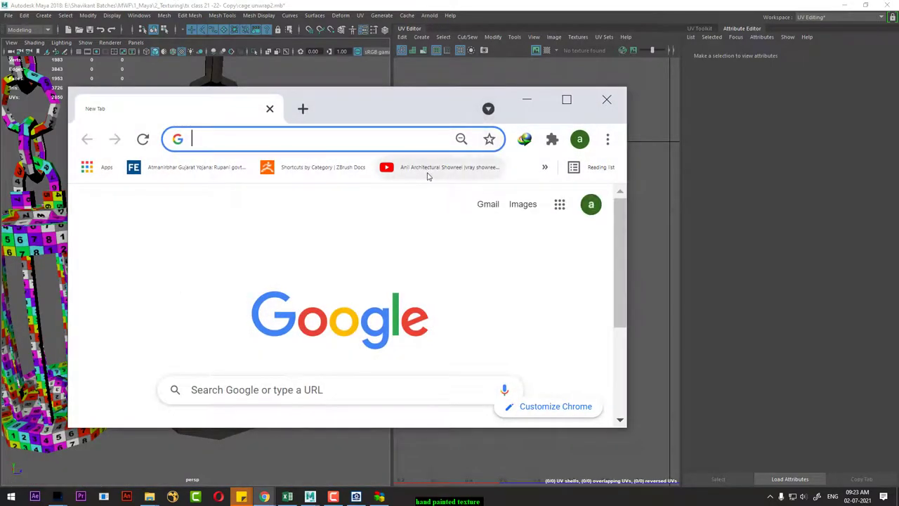
left_click(428, 168)
left_click(566, 99)
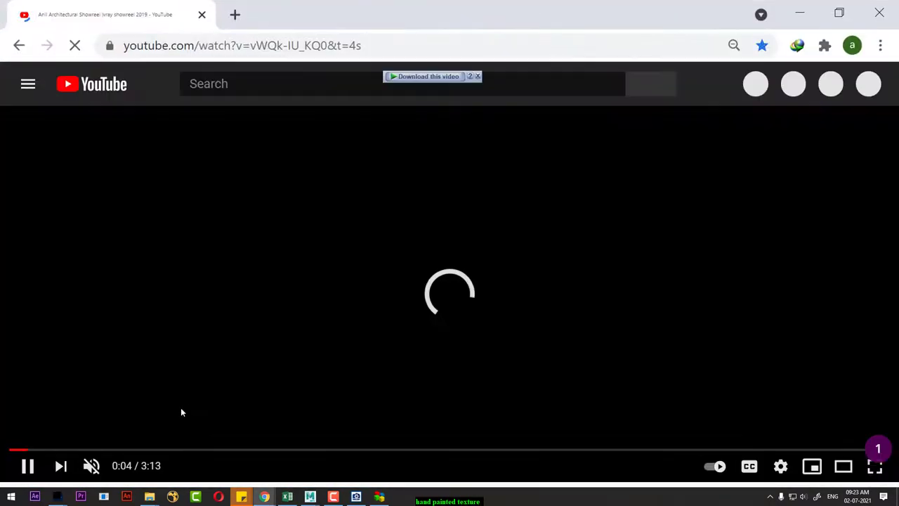
scroll(195, 366, "down", 4)
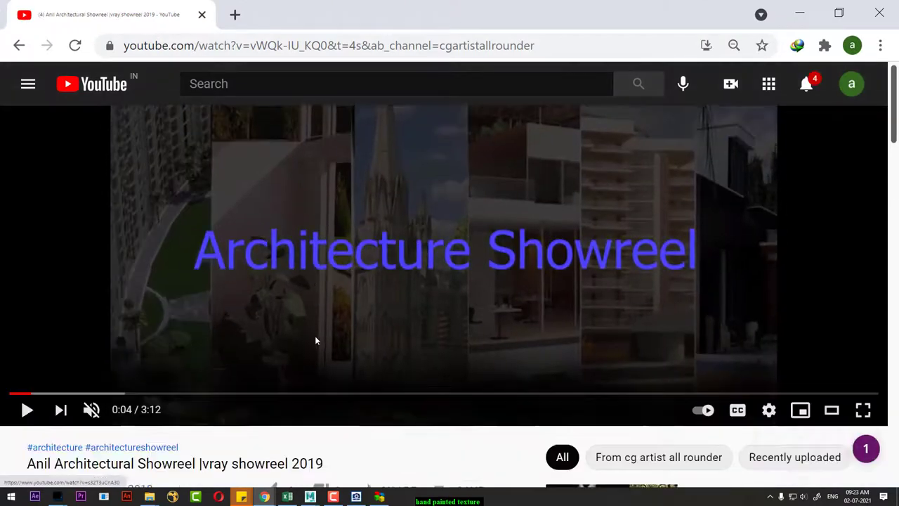
scroll(195, 366, "down", 1)
scroll(155, 345, "down", 1)
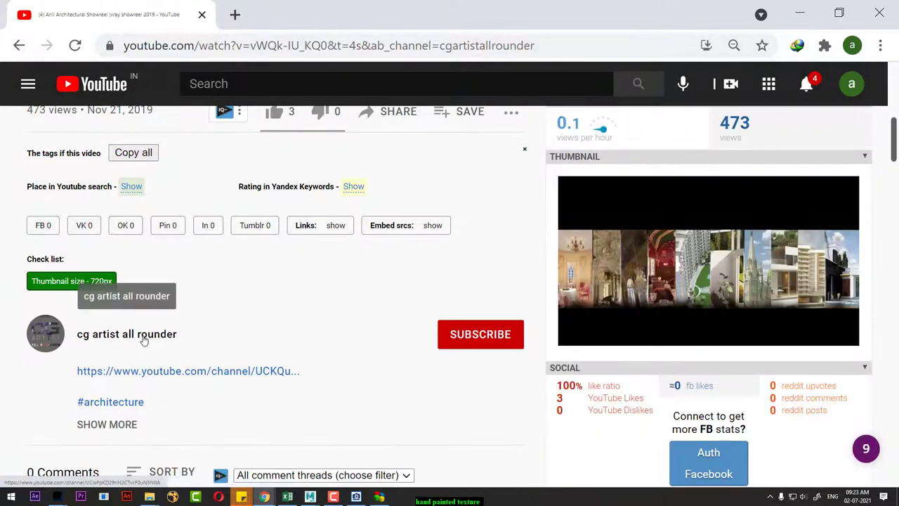
Search the uploader's channel videos for 'handpainted'.
left_click(142, 340)
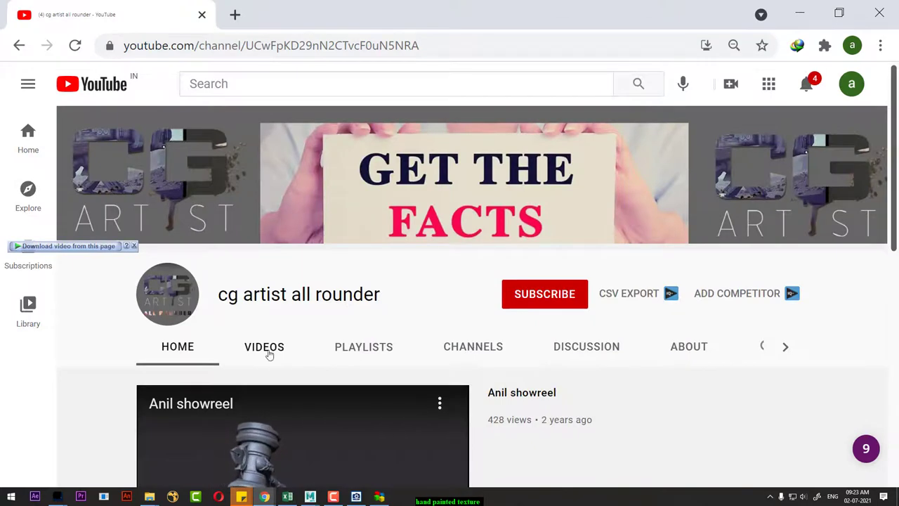
left_click(268, 350)
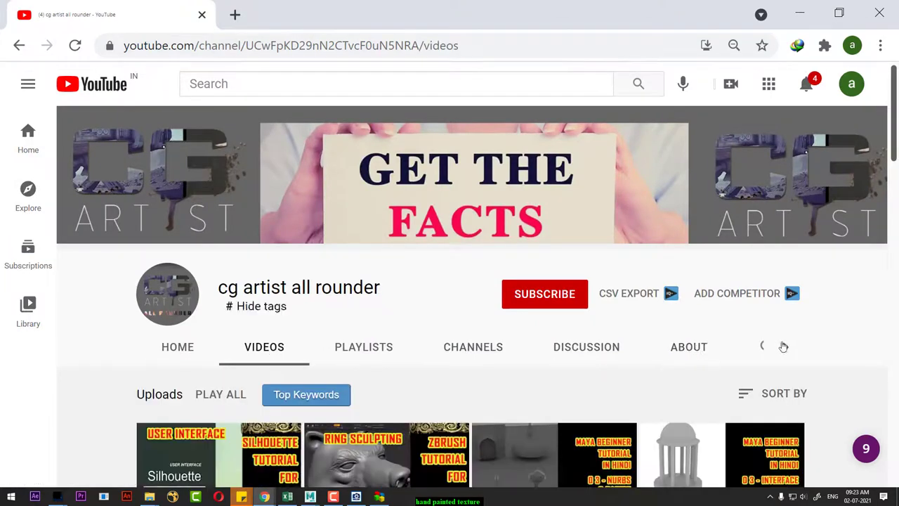
left_click(785, 346)
left_click(680, 346)
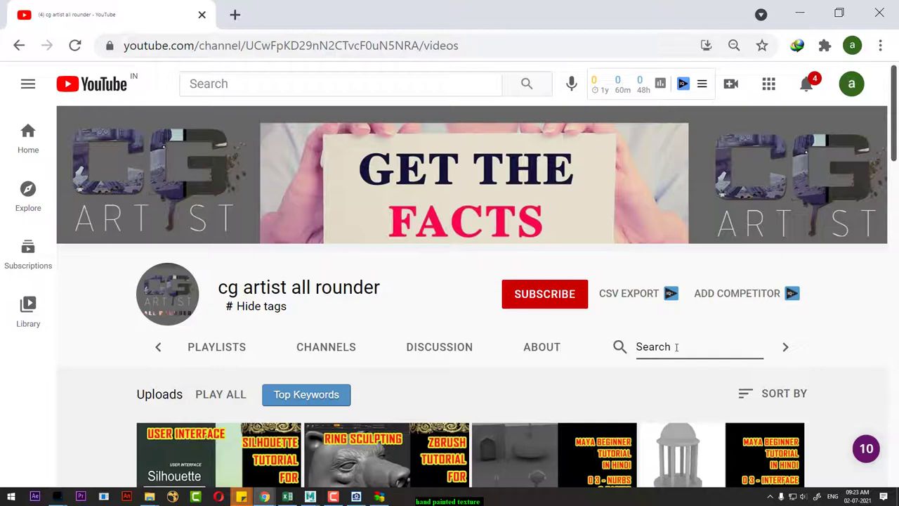
type("handpainted")
key("Return")
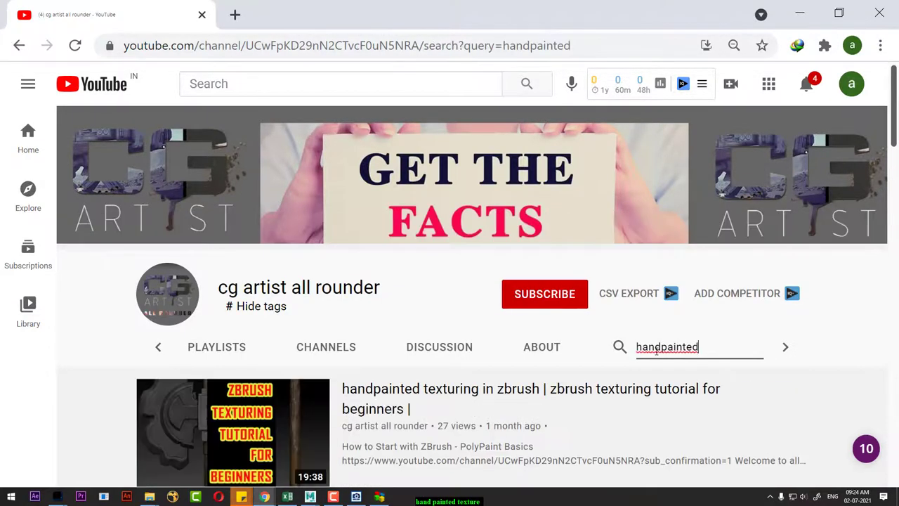
Browse the handpainted tutorial results, then return to Maya and orbit the two cage models.
scroll(494, 368, "down", 3)
mouse_move(233, 391)
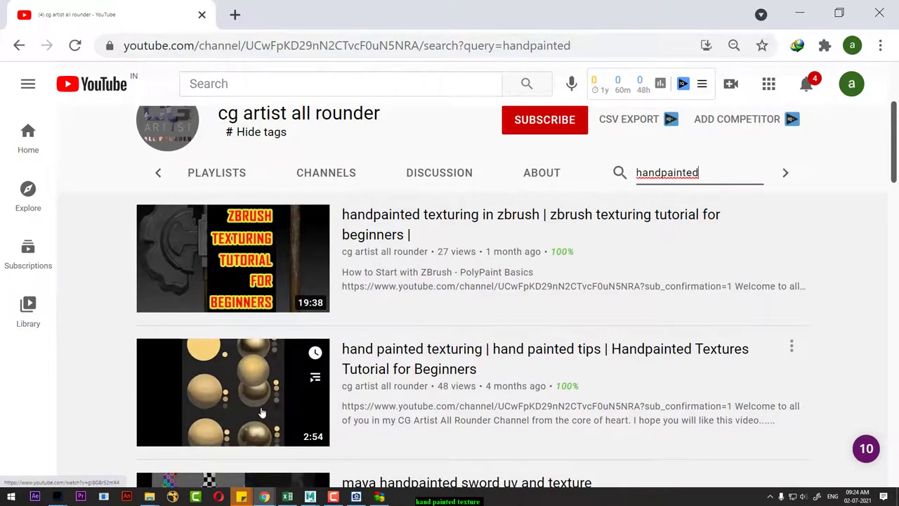
scroll(245, 398, "down", 1)
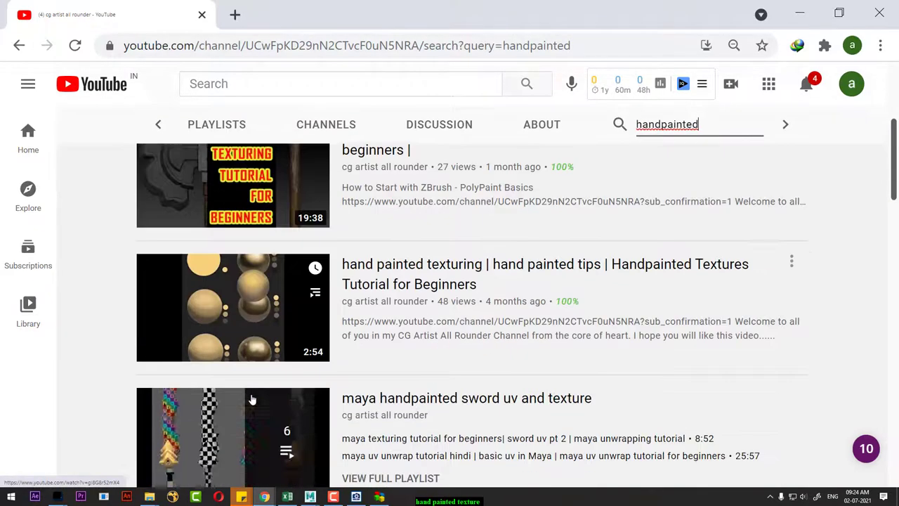
scroll(250, 393, "down", 1)
scroll(260, 372, "down", 1)
scroll(270, 352, "down", 1)
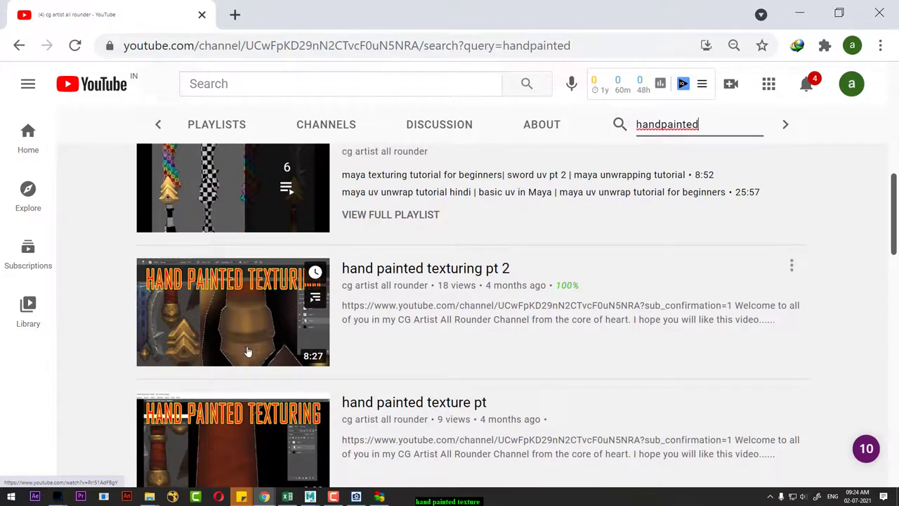
scroll(351, 337, "down", 1)
scroll(288, 373, "down", 1)
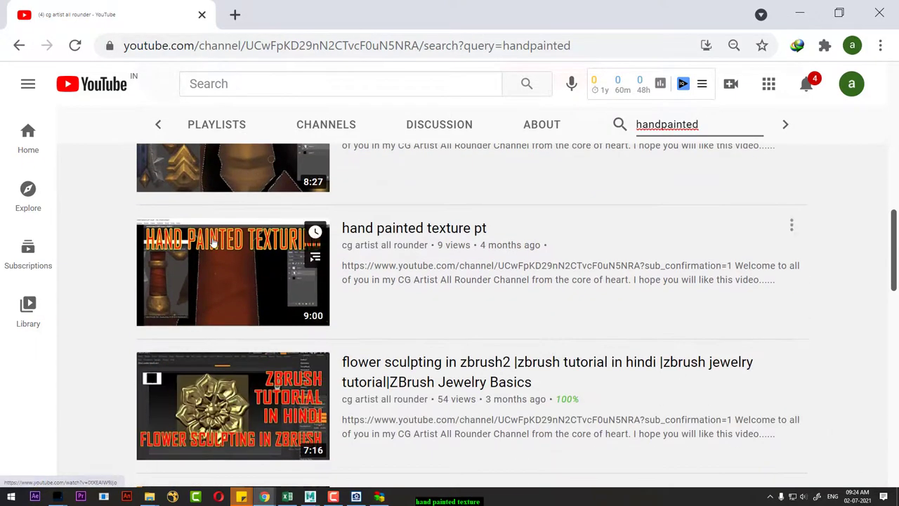
scroll(393, 309, "down", 2)
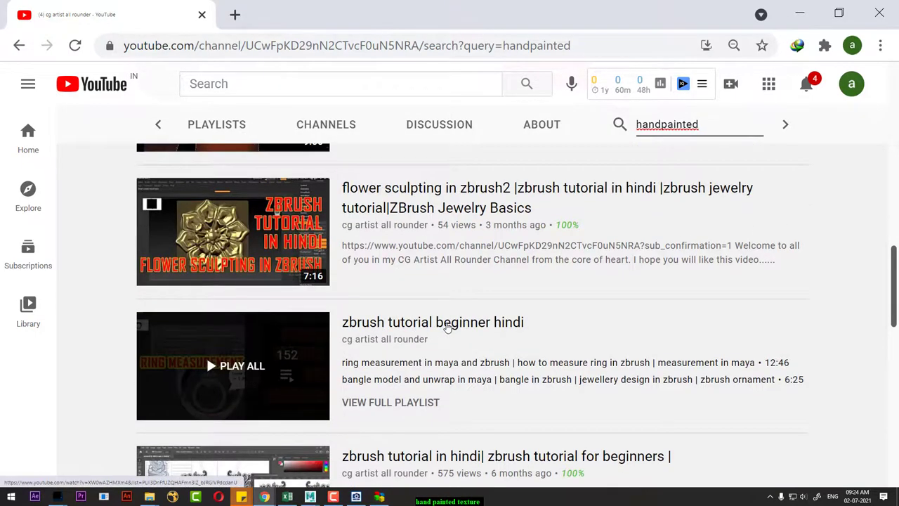
scroll(465, 325, "up", 6)
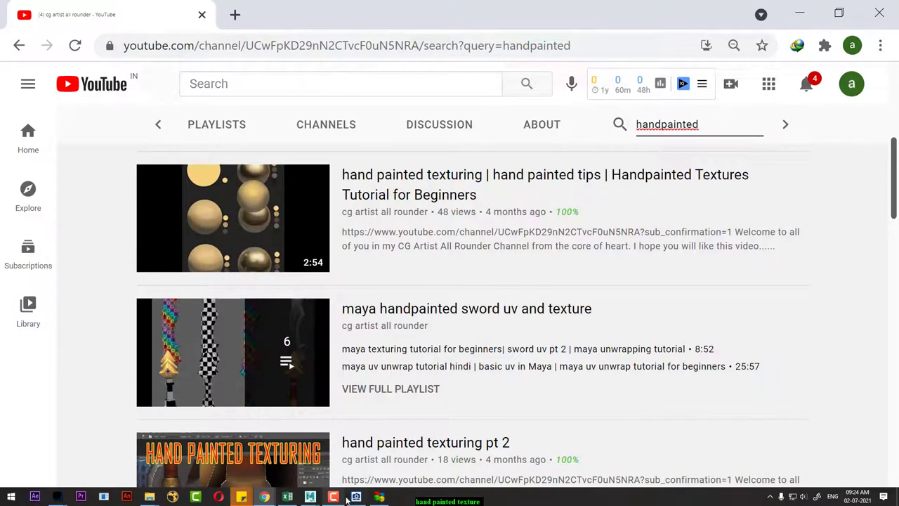
mouse_move(310, 496)
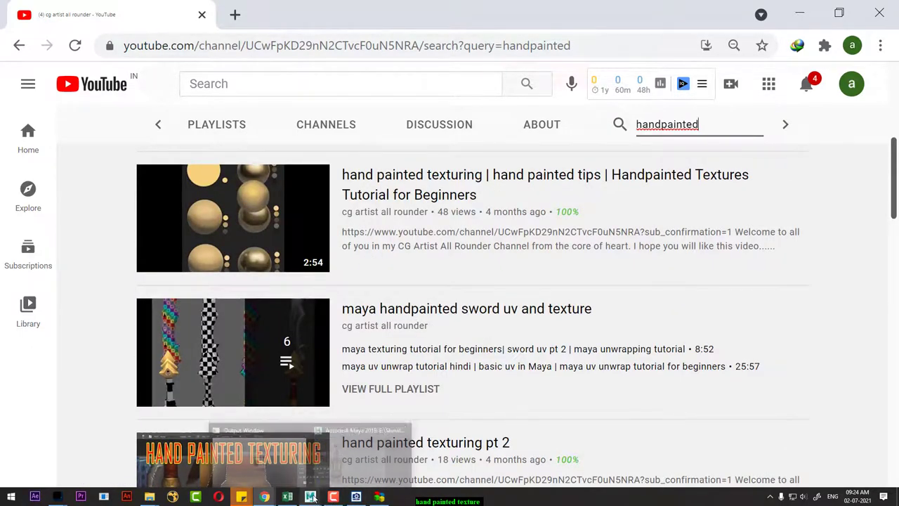
left_click(342, 474)
mouse_move(330, 369)
left_mouse_down()
mouse_move(291, 297)
mouse_move(307, 295)
mouse_move(367, 453)
left_mouse_up()
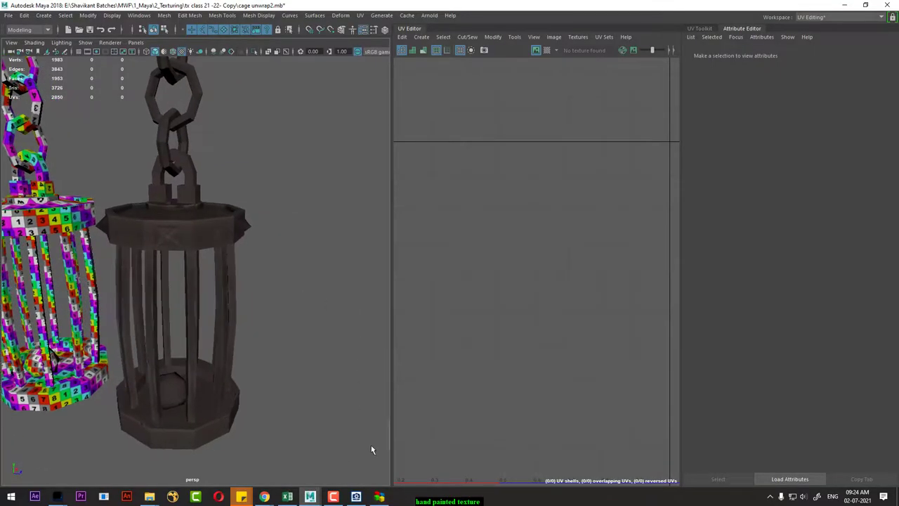
mouse_move(58, 497)
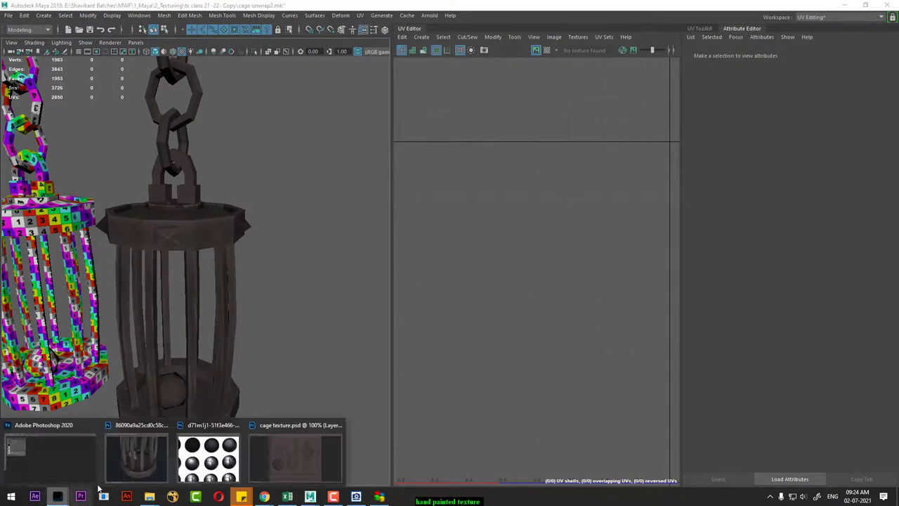
Bring cage texture.psd forward in Photoshop and save it.
left_click(161, 453)
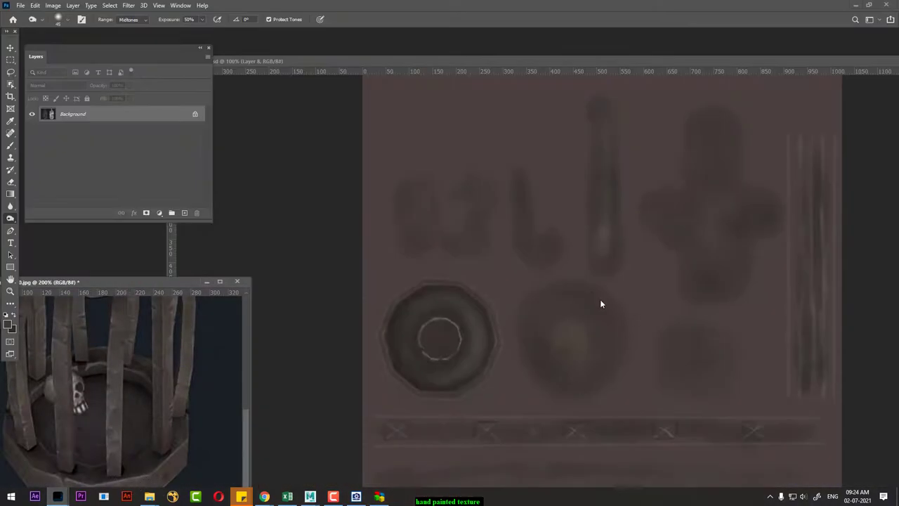
left_click_drag(743, 59, 628, 71)
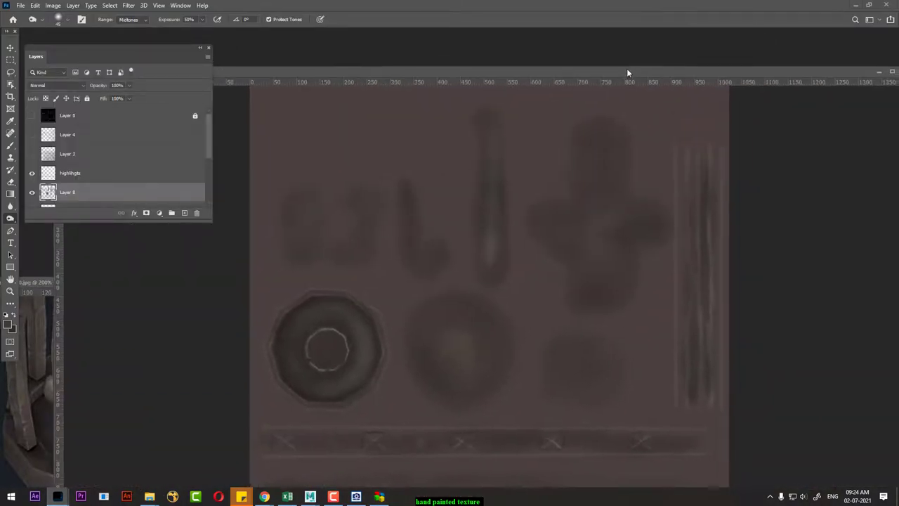
key("ctrl+s")
left_click_drag(143, 51, 247, 104)
Set the Brush tool to the Metal 61 grunge preset at 2500 px.
key("b")
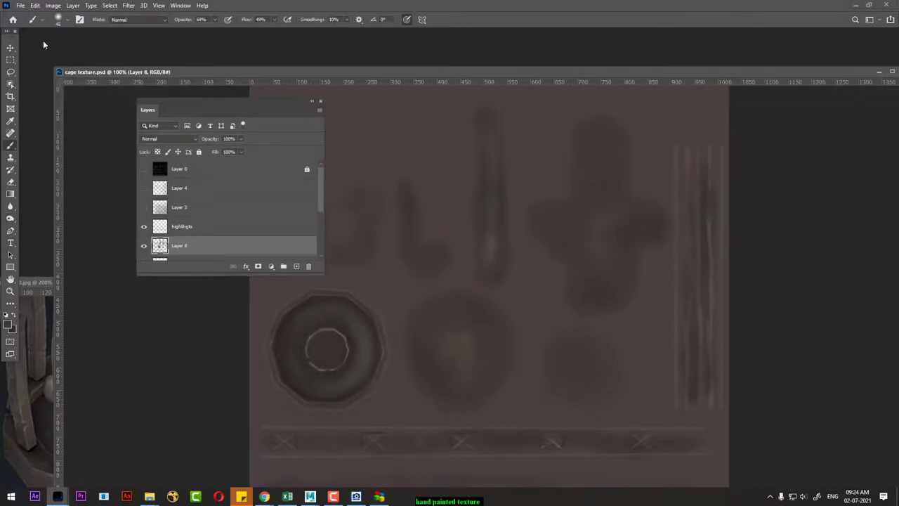
left_click(57, 19)
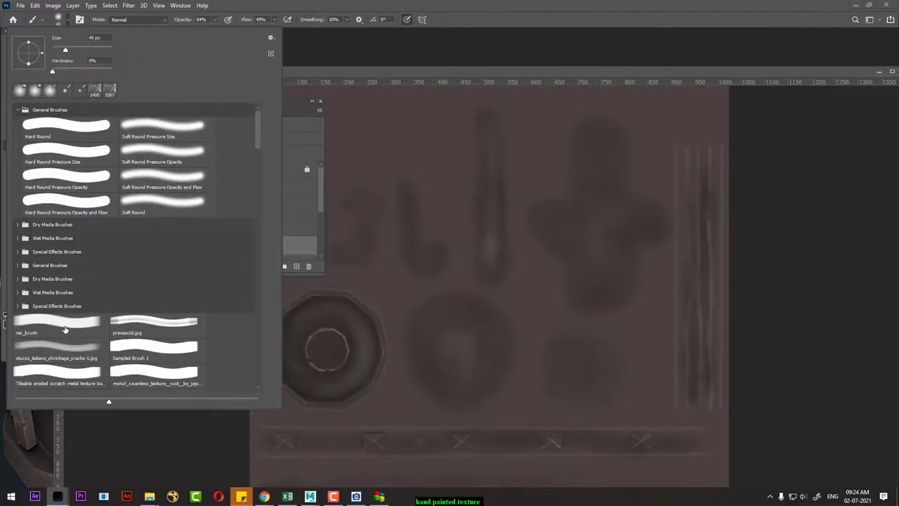
scroll(64, 265, "down", 2)
scroll(264, 212, "down", 2)
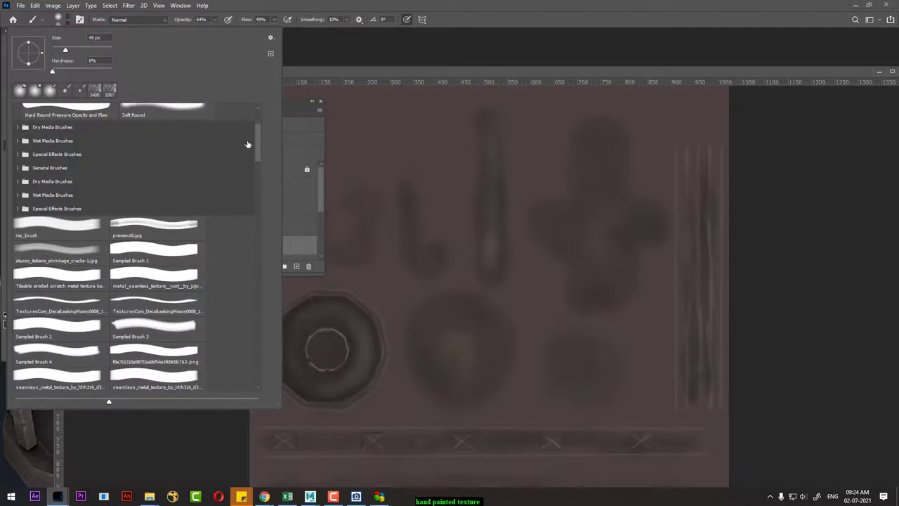
left_click_drag(258, 139, 255, 372)
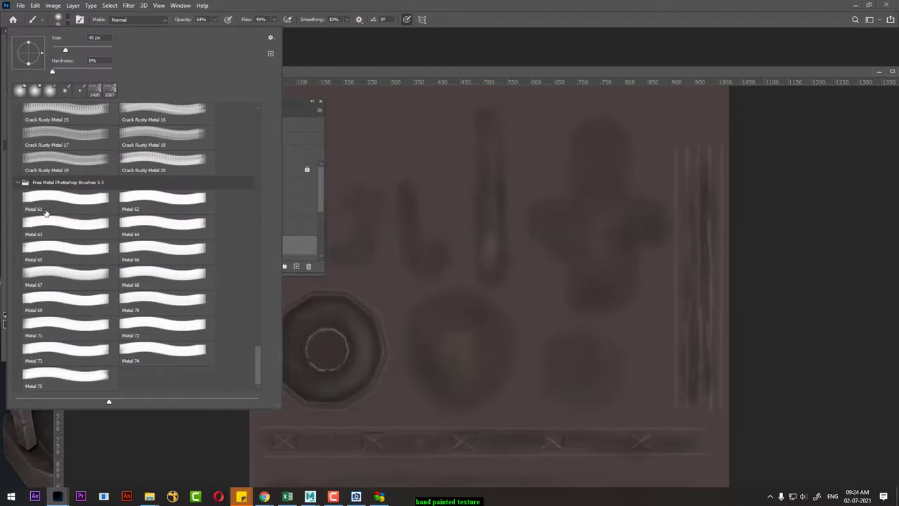
left_click(52, 200)
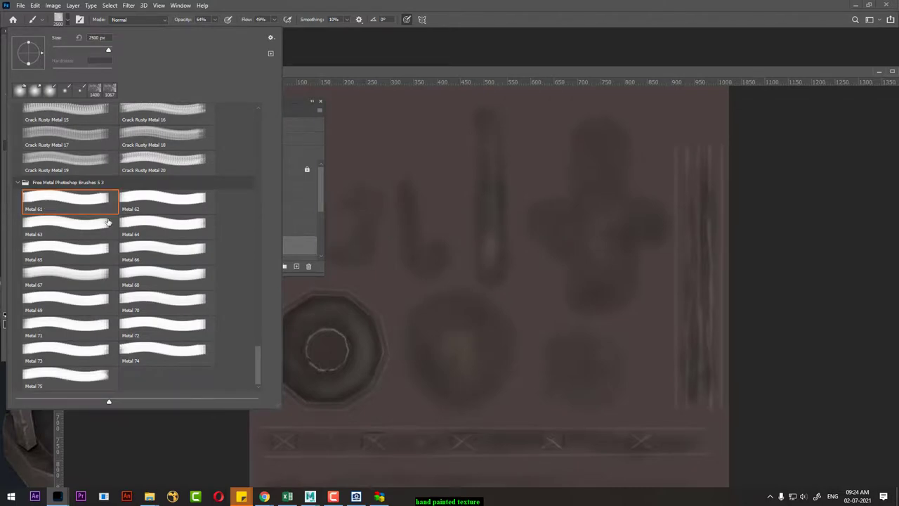
double_click(73, 195)
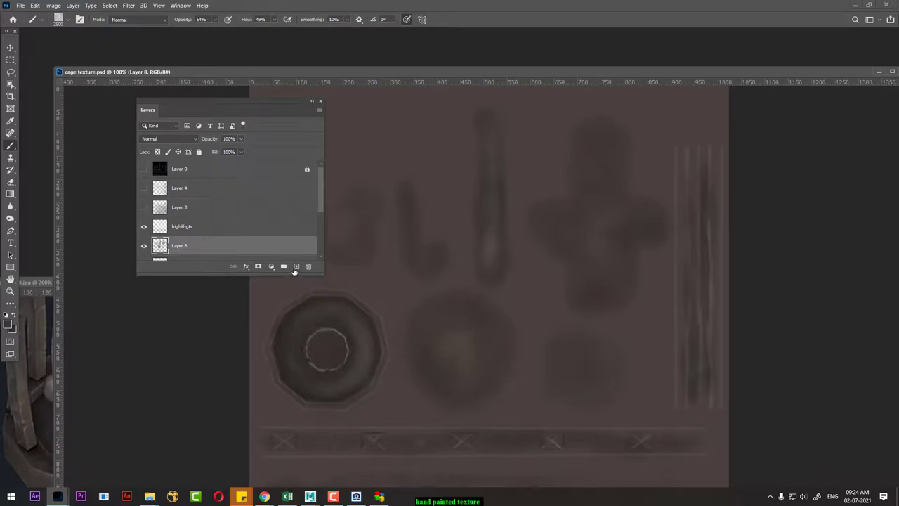
Add new Layer 9 and stamp enlarged metal grunge onto it.
left_click(295, 266)
key("bracketright")
key("bracketright")
key("bracketright")
key("bracketright")
key("bracketright")
key("bracketright")
key("bracketright")
key("bracketright")
key("bracketright")
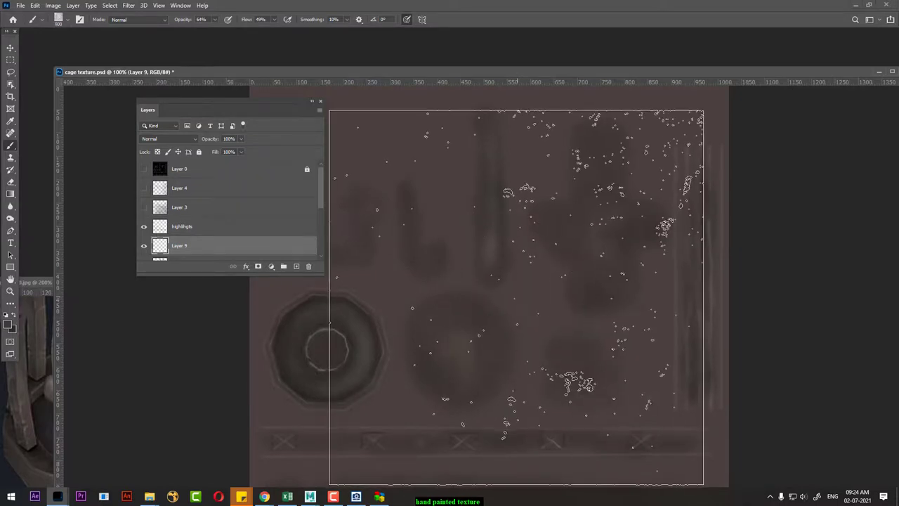
key("bracketright")
key("bracketright")
key("bracketright")
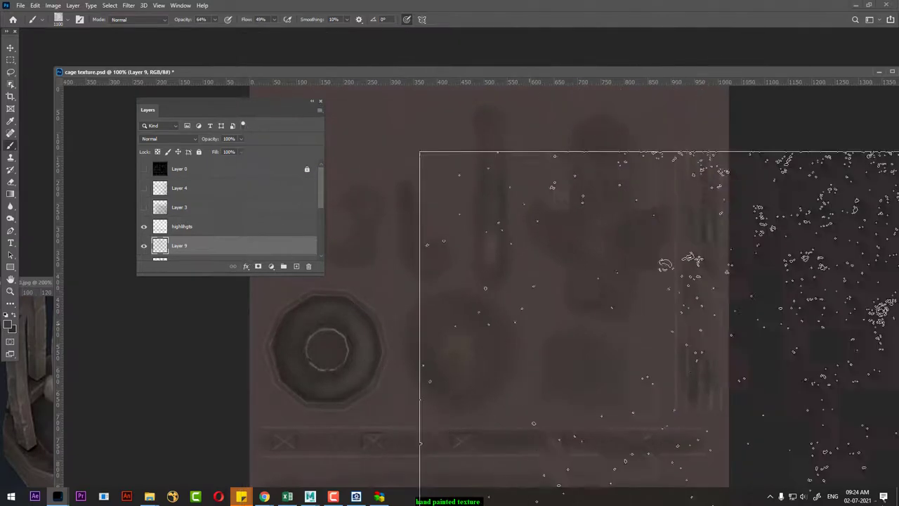
left_click_drag(517, 388, 503, 348)
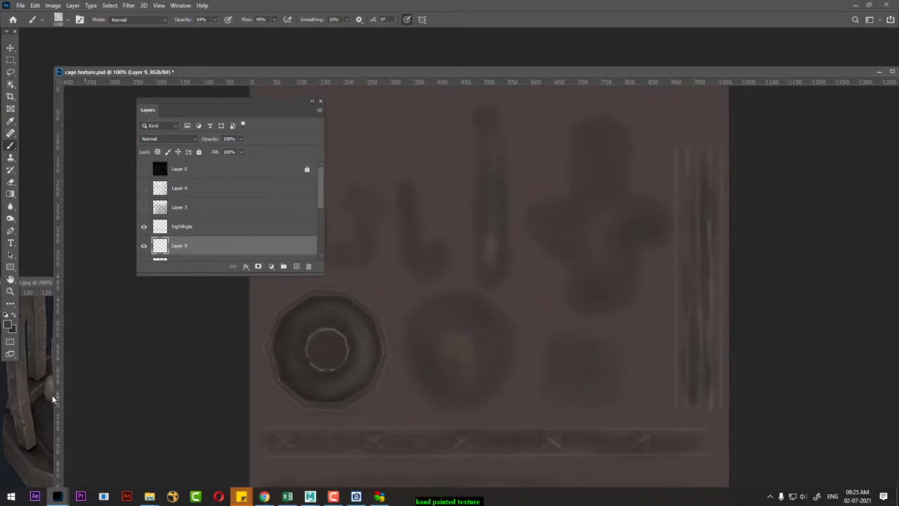
Set the foreground colour to dark brown #2e2924 for the grunge painting.
left_click(9, 326)
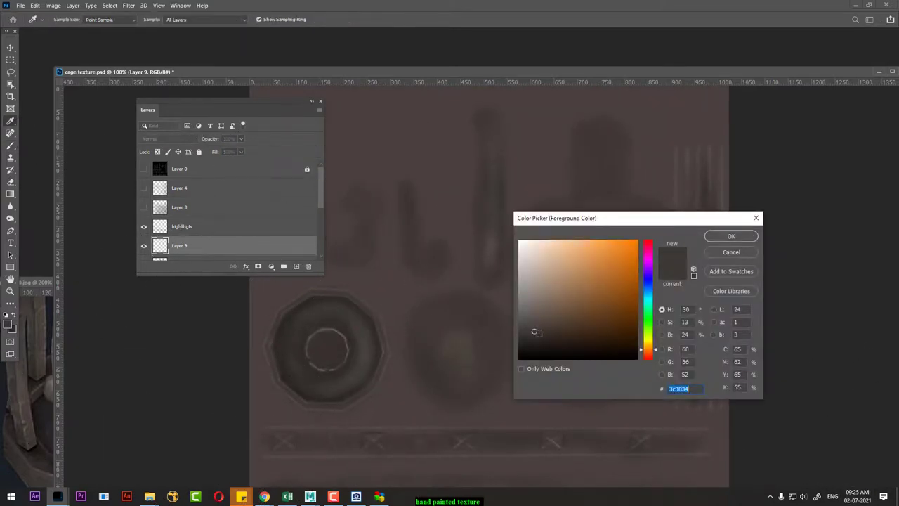
left_click_drag(534, 331, 541, 296)
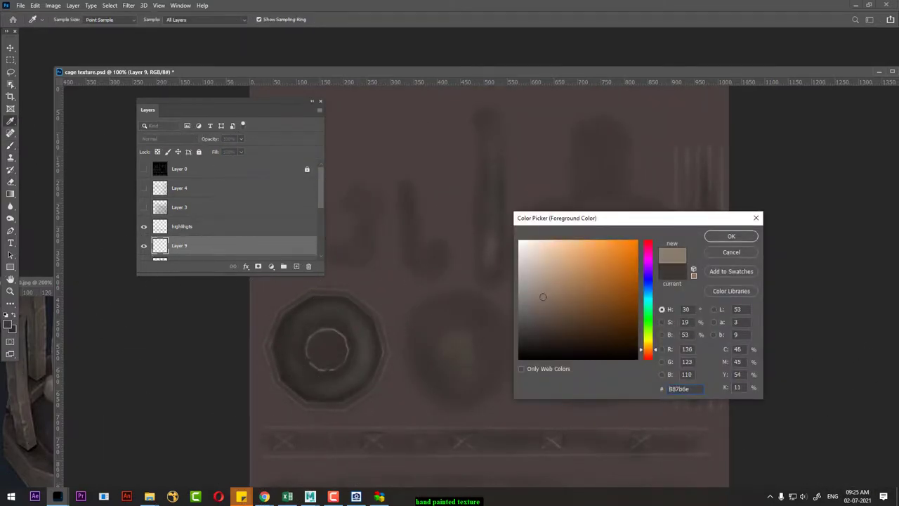
left_click(732, 236)
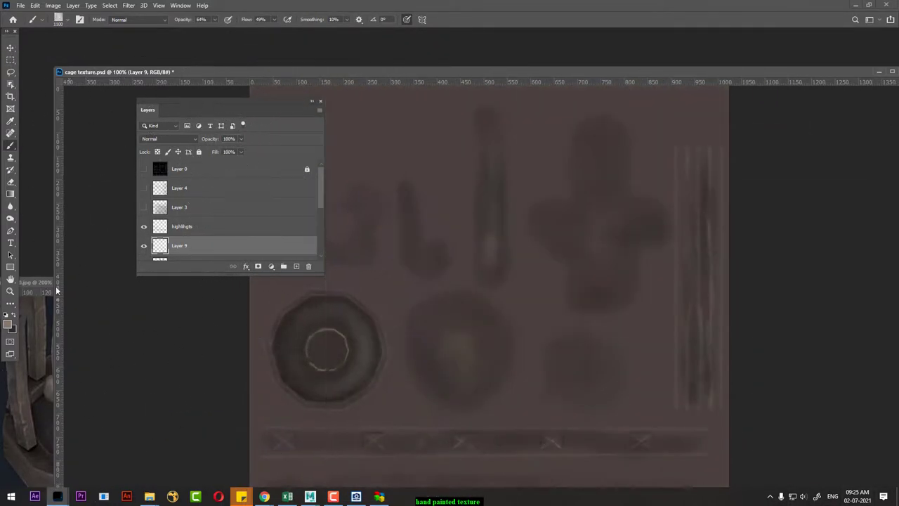
left_click(6, 325)
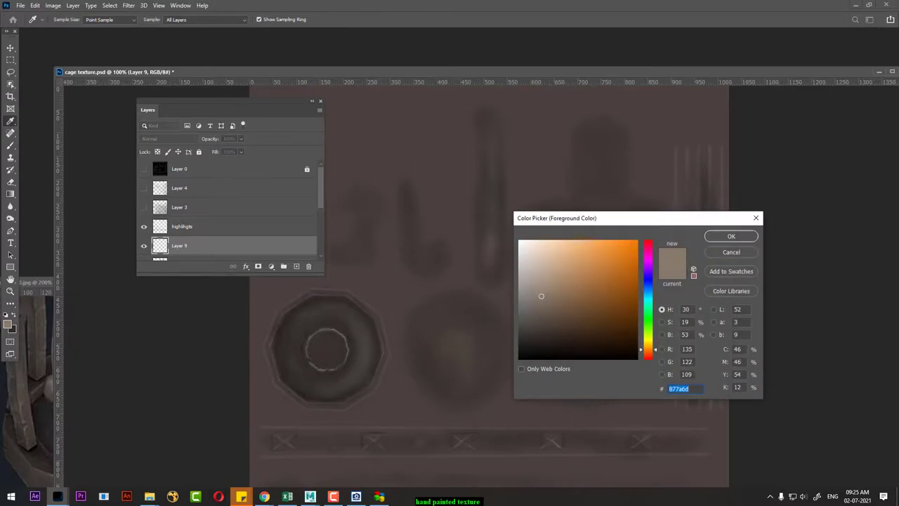
left_click(543, 338)
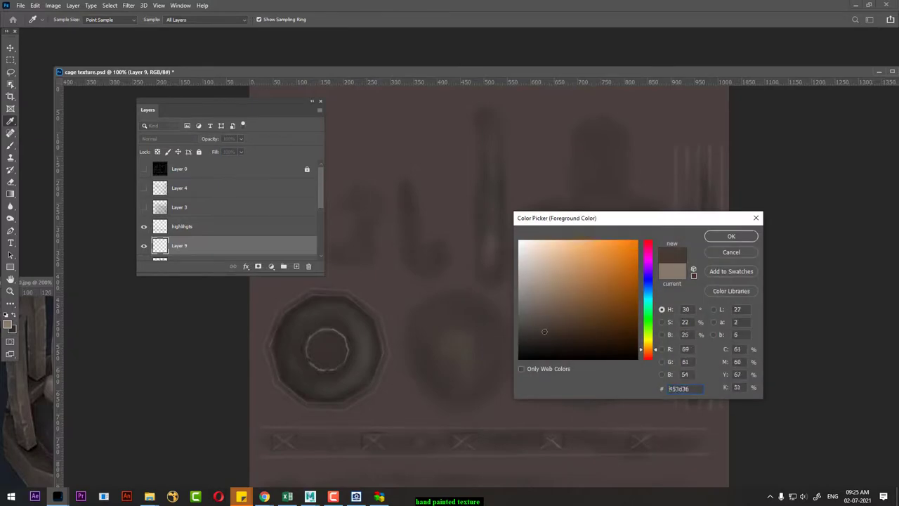
left_click(743, 241)
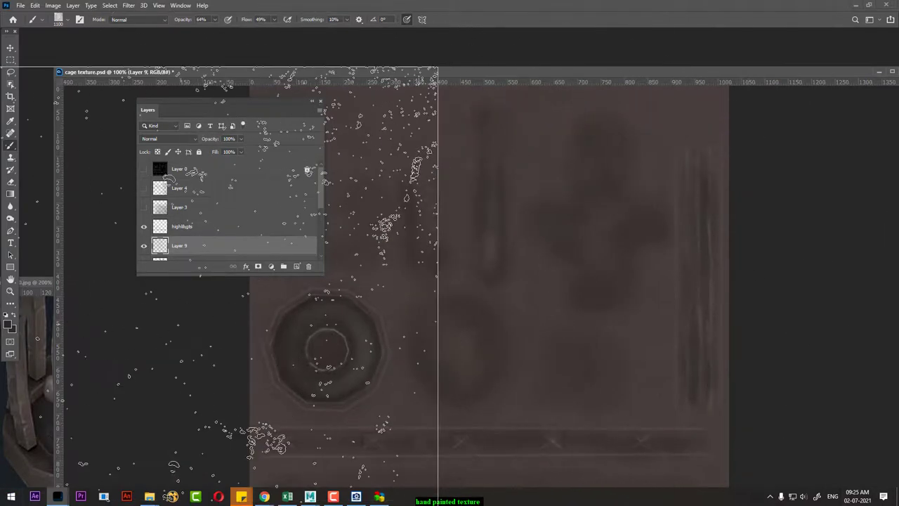
scroll(187, 326, "up", 4)
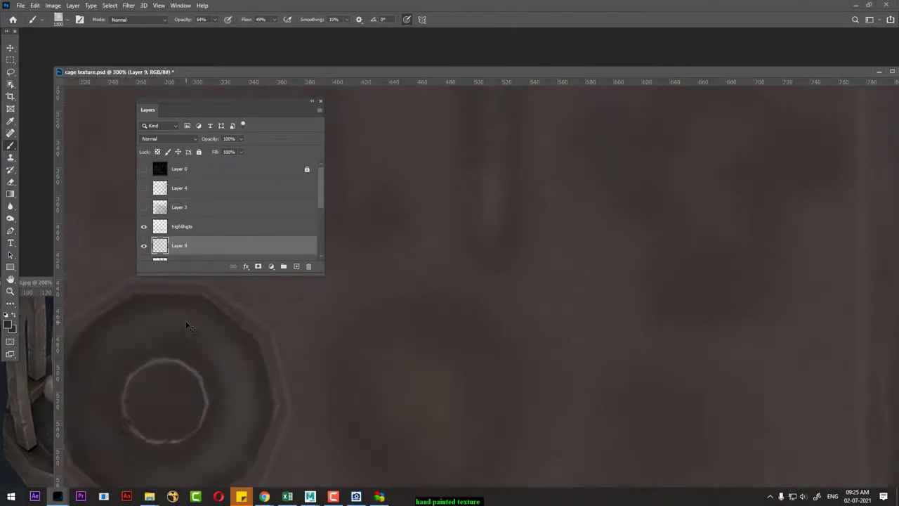
scroll(187, 326, "down", 3)
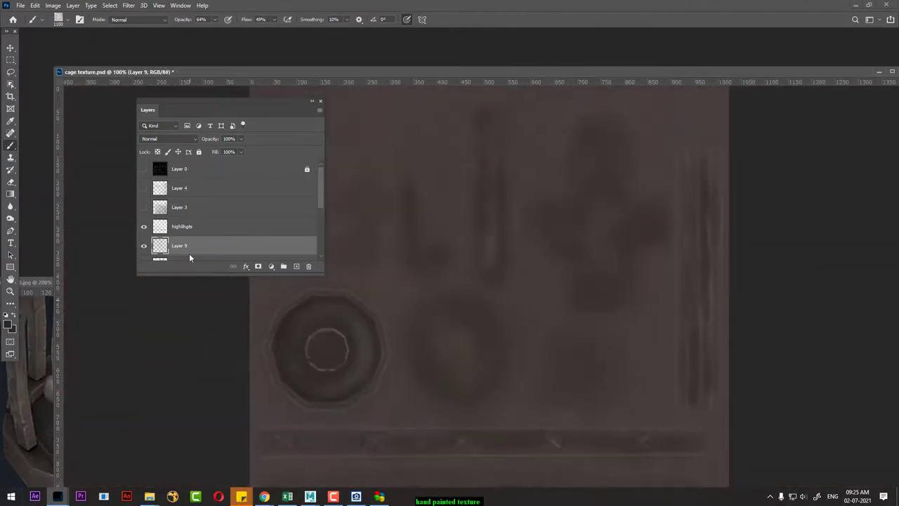
Switch the Layer 9 grunge layer's blend mode to Multiply.
left_click(182, 141)
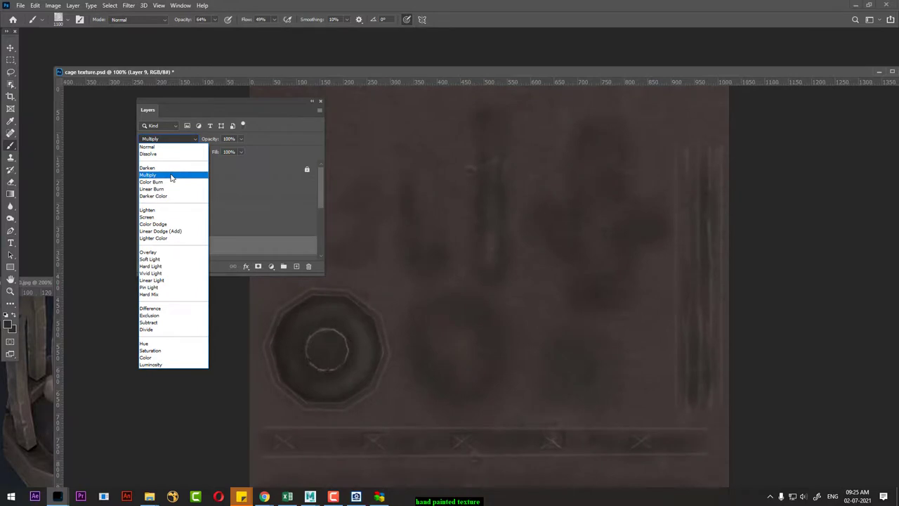
left_click(170, 176)
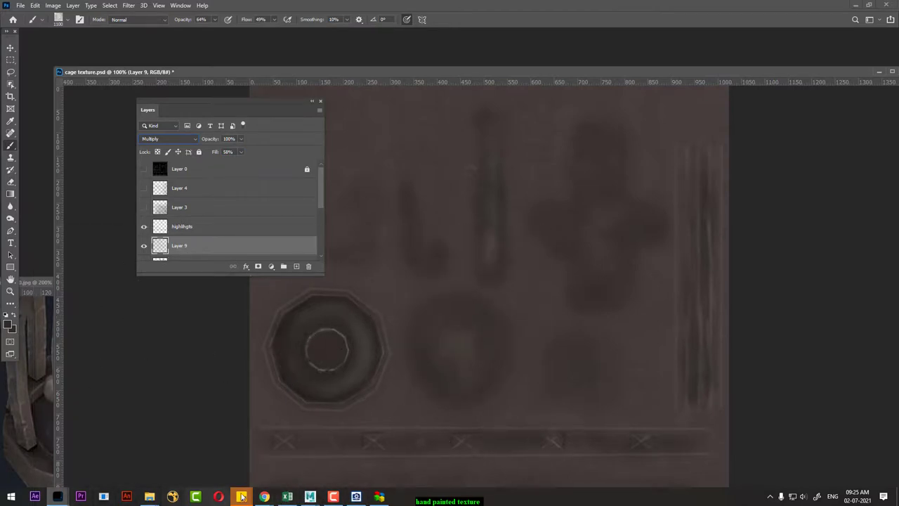
Switch to Maya and select the lantern cage mesh.
mouse_move(310, 496)
left_click(373, 434)
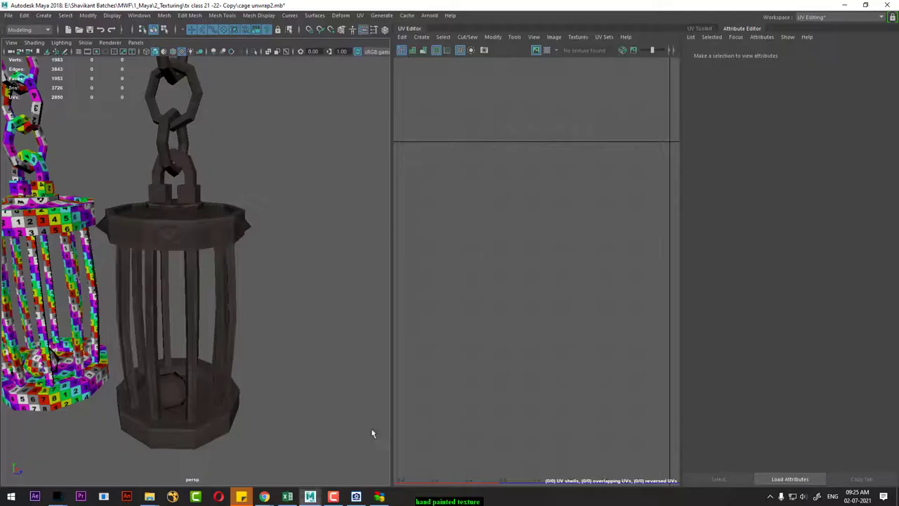
left_click(218, 239)
left_click(279, 299)
scroll(303, 225, "up", 2)
left_click(278, 208)
Reload the cage's file3 texture from Material Attributes, inspect the grunge, and return to Photoshop.
right_click(278, 208)
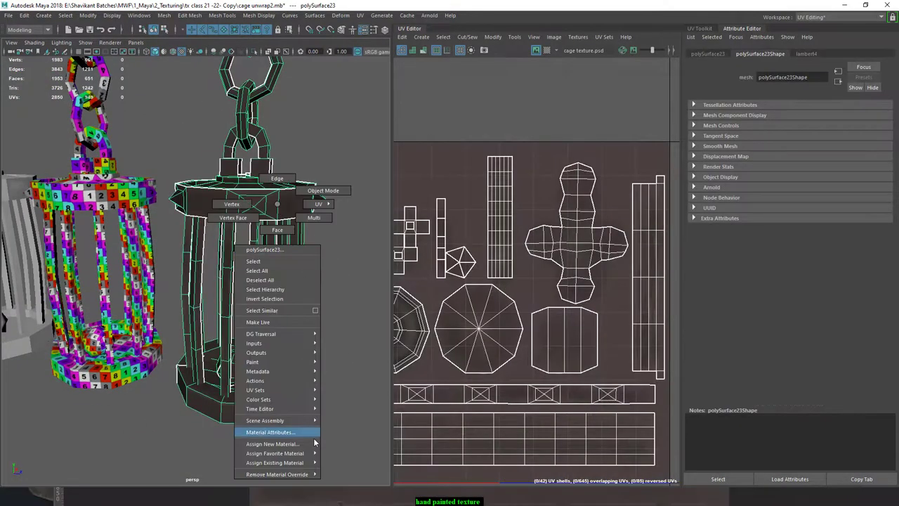
left_click(277, 432)
left_click(882, 161)
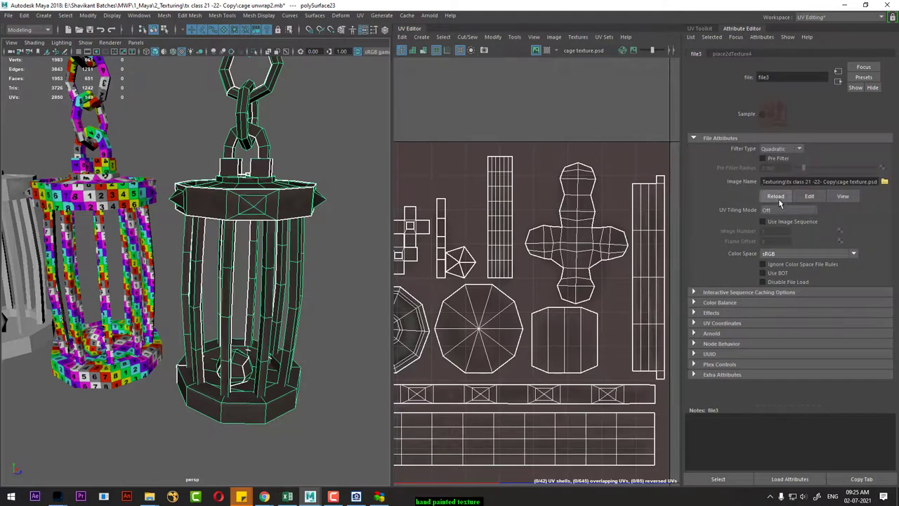
left_click(340, 320)
scroll(345, 344, "up", 5)
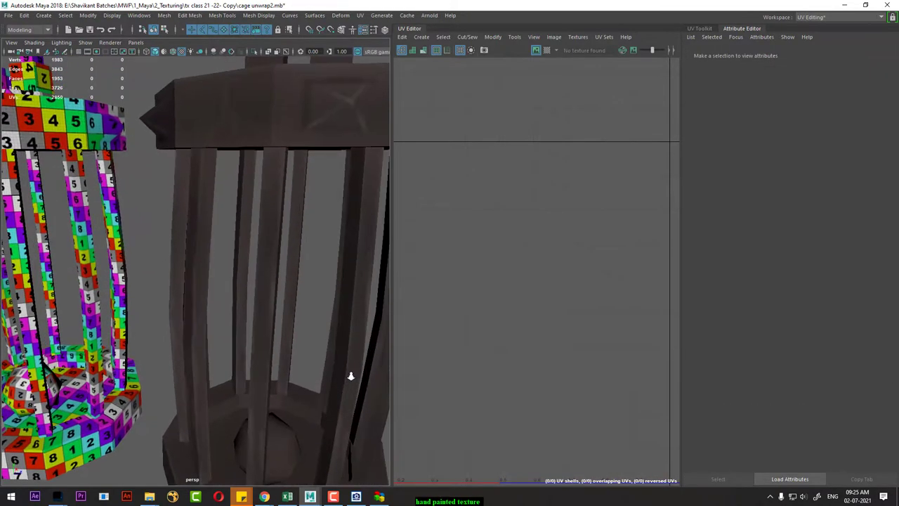
scroll(327, 382, "down", 5)
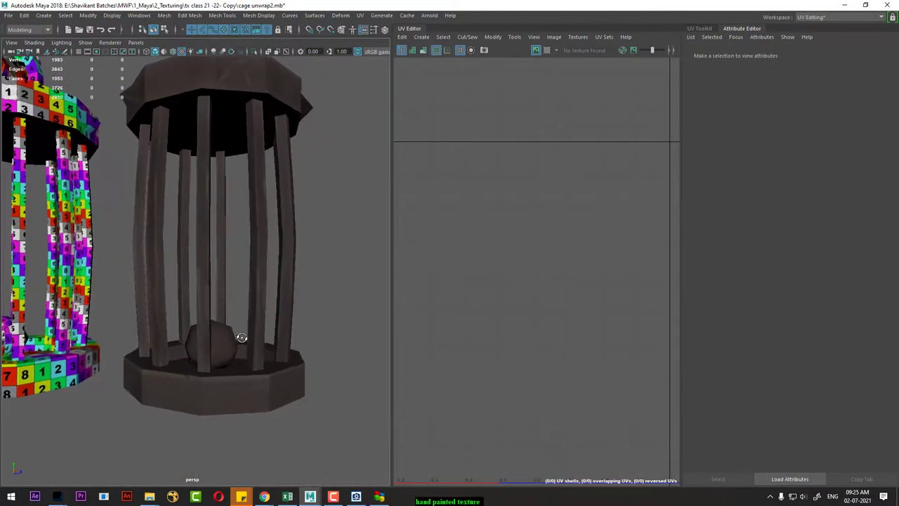
left_click(245, 144)
scroll(273, 186, "up", 3)
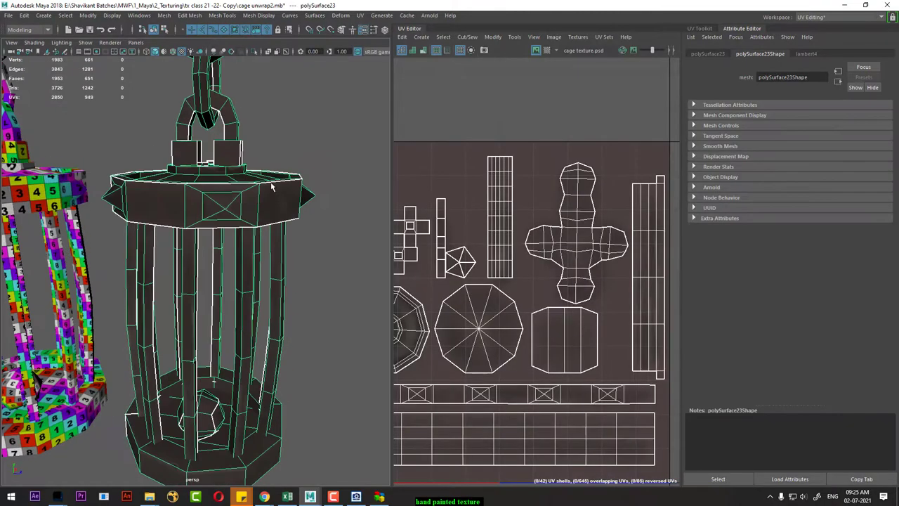
key("alt+Tab")
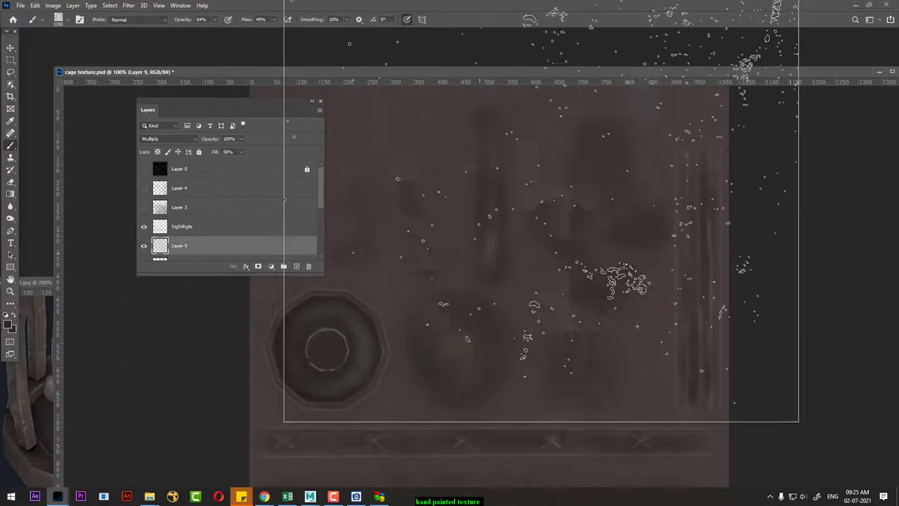
Choose the Metal 63 brush preset.
left_click(59, 20)
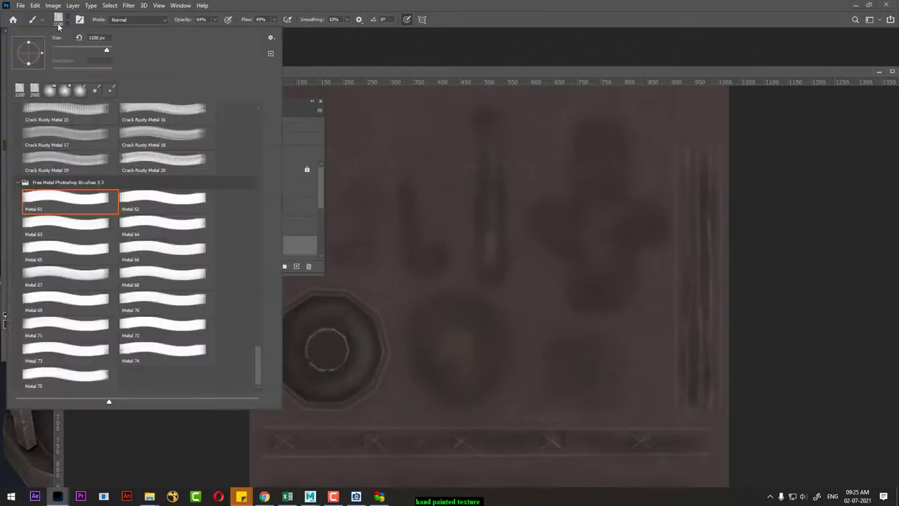
scroll(91, 249, "up", 1)
scroll(91, 245, "up", 1)
scroll(93, 242, "up", 2)
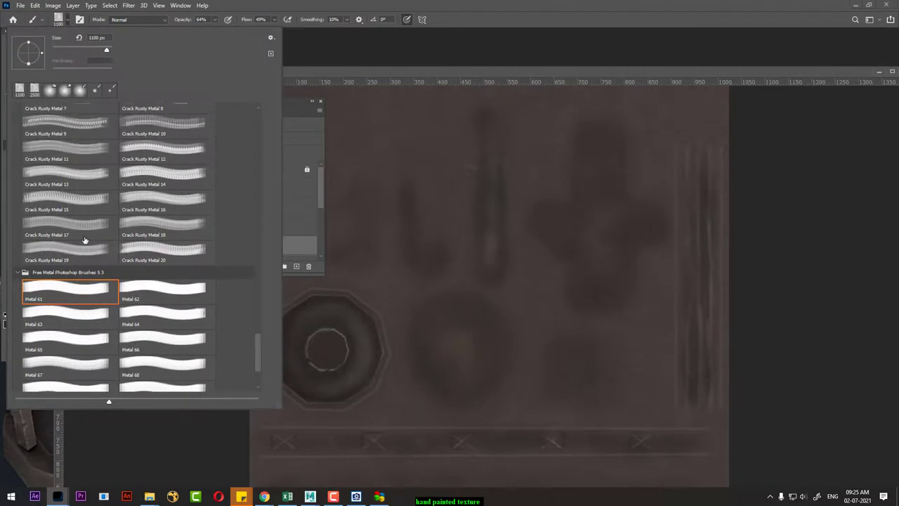
scroll(95, 239, "up", 2)
scroll(95, 234, "up", 1)
scroll(91, 231, "up", 1)
scroll(88, 229, "up", 1)
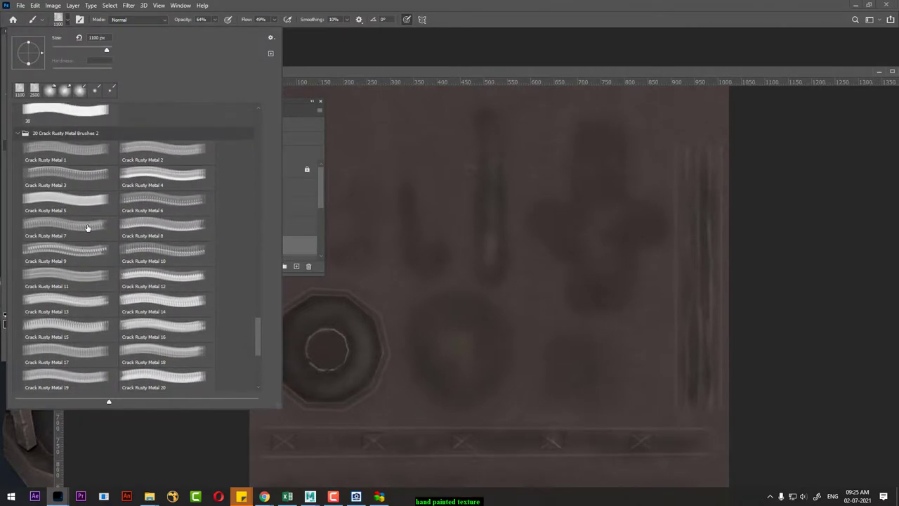
left_click_drag(257, 331, 254, 271)
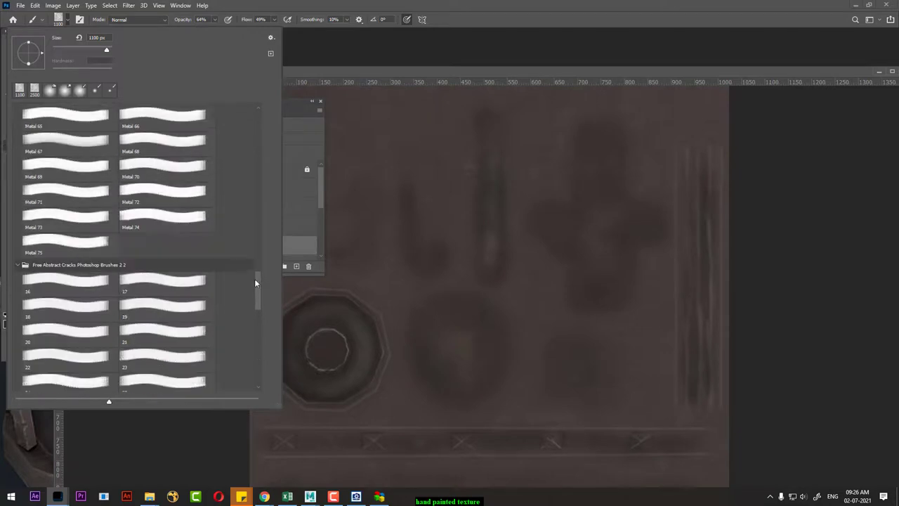
scroll(106, 269, "up", 2)
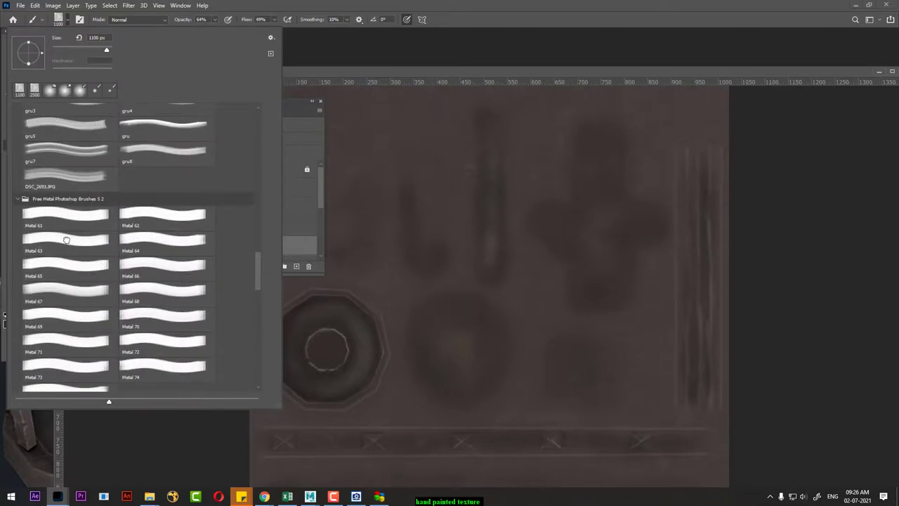
double_click(66, 240)
Sample the texture's dark brown as foreground colour and undo the last Layer 9 stroke.
left_click(8, 325)
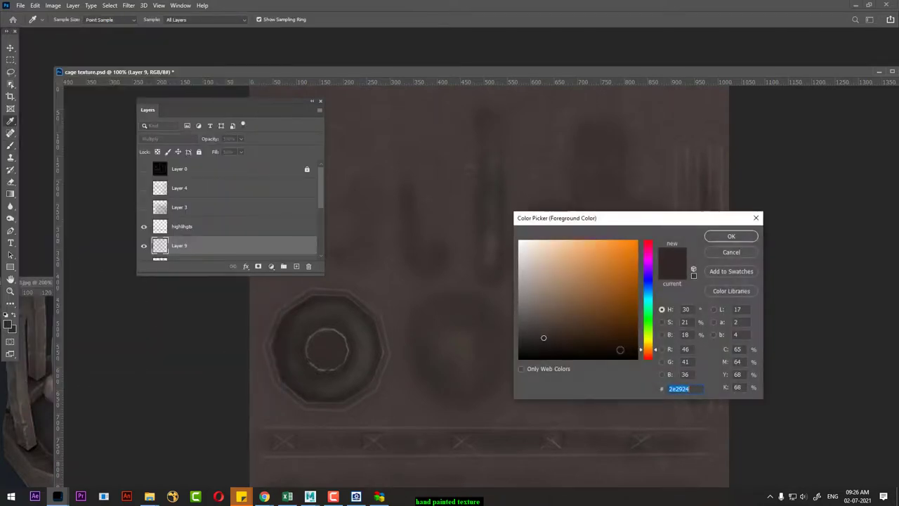
left_click(335, 316)
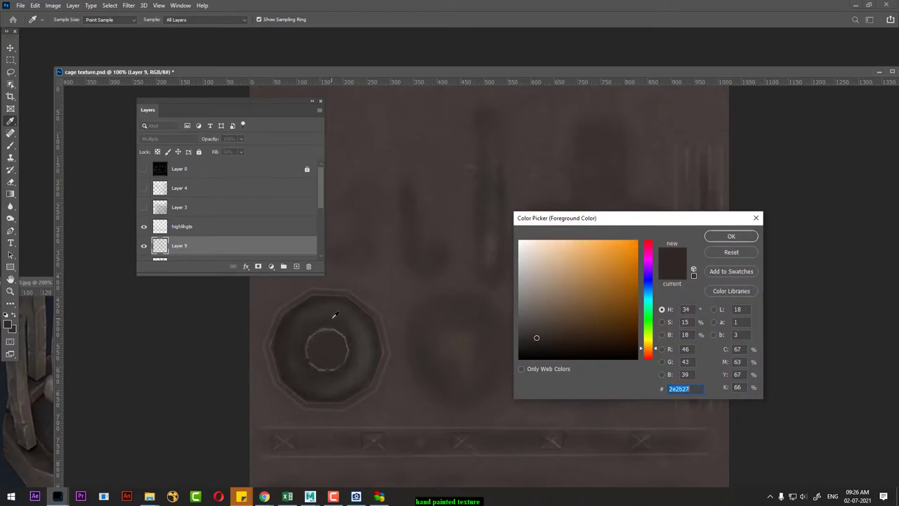
left_click(727, 237)
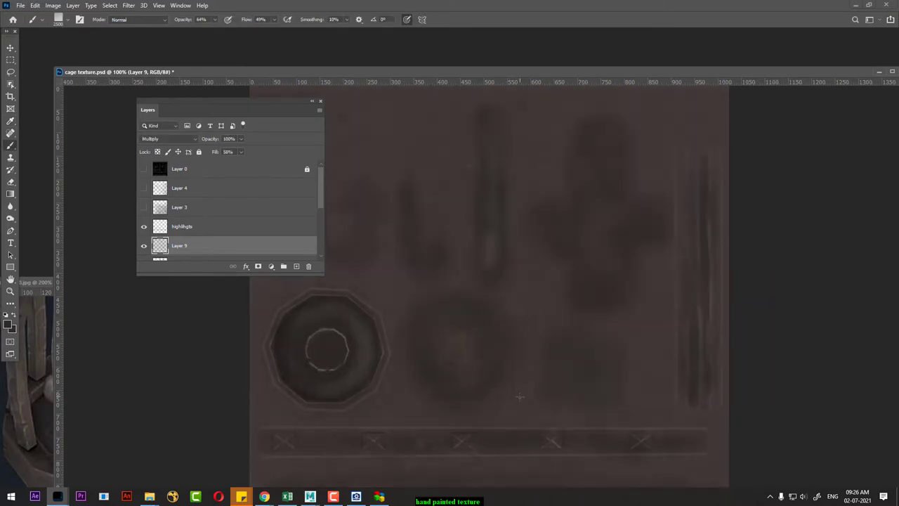
key("ctrl+z")
Add Layer 10 blended in Darker Color at 61% fill, then switch to Maya.
left_click(296, 267)
left_click(183, 144)
scroll(183, 143, "down", 2)
scroll(182, 144, "down", 1)
left_click_drag(215, 155, 190, 155)
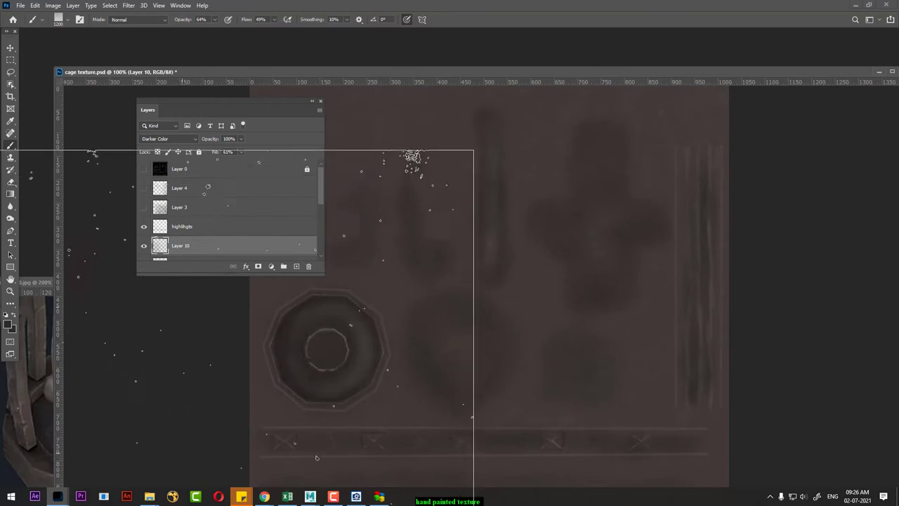
left_click(11, 48)
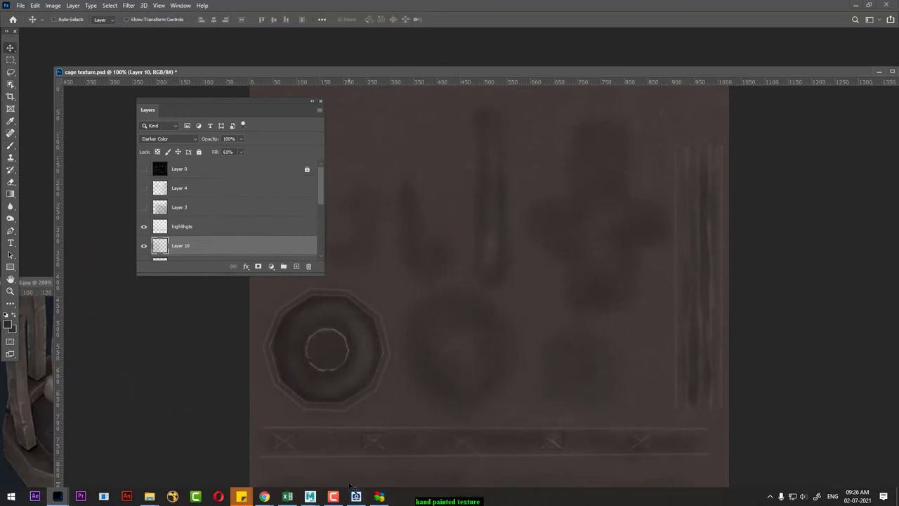
key("alt+Tab")
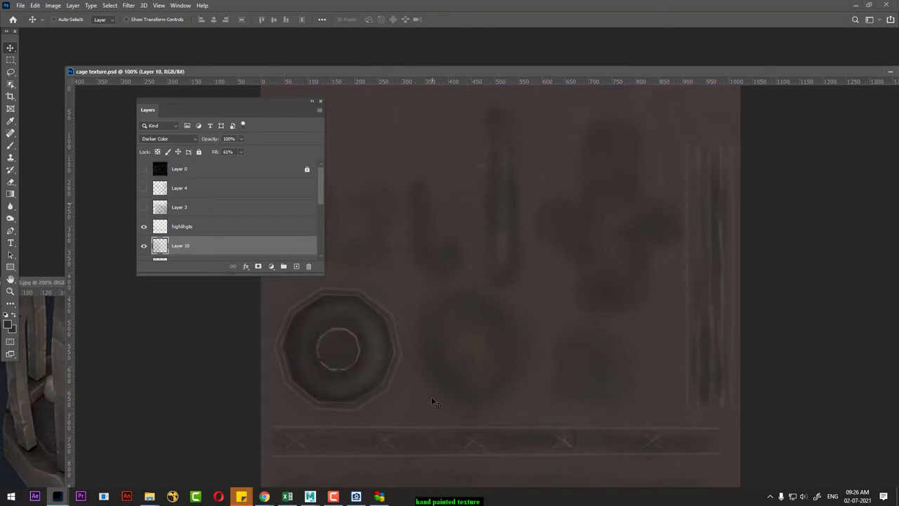
mouse_move(310, 497)
left_click(358, 453)
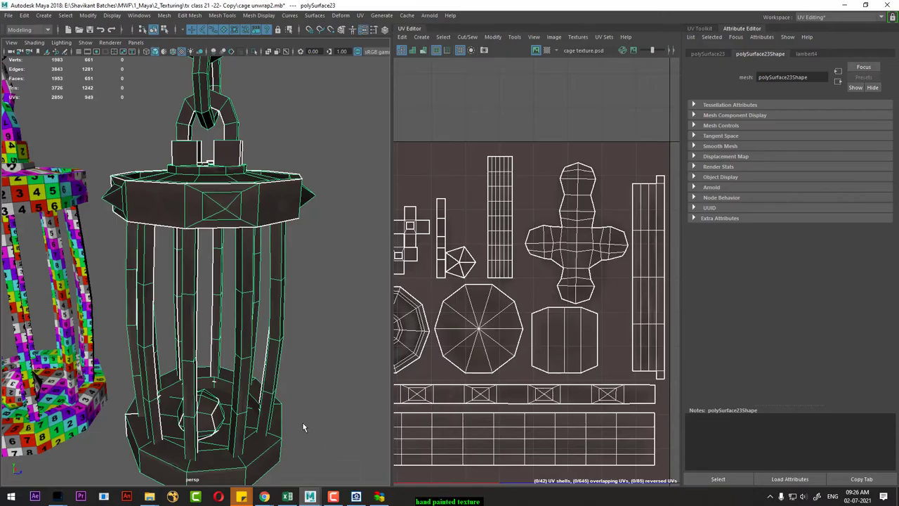
left_click(274, 210)
right_click(273, 209)
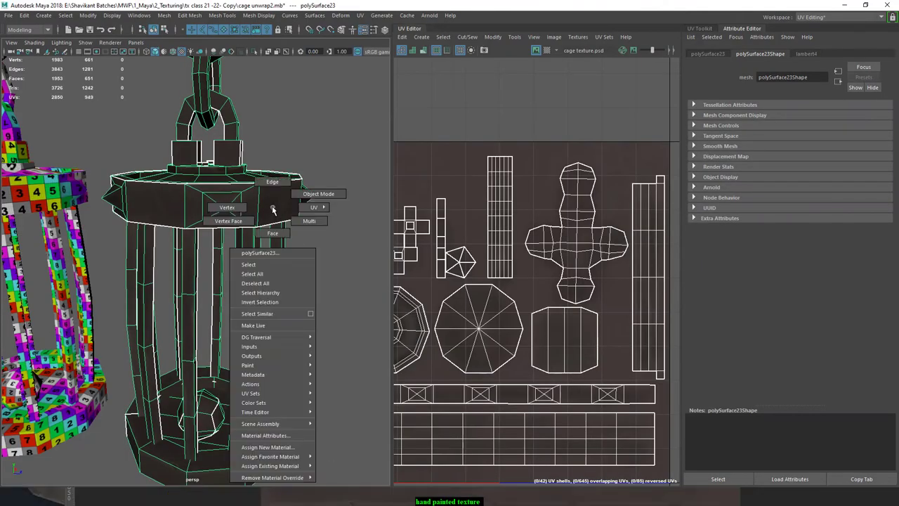
left_click(280, 257)
scroll(325, 341, "up", 5)
scroll(299, 401, "up", 5)
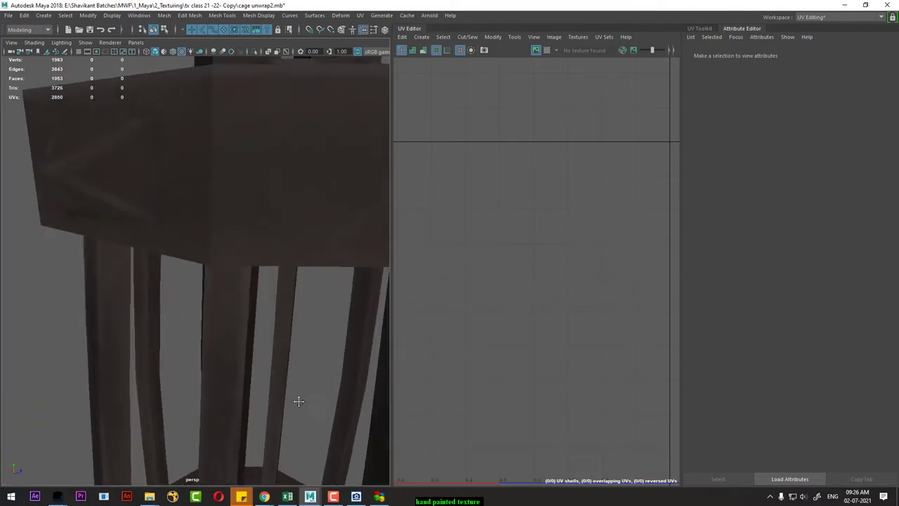
left_click_drag(299, 401, 259, 363)
mouse_move(226, 323)
left_mouse_down()
mouse_move(186, 331)
mouse_move(190, 289)
mouse_move(231, 381)
mouse_move(239, 331)
mouse_move(289, 353)
left_mouse_up()
scroll(176, 361, "down", 3)
scroll(198, 316, "down", 3)
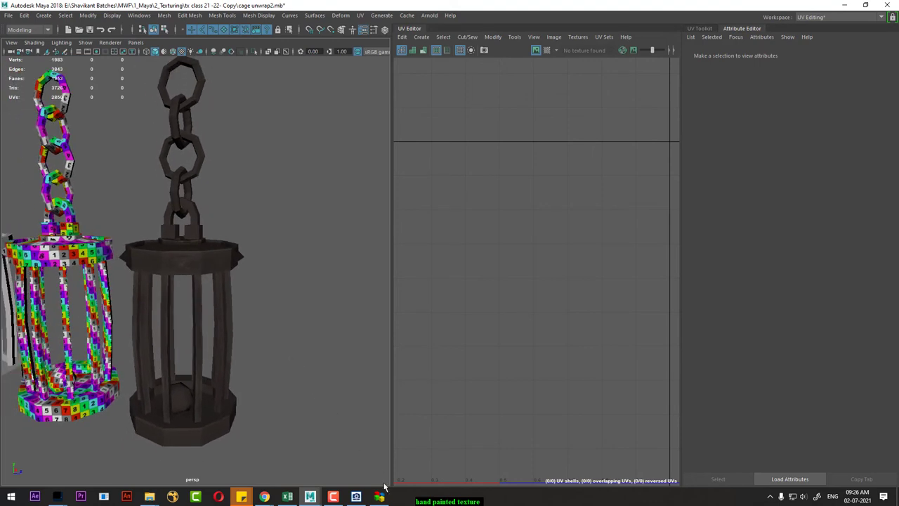